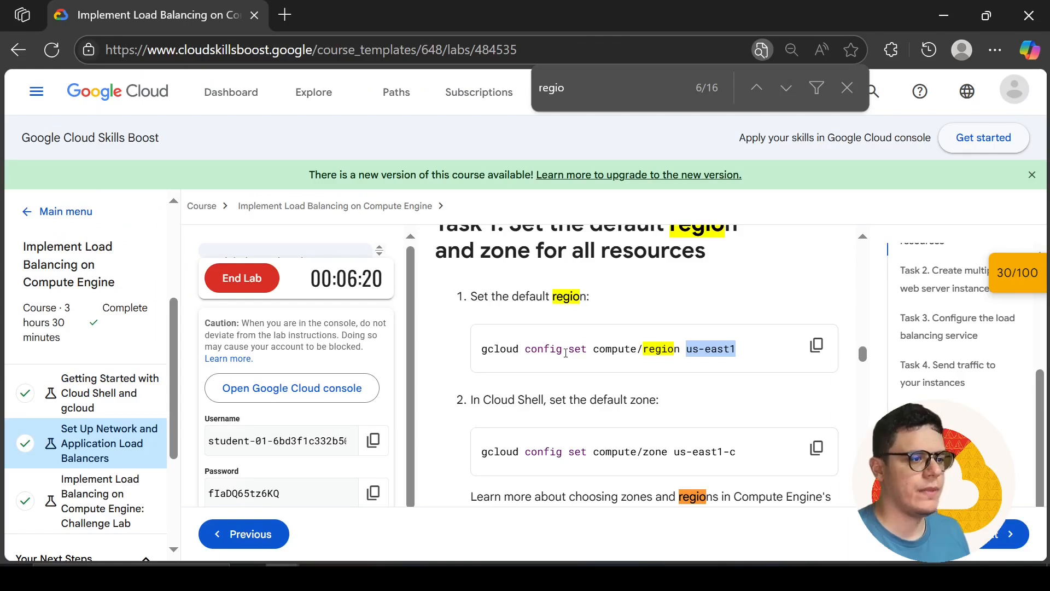
# In the Notepad notes, complete the line as "export Region=us-east1" and start a new line two rows below it
pyautogui.hotkey('alt', 'Tab')
pyautogui.moveTo(364, 193); pyautogui.dragTo(174, 195)
pyautogui.write('us-east1')
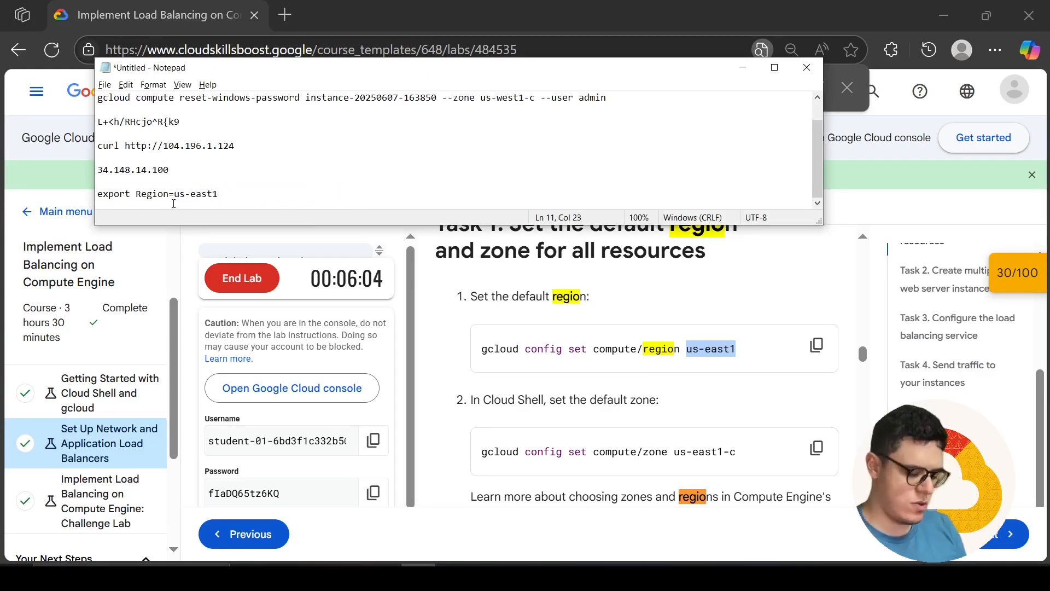
pyautogui.press('Return')
pyautogui.press('Return')
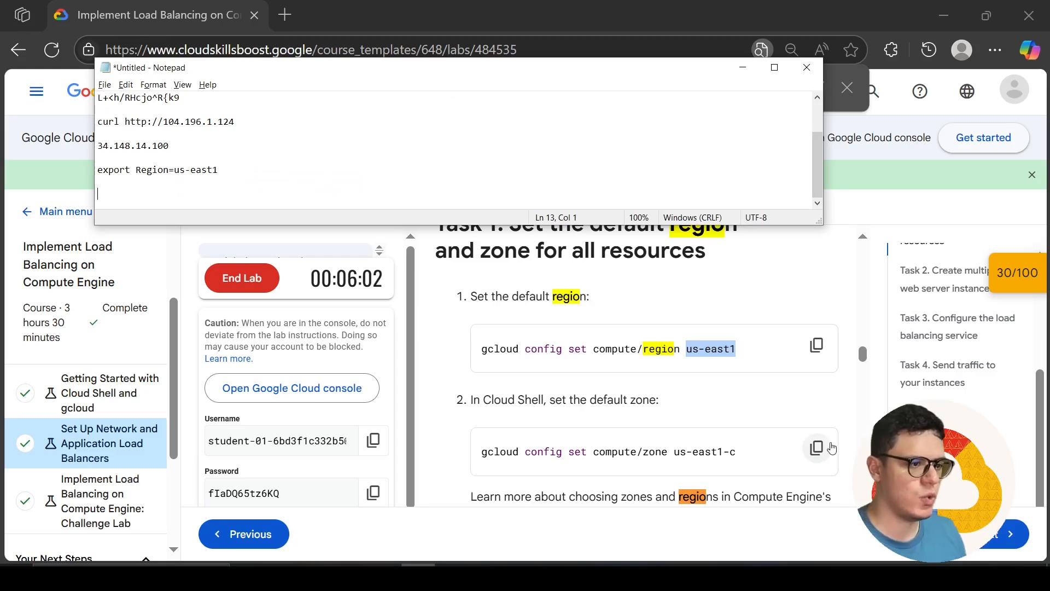
# Copy the lab's default zone command, gcloud config set compute/zone us-east1-c, into the notes below the region line
pyautogui.click(816, 447)
pyautogui.hotkey('alt', 'Tab')
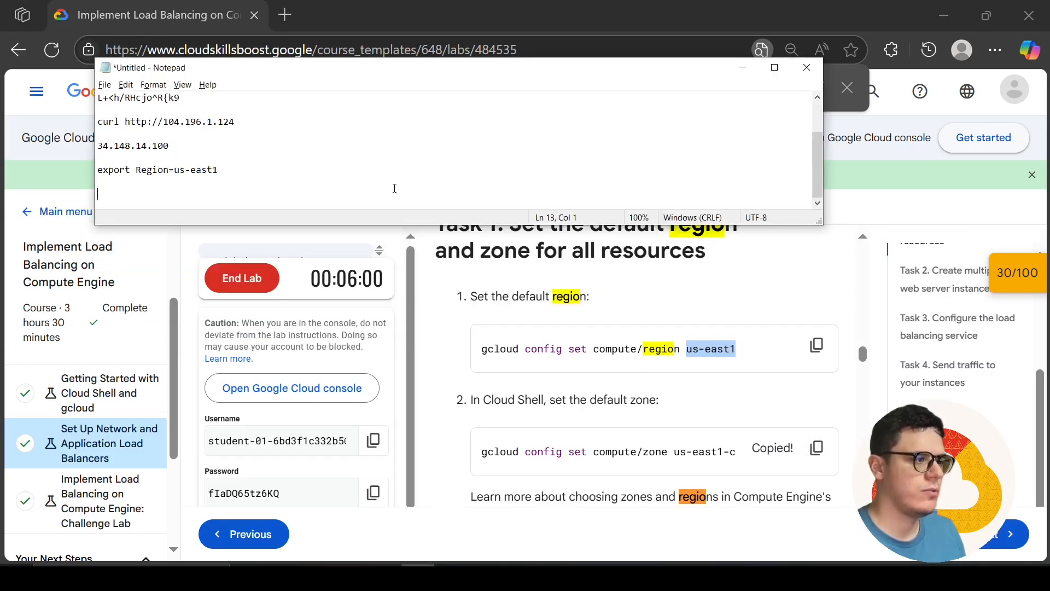
pyautogui.hotkey('ctrl', 'v')
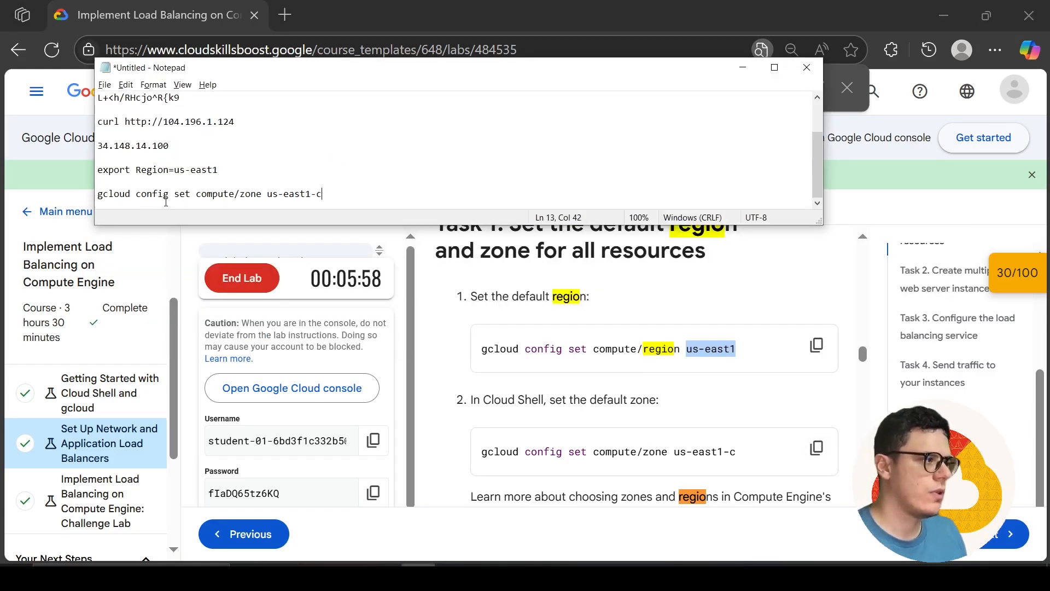
# Replace the zone command at the end of the notes with a copy of the "export Region=us-east1" line
pyautogui.moveTo(222, 166); pyautogui.dragTo(96, 170)
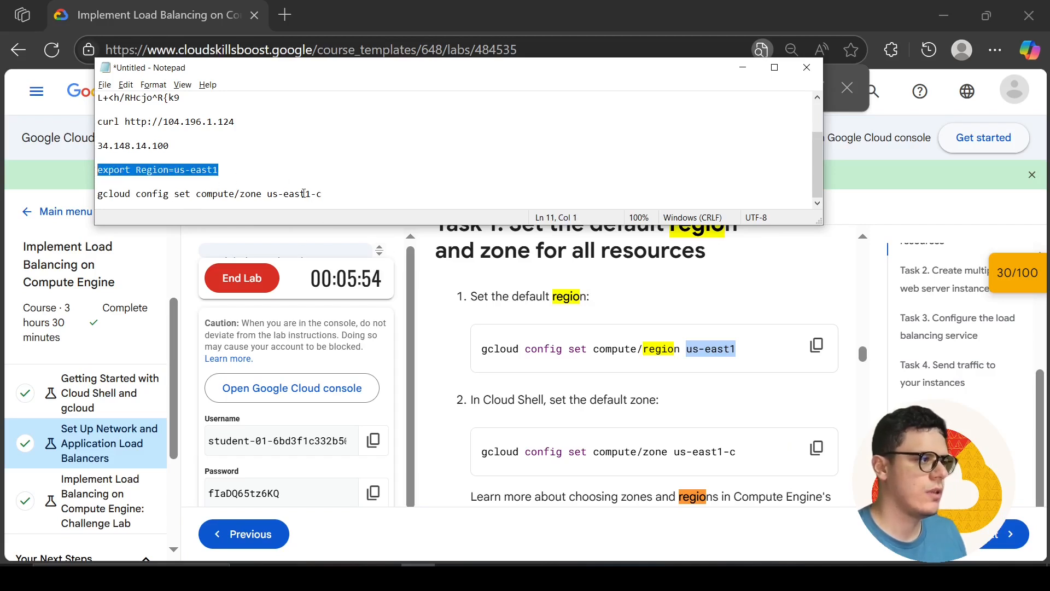
pyautogui.moveTo(322, 194); pyautogui.dragTo(93, 195)
pyautogui.hotkey('ctrl', 'v')
# Edit the duplicated last line of the notes to read "export zone=us-east1-c"
pyautogui.moveTo(191, 194); pyautogui.dragTo(159, 194)
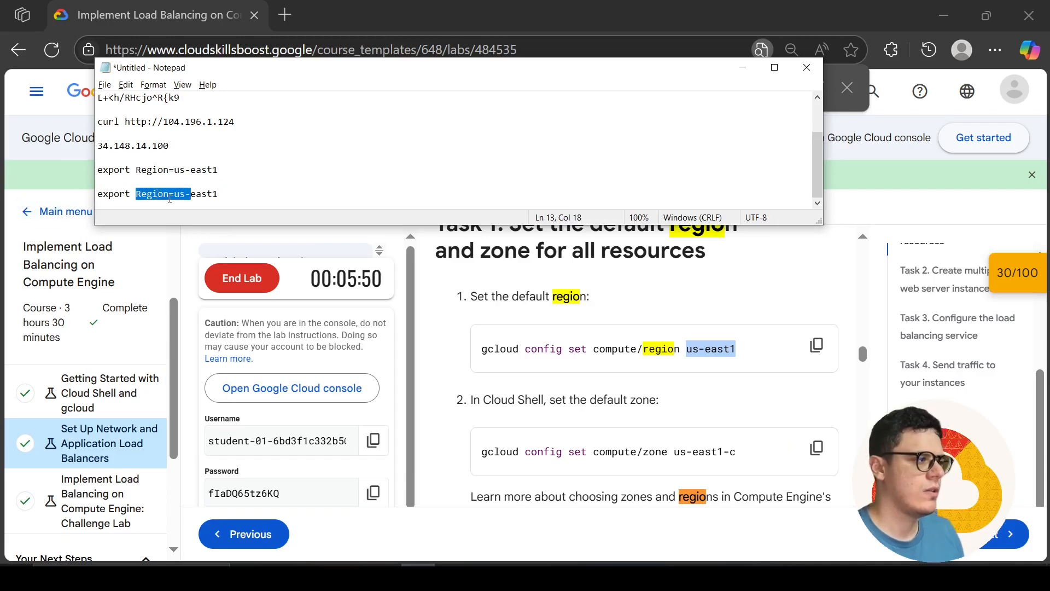
pyautogui.click(169, 198)
pyautogui.press('BackSpace')
pyautogui.press('BackSpace')
pyautogui.press('BackSpace')
pyautogui.press('BackSpace')
pyautogui.press('BackSpace')
pyautogui.press('BackSpace')
pyautogui.write('zone')
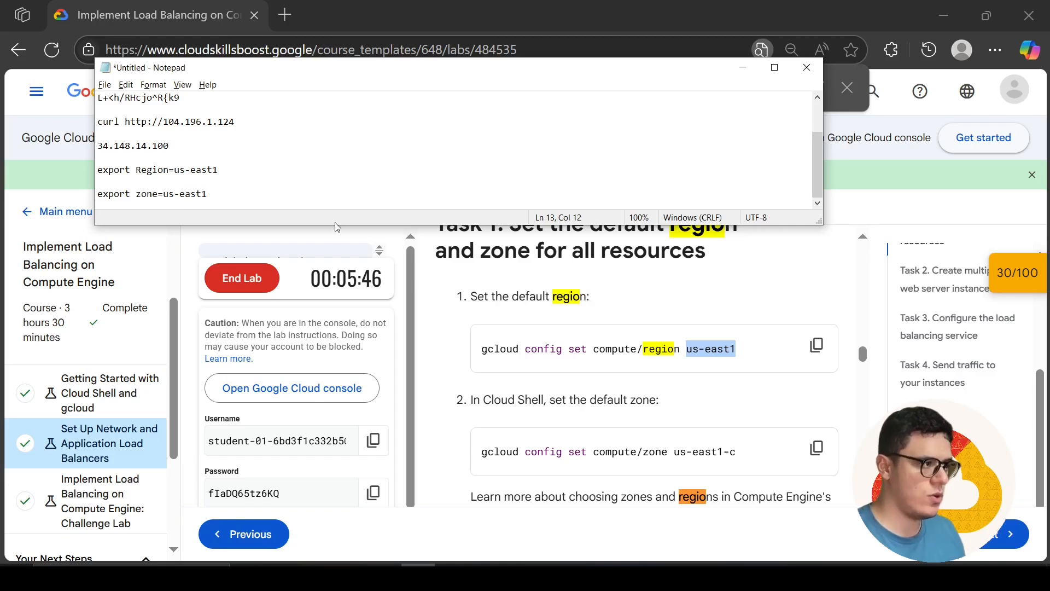
pyautogui.click(323, 194)
pyautogui.write('-c')
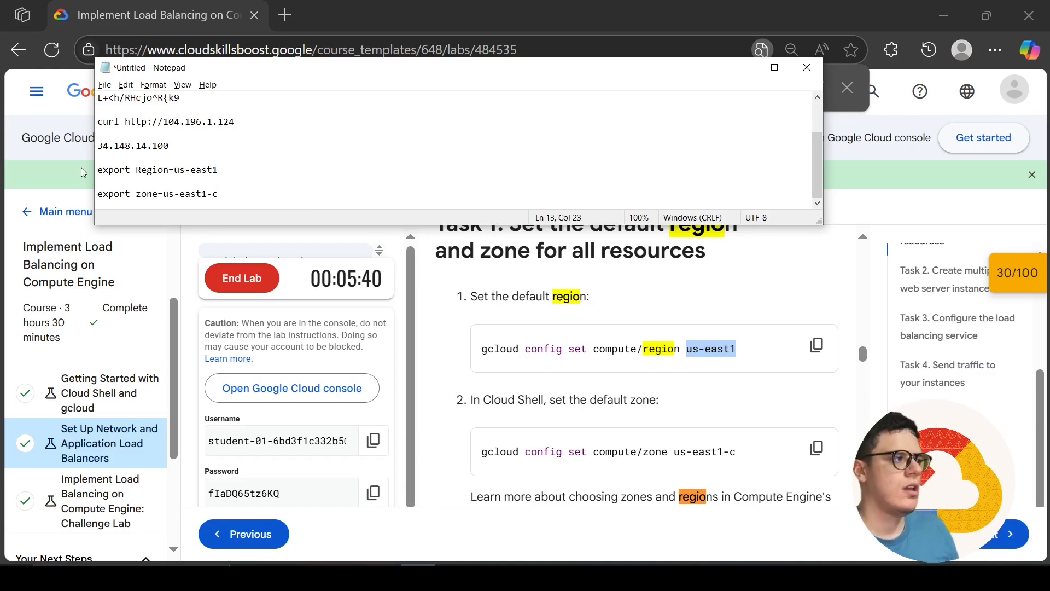
# Copy the region line from the notes and run "export Region=us-east1" in the Cloud Shell terminal
pyautogui.moveTo(219, 171); pyautogui.dragTo(91, 169)
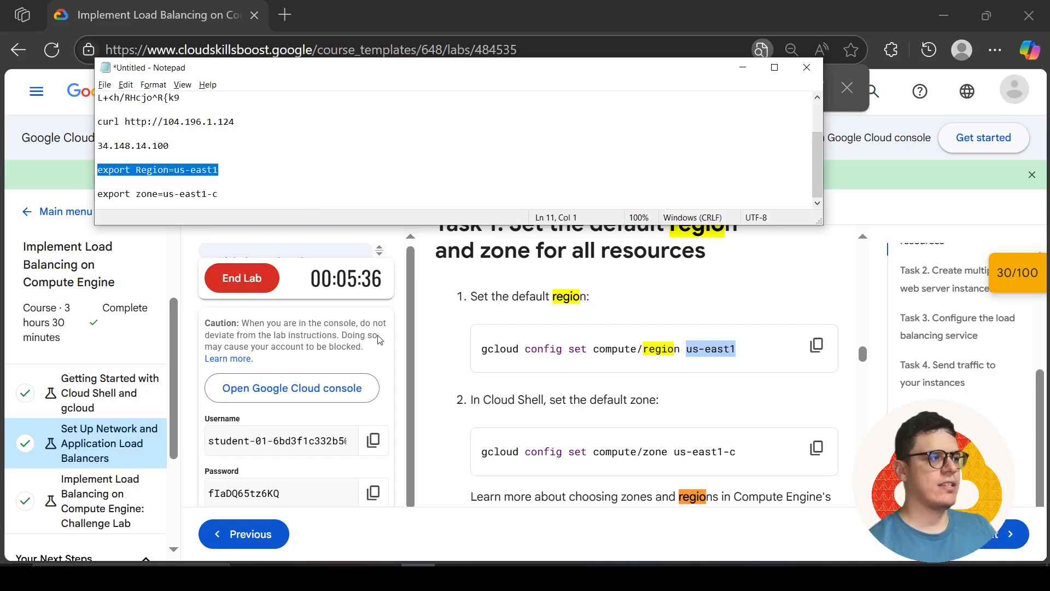
pyautogui.hotkey('alt', 'Tab')
pyautogui.hotkey('alt', 'Tab')
pyautogui.hotkey('alt', 'Tab')
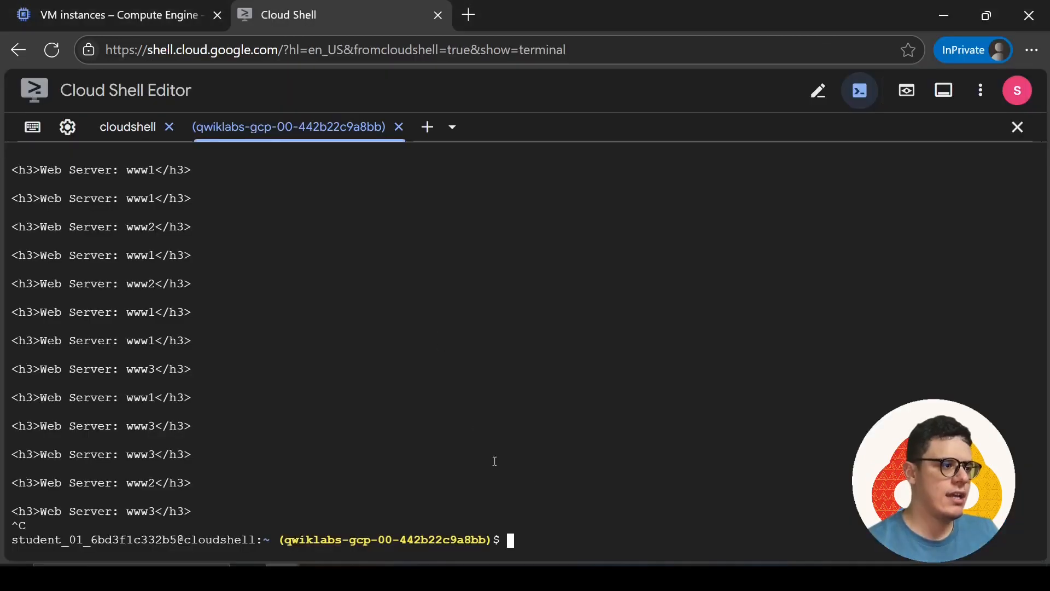
pyautogui.hotkey('ctrl', 'v')
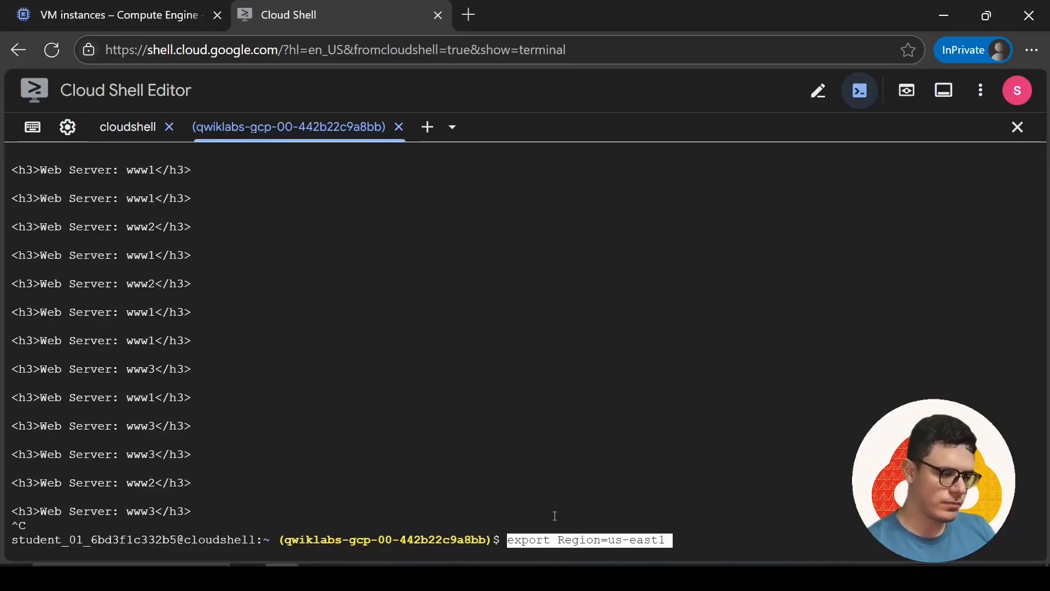
pyautogui.press('Return')
# Copy the zone line from the notes and run "export zone=us-east1-c" in the Cloud Shell terminal
pyautogui.hotkey('alt', 'Tab')
pyautogui.moveTo(218, 194); pyautogui.dragTo(101, 203)
pyautogui.hotkey('ctrl', 'c')
pyautogui.hotkey('alt', 'Tab')
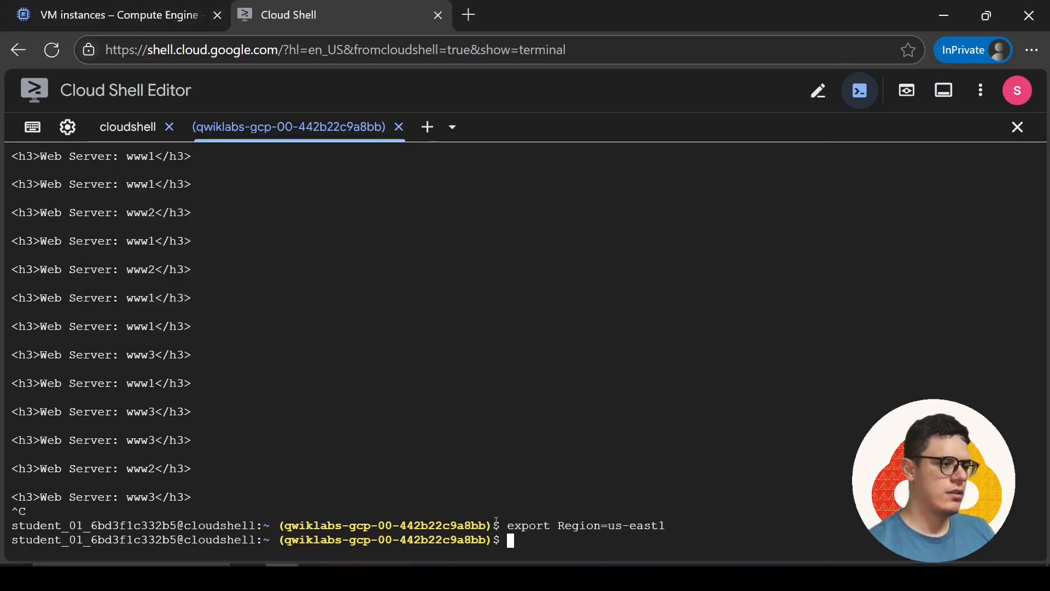
pyautogui.hotkey('ctrl', 'v')
pyautogui.press('Return')
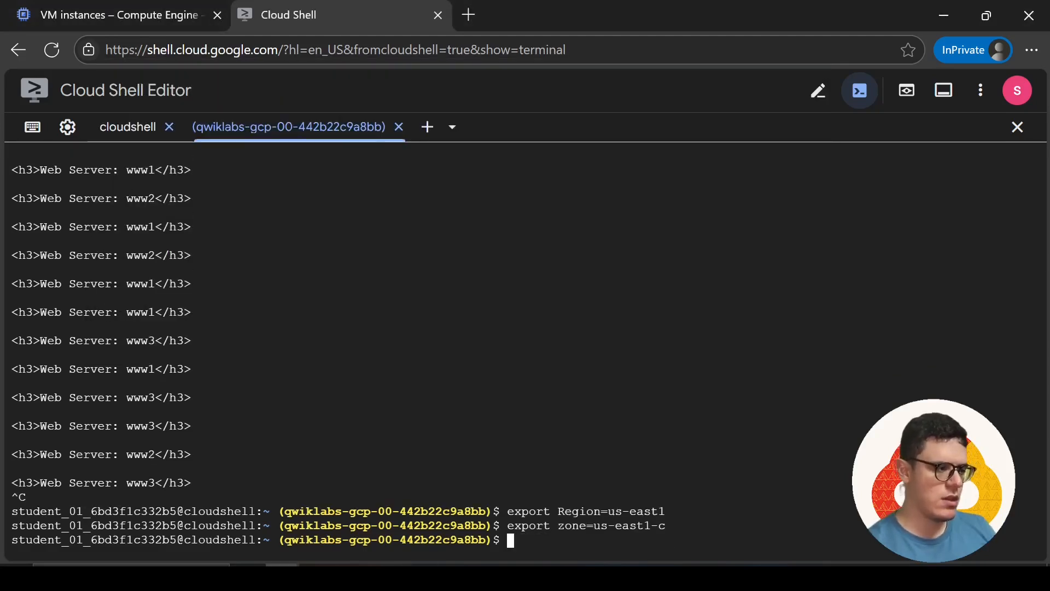
# In the Google Docs notes, change the instance template command's region to $Region under "Create an Application Load Balancer"
pyautogui.hotkey('alt', 'Tab')
pyautogui.hotkey('alt', 'Tab')
pyautogui.hotkey('alt', 'Tab')
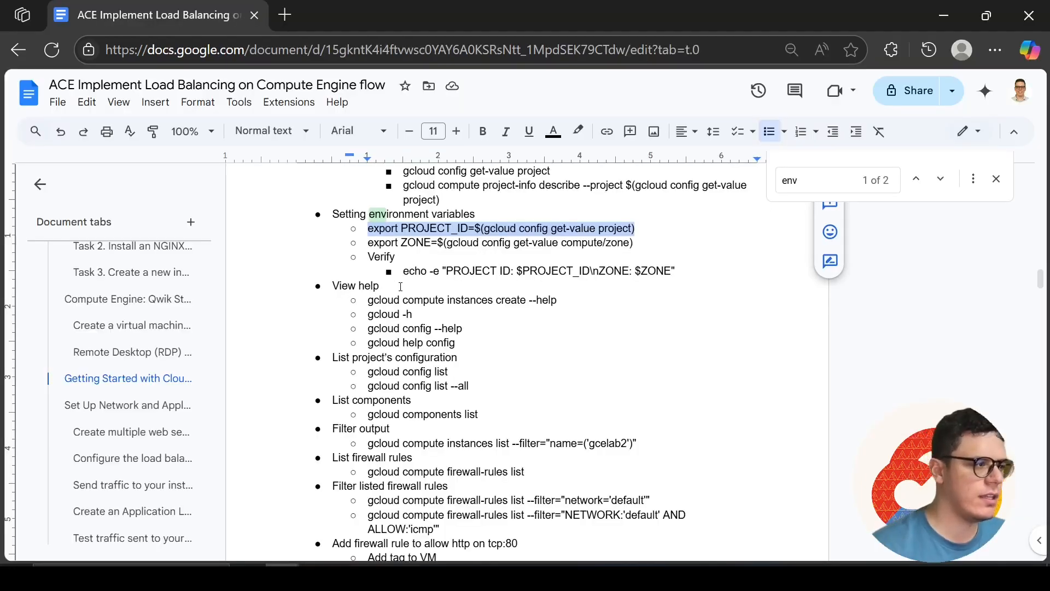
pyautogui.scroll(-6, 1003, 436)
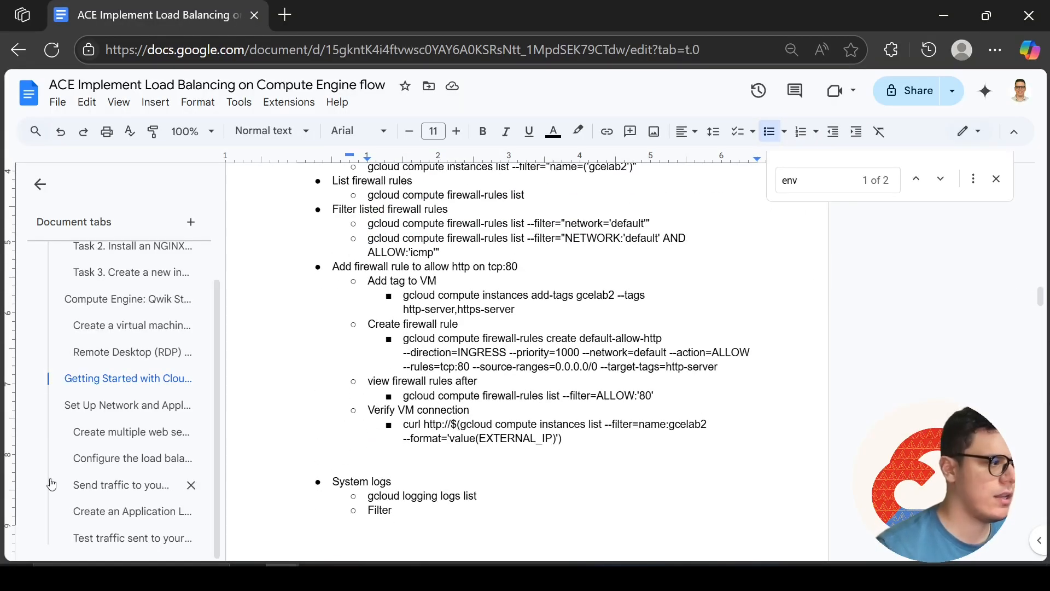
pyautogui.click(127, 513)
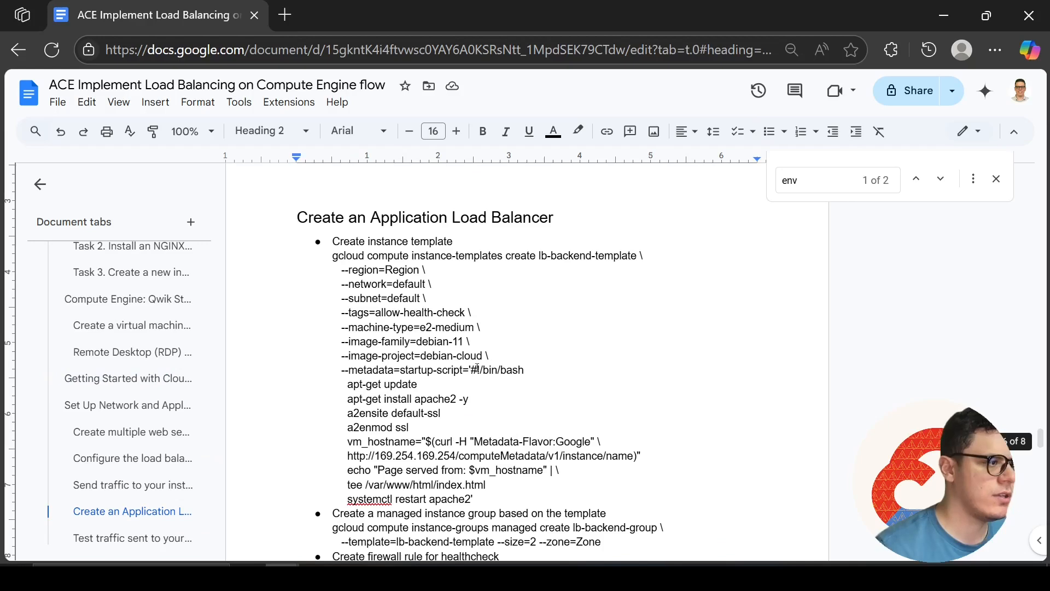
pyautogui.click(404, 270)
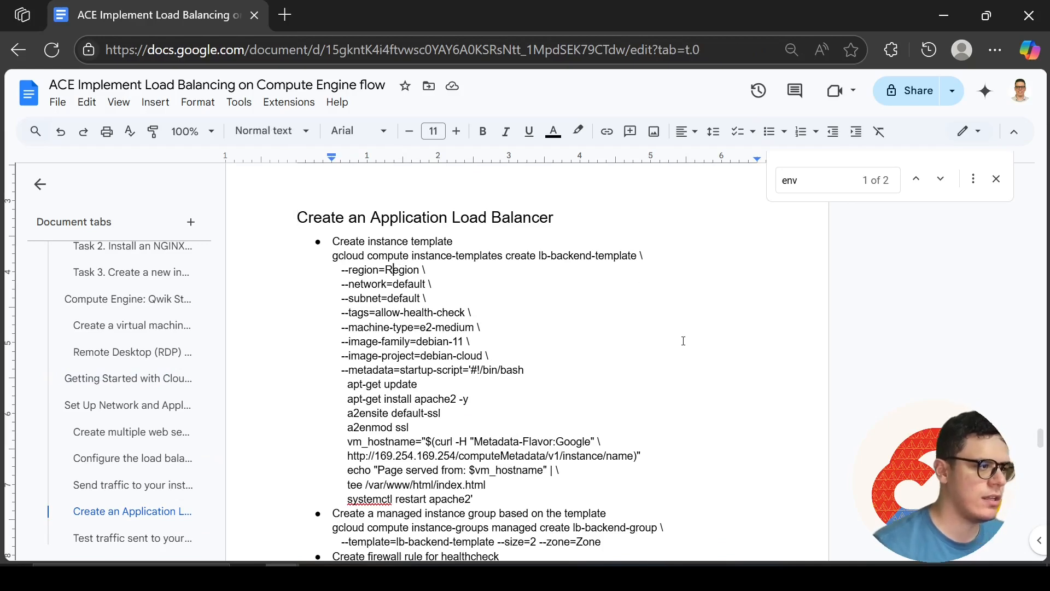
pyautogui.write('$')
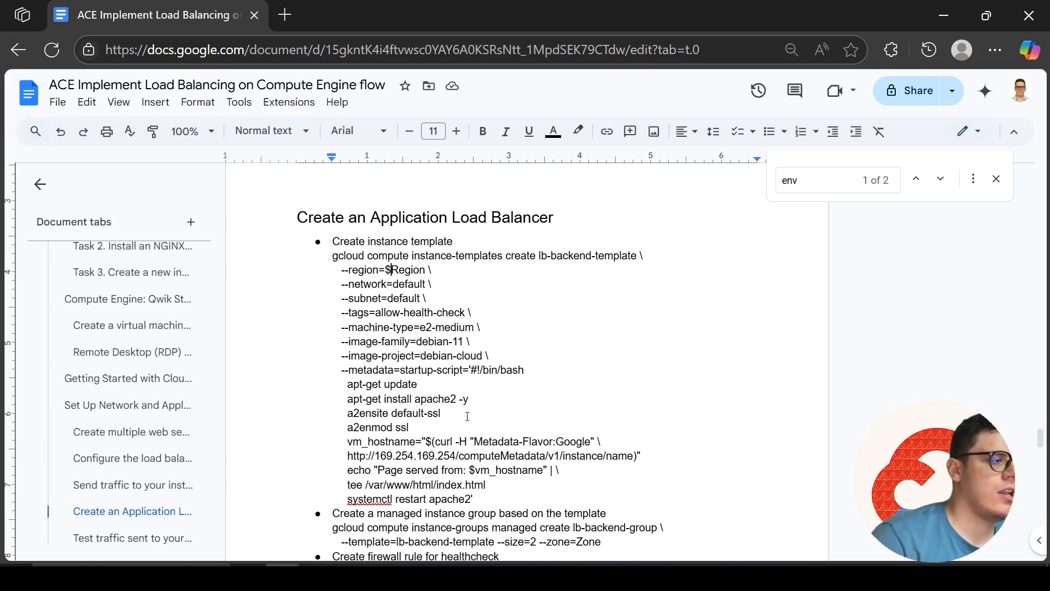
# Copy the full lb-backend-template instance template command from the document and run it in Cloud Shell
pyautogui.click(484, 498)
pyautogui.moveTo(484, 499); pyautogui.dragTo(331, 255)
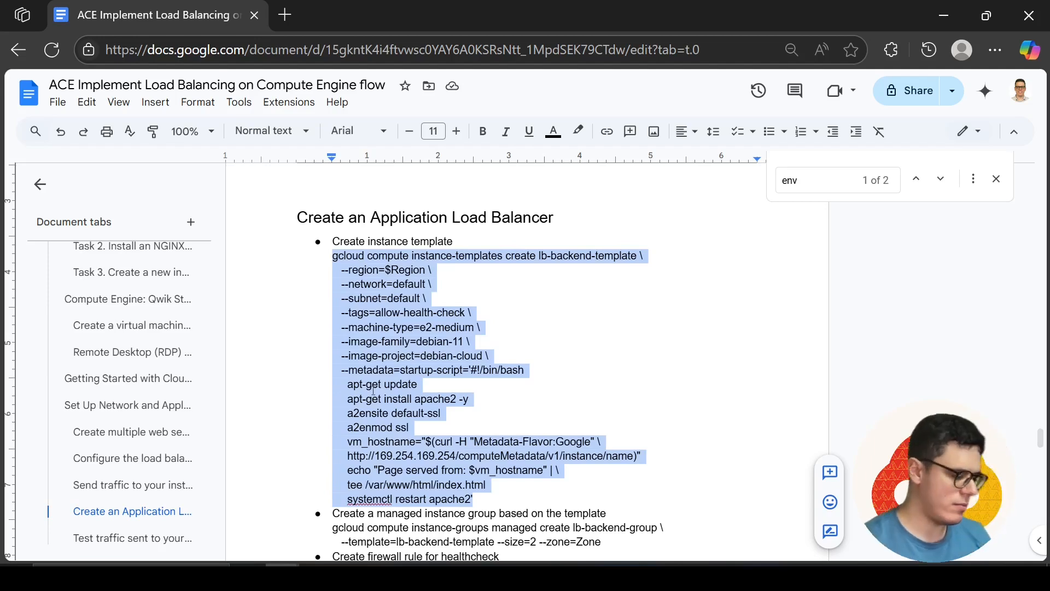
pyautogui.hotkey('alt', 'Tab')
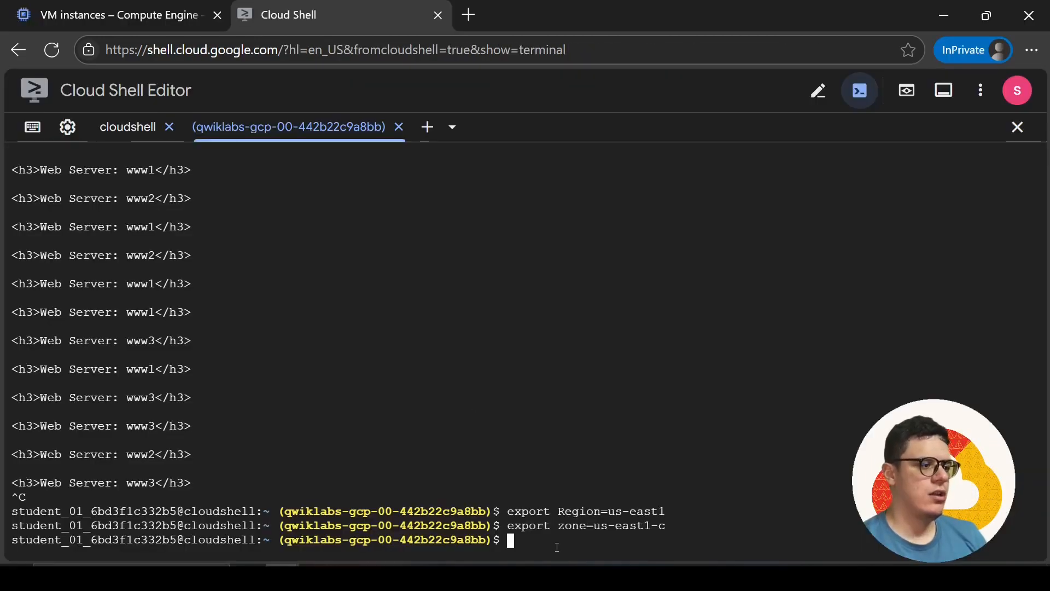
pyautogui.hotkey('ctrl', 'v')
pyautogui.press('Return')
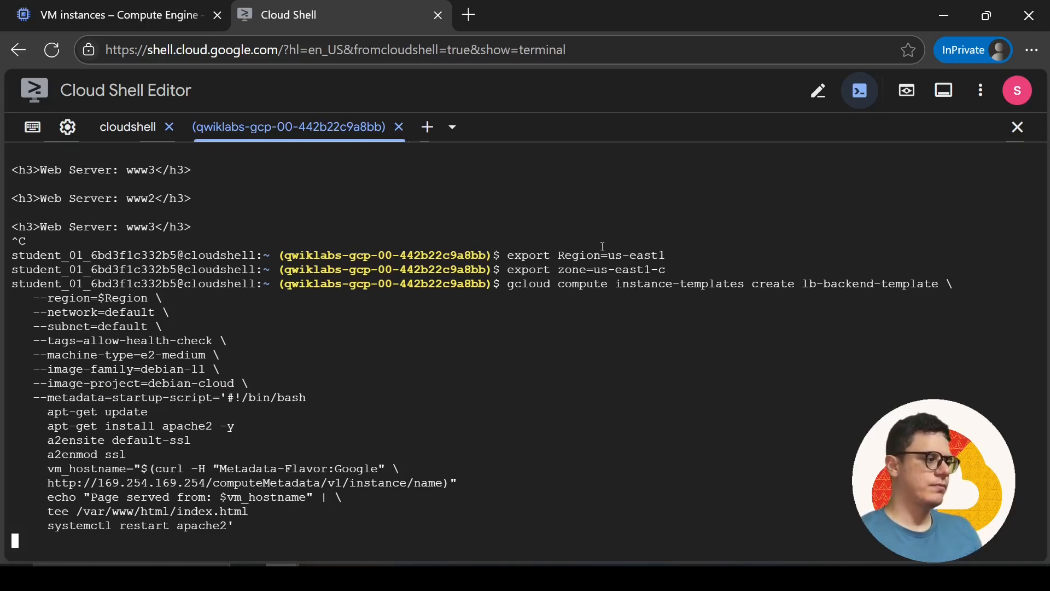
# In the document's managed instance group command, change the zone value to the variable $Zone
pyautogui.hotkey('alt', 'Tab')
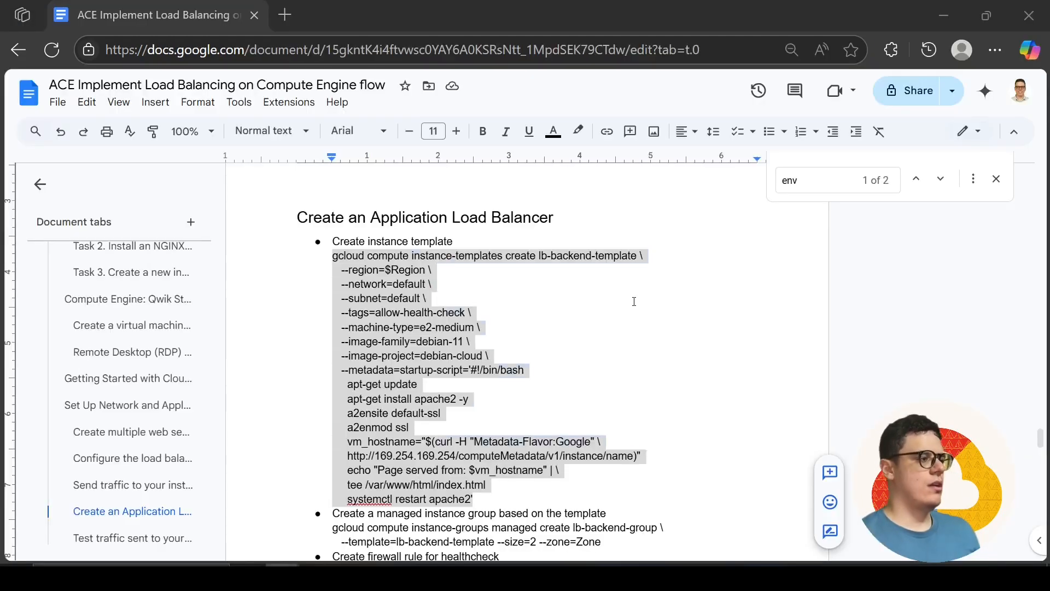
pyautogui.scroll(-4, 538, 378)
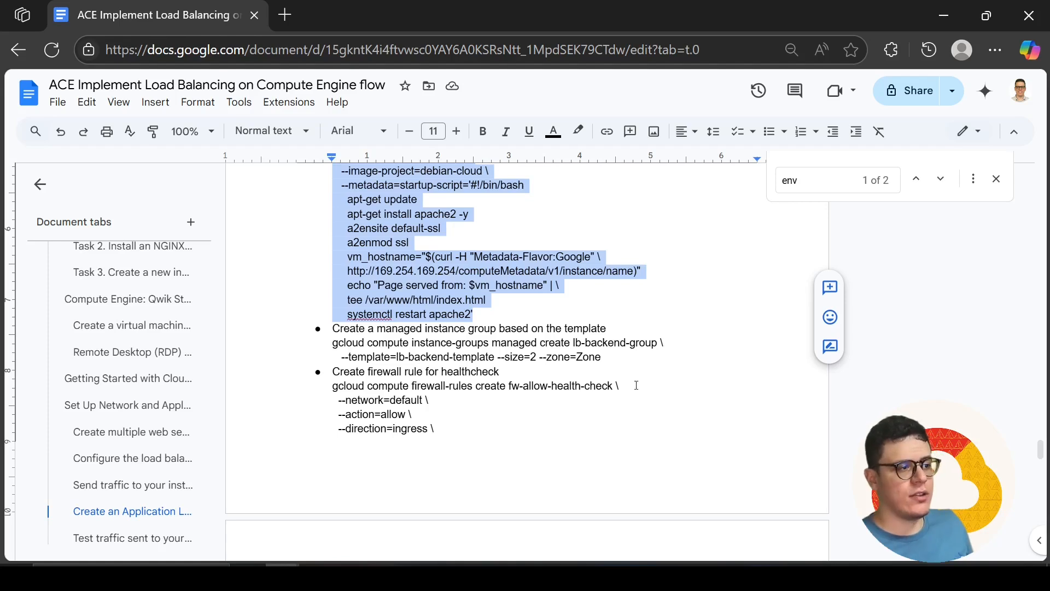
pyautogui.click(577, 357)
pyautogui.write('$')
# Try to create the managed instance group lb-backend-group in Cloud Shell from lb-backend-template with size 2 and zone $Zone, using the document's command
pyautogui.hotkey('alt', 'Tab')
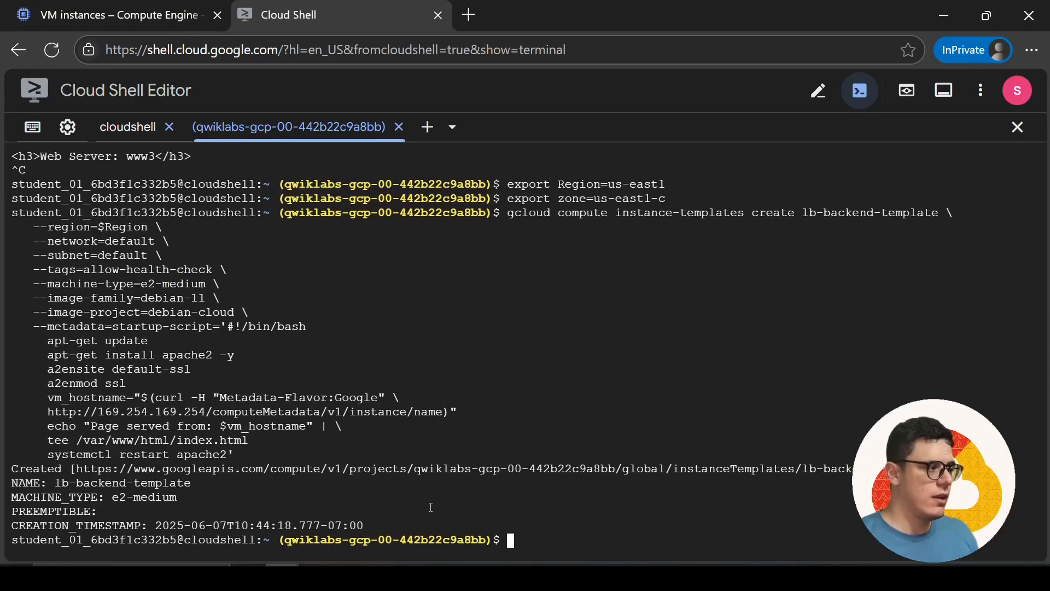
pyautogui.hotkey('alt', 'Tab')
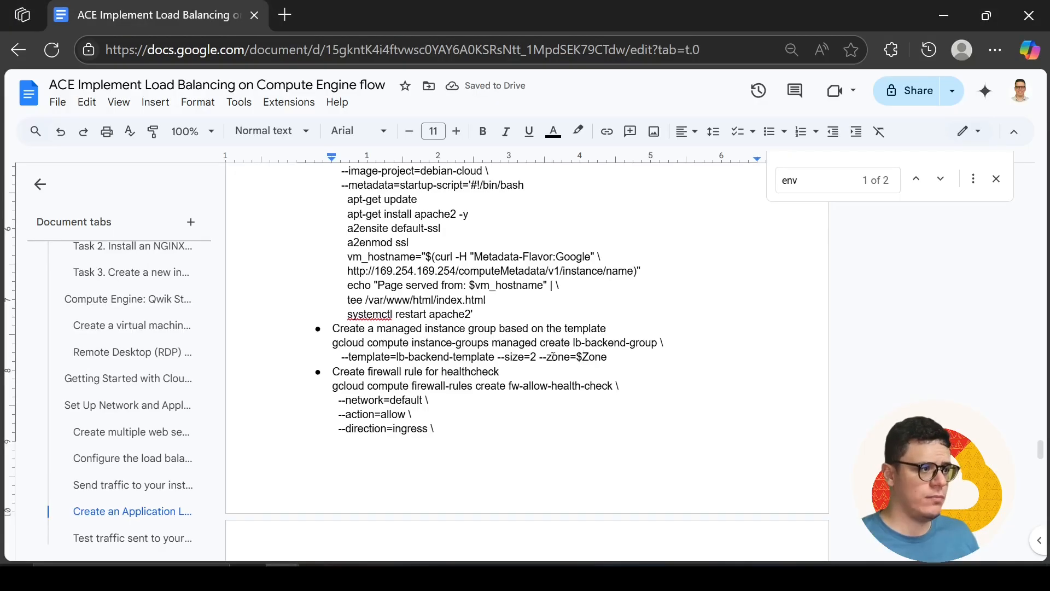
pyautogui.moveTo(622, 359); pyautogui.dragTo(338, 348)
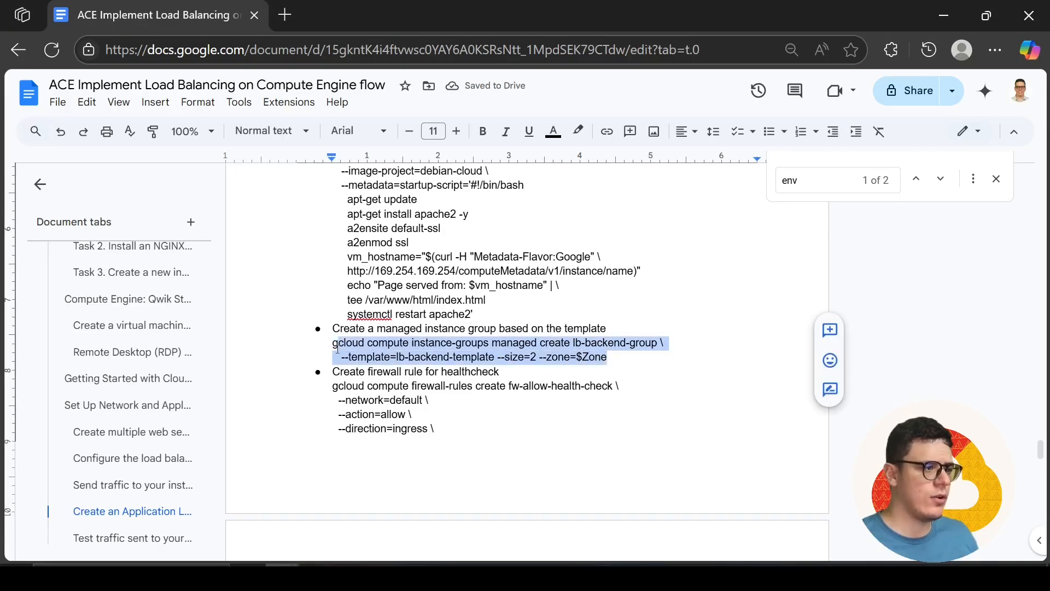
pyautogui.click(471, 343)
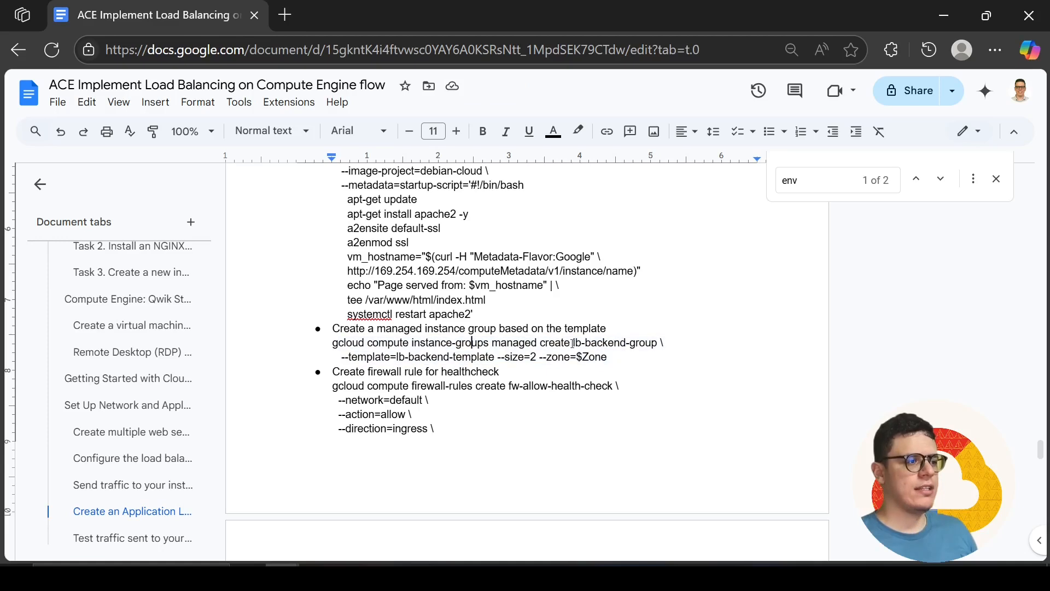
pyautogui.moveTo(610, 360); pyautogui.dragTo(307, 350)
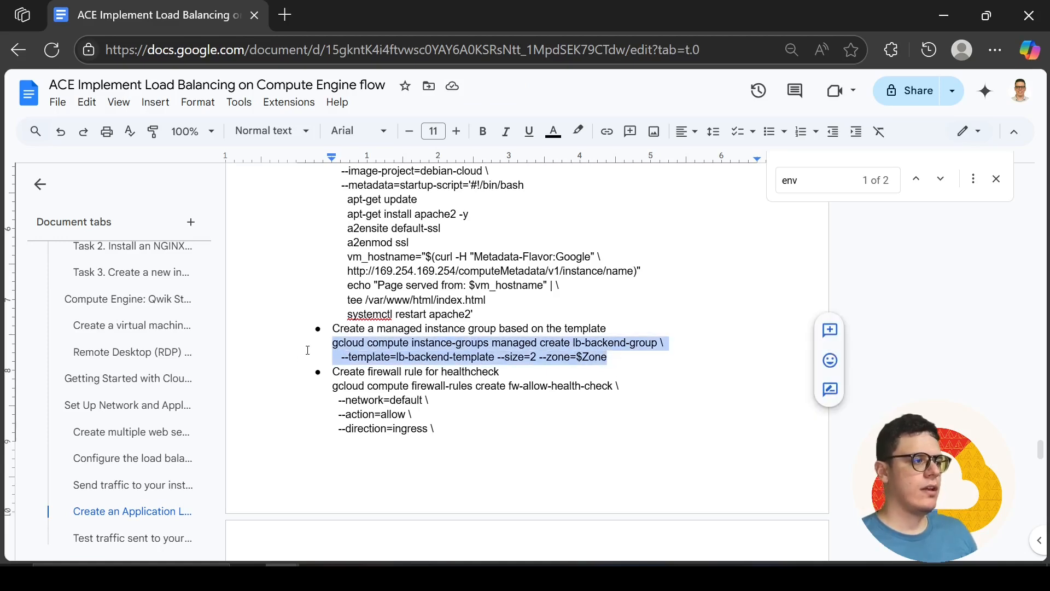
pyautogui.hotkey('alt', 'Tab')
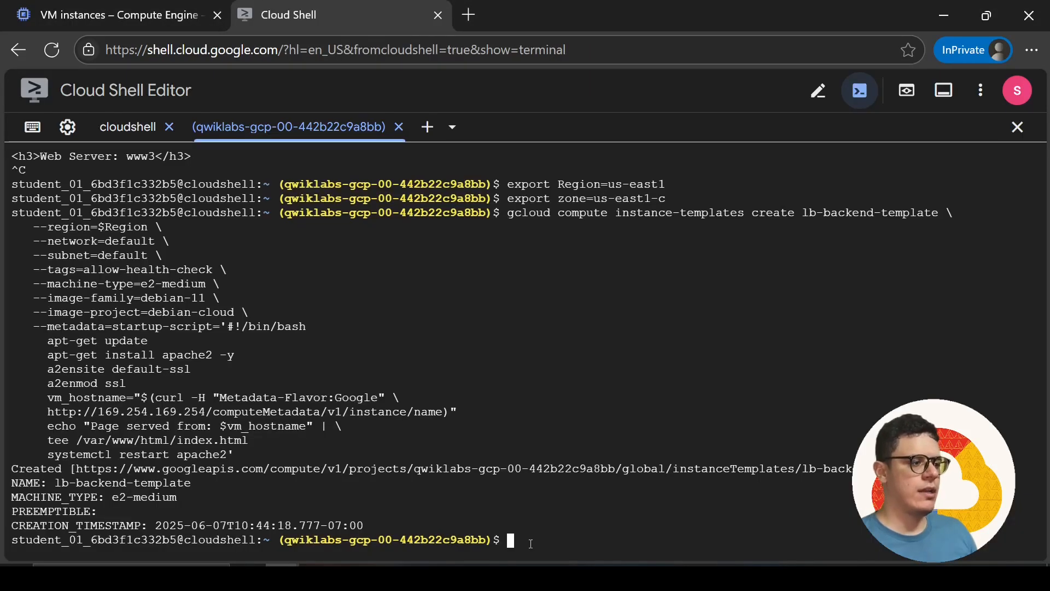
pyautogui.hotkey('ctrl', 'v')
pyautogui.press('Return')
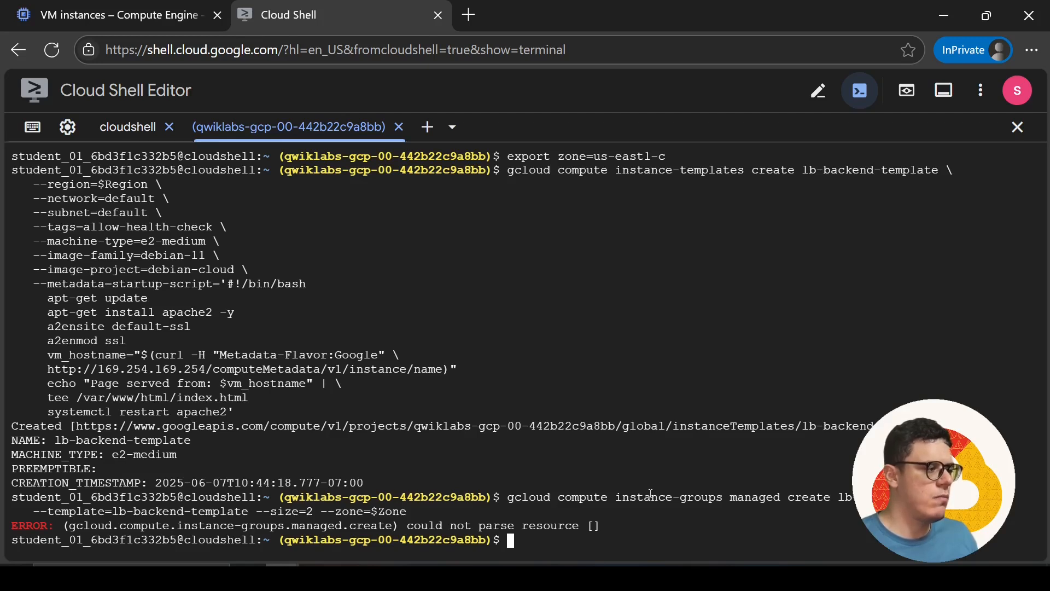
# In the document's managed instance group command, replace $Zone with the zone us-east1-c copied from the lab instructions
pyautogui.hotkey('alt', 'Tab')
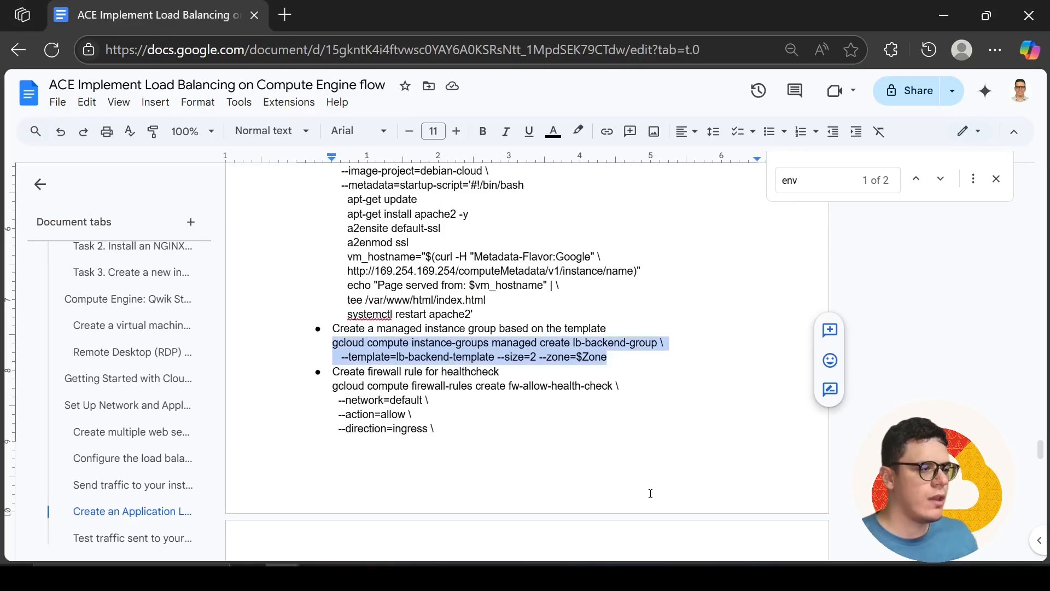
pyautogui.click(582, 359)
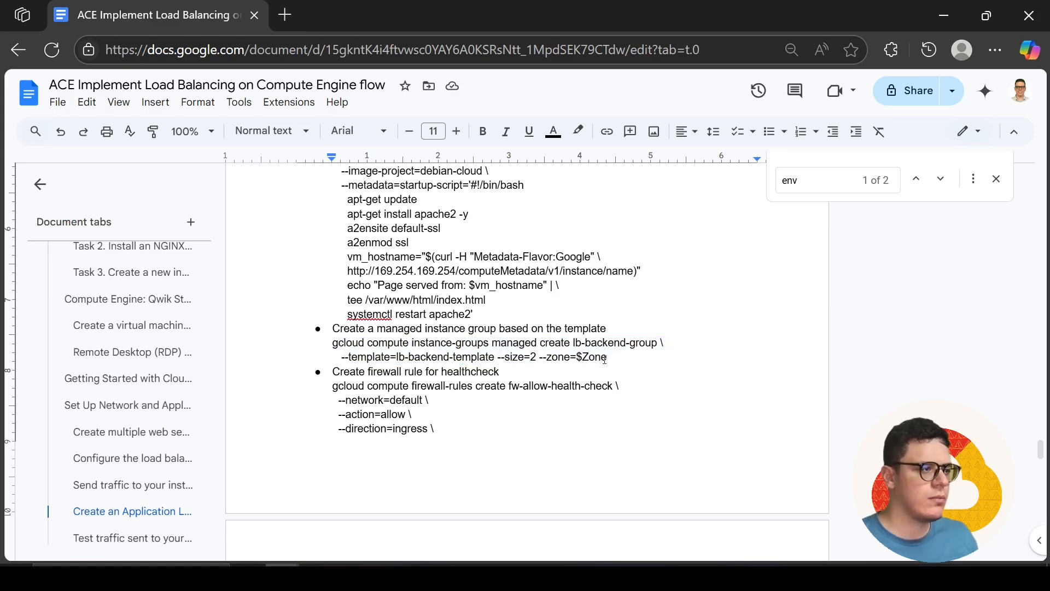
pyautogui.scroll(7, 602, 359)
pyautogui.scroll(-5, 603, 358)
pyautogui.hotkey('alt', 'Tab')
pyautogui.hotkey('alt', 'Tab')
pyautogui.hotkey('alt', 'Tab')
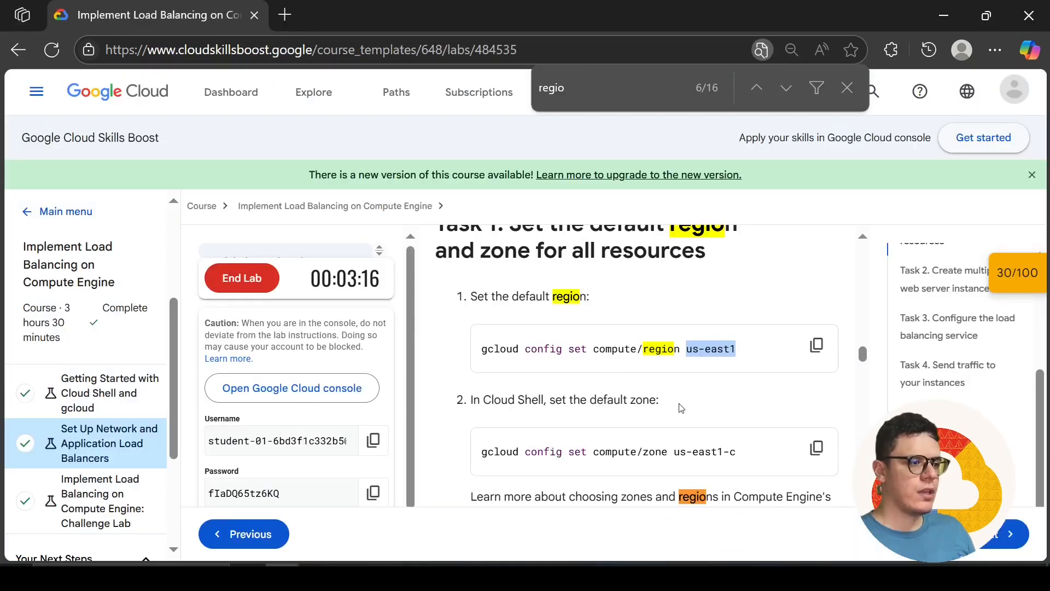
pyautogui.moveTo(739, 452); pyautogui.dragTo(677, 454)
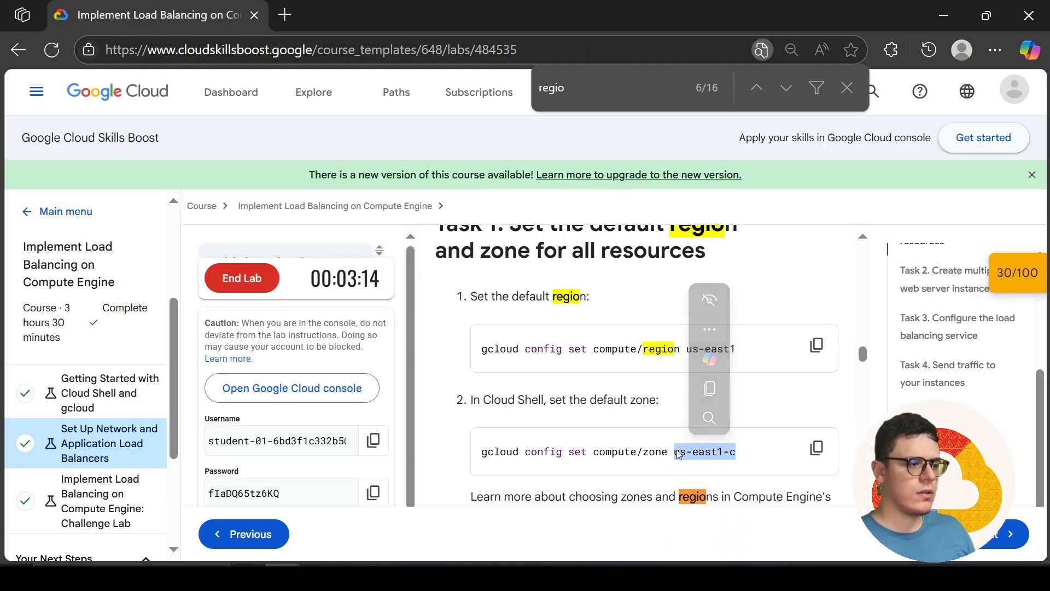
pyautogui.hotkey('alt', 'Tab')
pyautogui.moveTo(606, 449); pyautogui.dragTo(578, 450)
pyautogui.hotkey('ctrl', 'v')
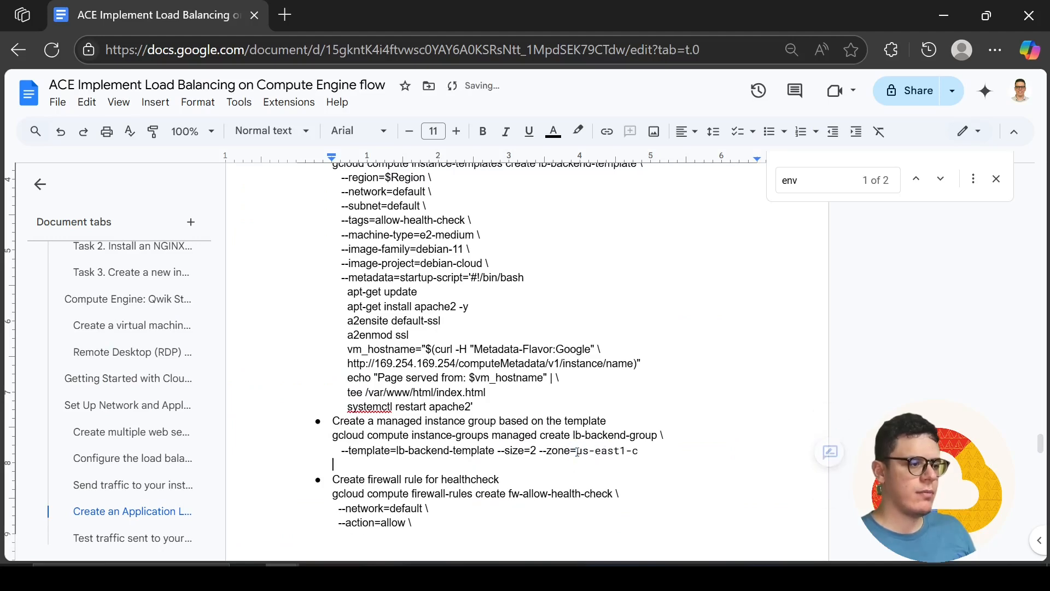
# Remove the blank line after the document's managed instance group command and run the command in Cloud Shell to create lb-backend-group in us-east1-c
pyautogui.press('BackSpace')
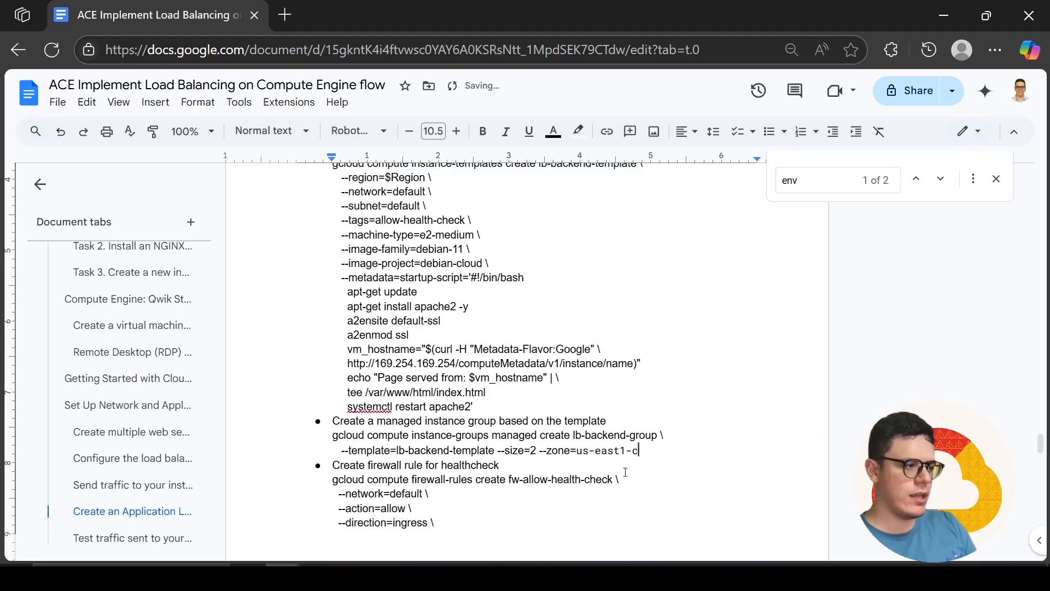
pyautogui.moveTo(639, 450); pyautogui.dragTo(321, 436)
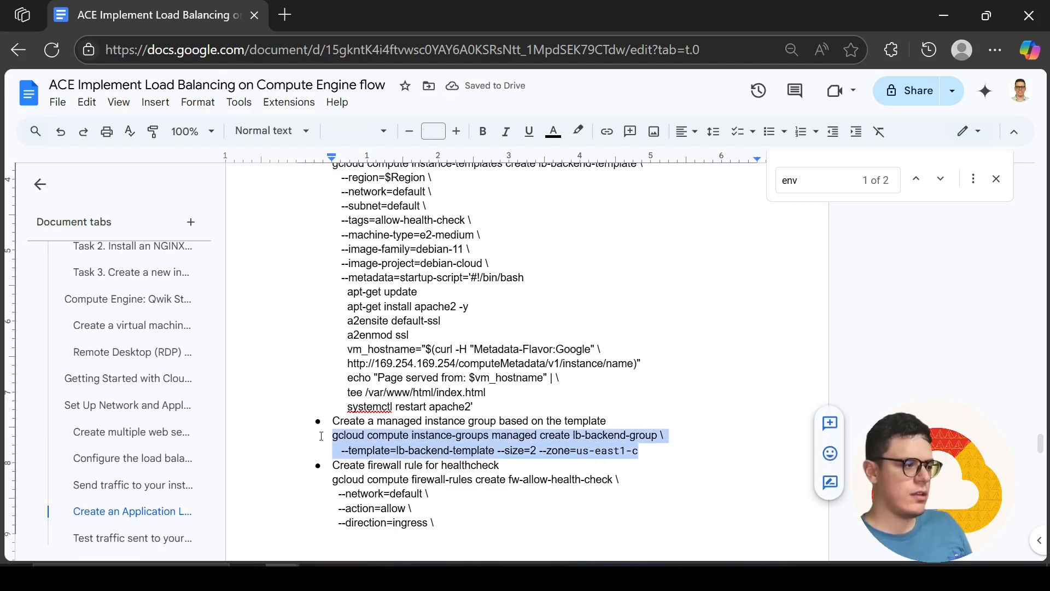
pyautogui.hotkey('alt', 'Tab')
pyautogui.hotkey('alt', 'Tab')
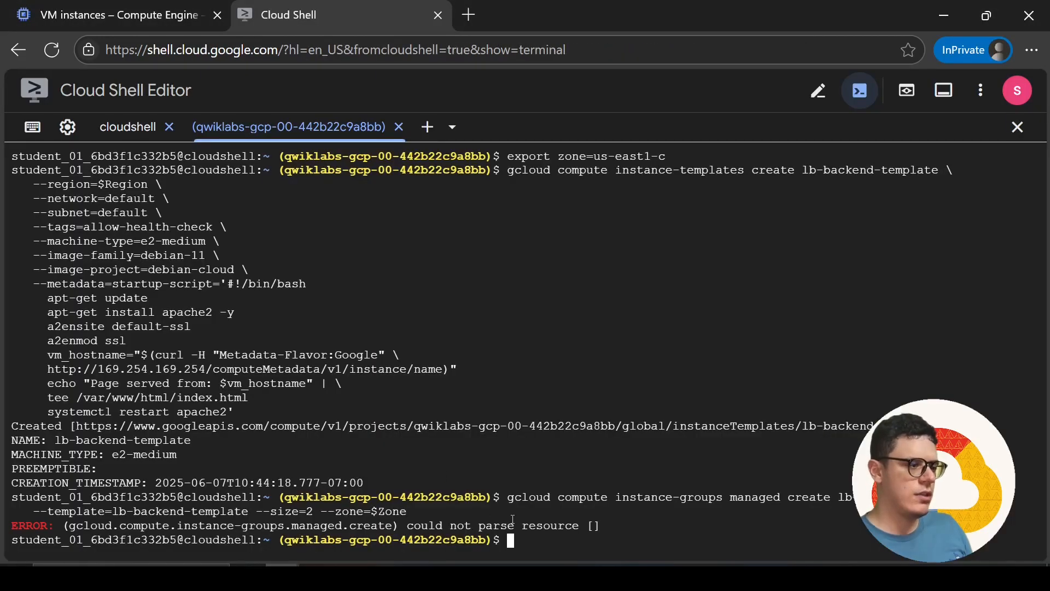
pyautogui.hotkey('ctrl', 'v')
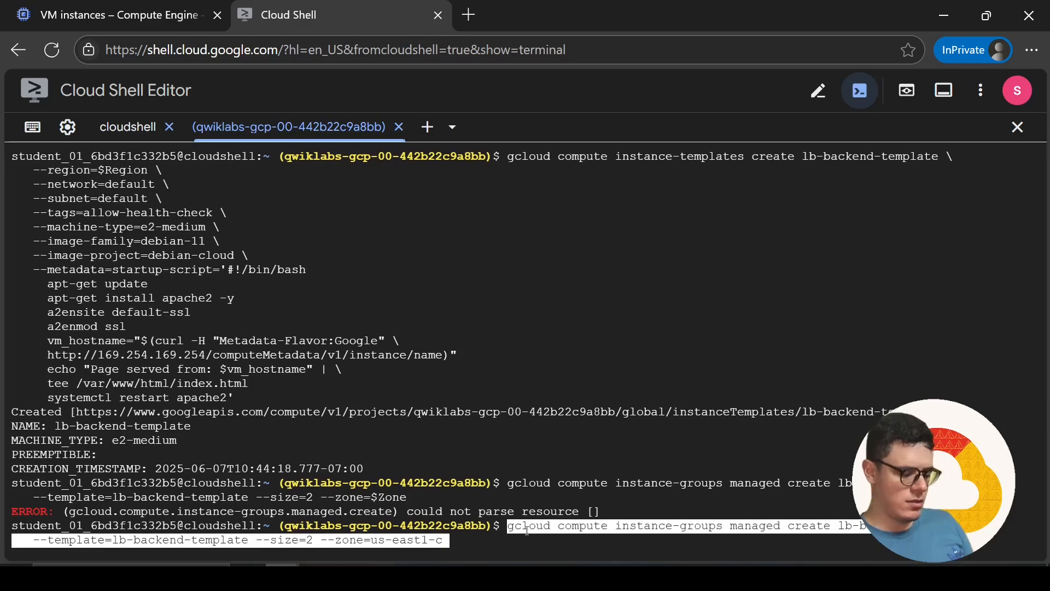
pyautogui.press('Return')
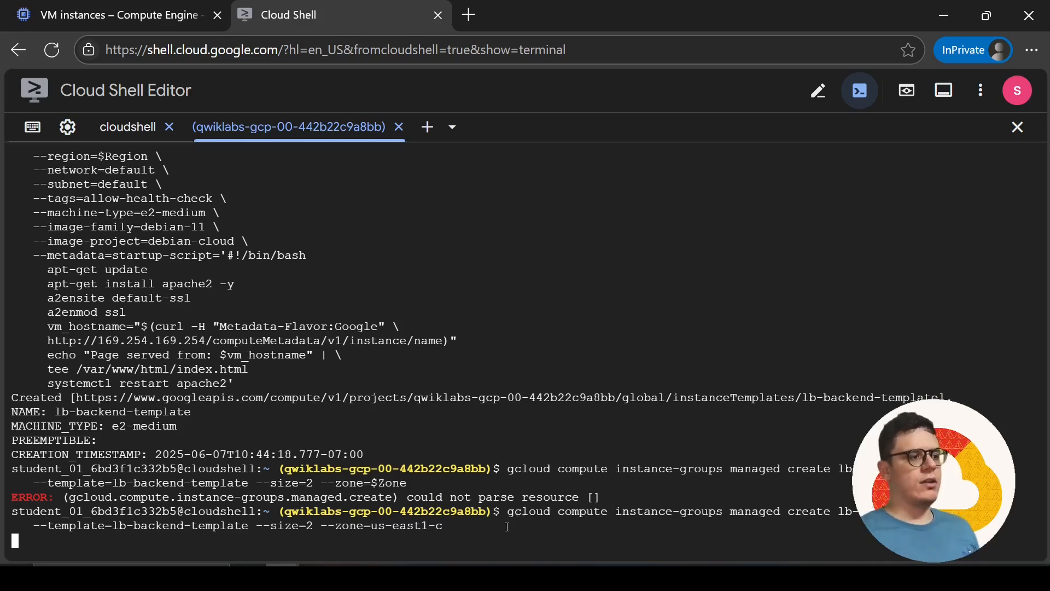
# Copy the fw-allow-health-check firewall rule command from the document and run it in Cloud Shell, allowing ingress on tcp:80
pyautogui.hotkey('alt', 'Tab')
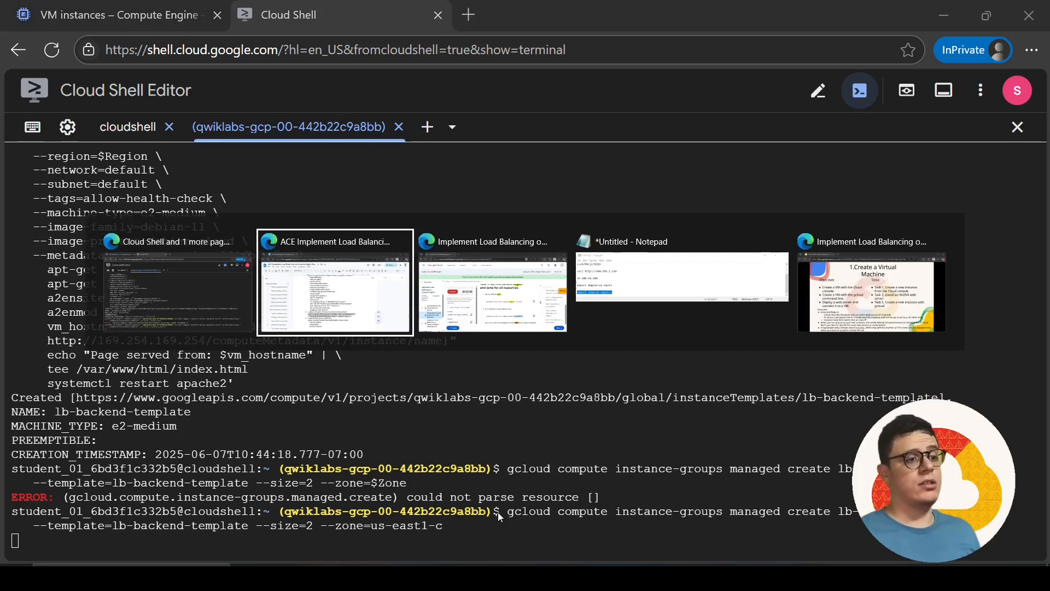
pyautogui.scroll(-2, 499, 513)
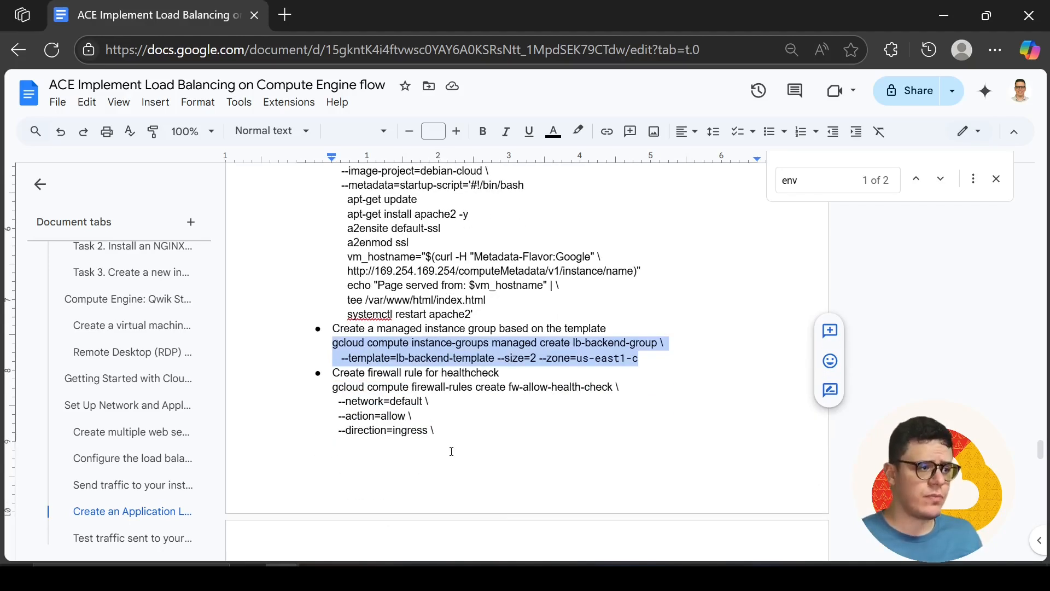
pyautogui.scroll(-2, 452, 451)
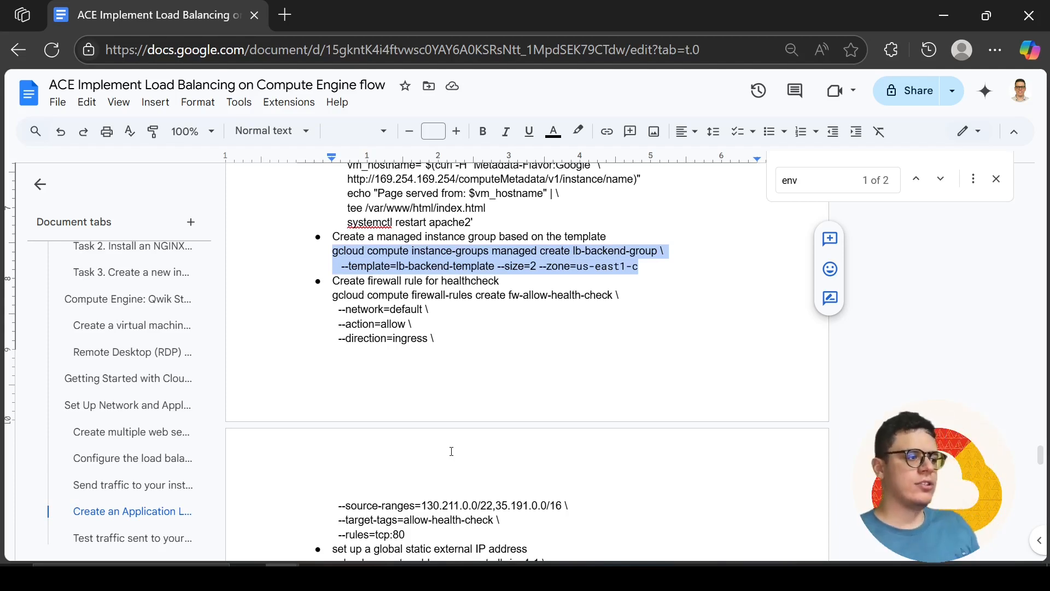
pyautogui.moveTo(413, 534); pyautogui.dragTo(330, 302)
pyautogui.hotkey('ctrl', 'c')
pyautogui.hotkey('alt', 'Tab')
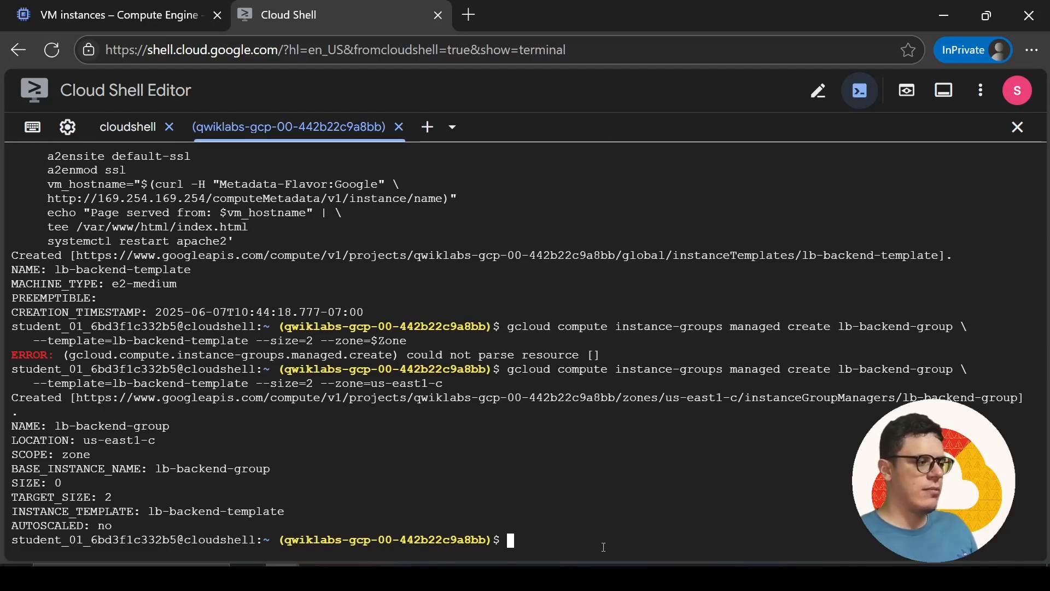
pyautogui.hotkey('ctrl', 'v')
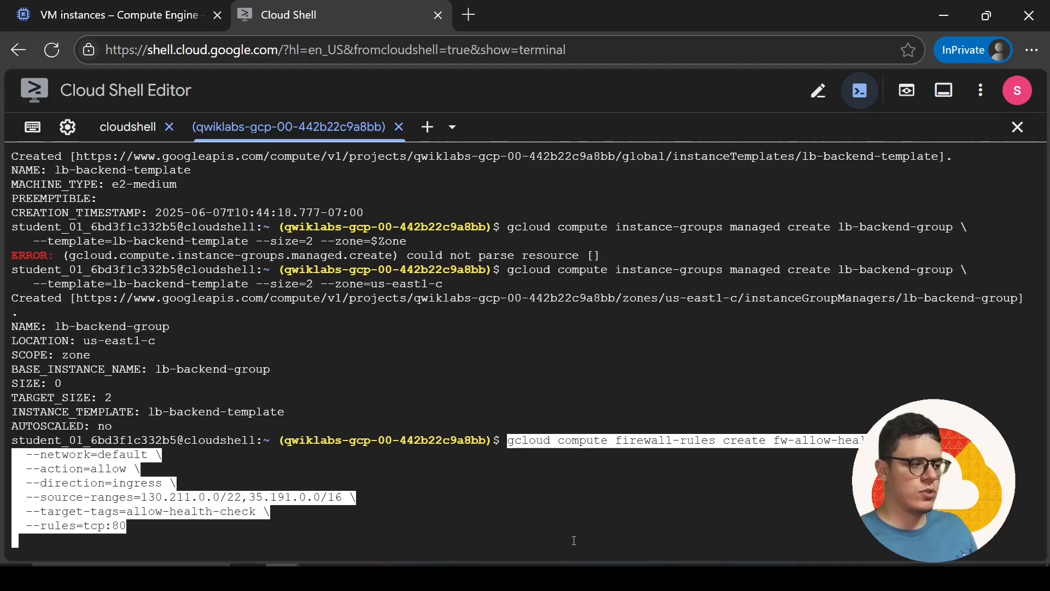
pyautogui.press('Return')
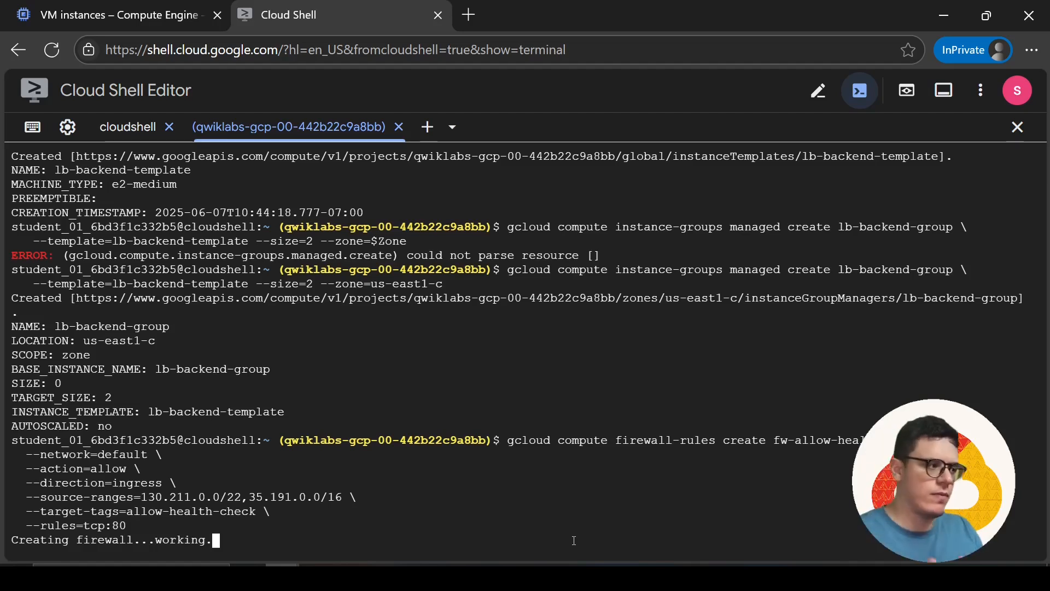
pyautogui.hotkey('alt', 'Tab')
# Reserve the global static IPv4 address lb-ipv4-1 in Cloud Shell using the document's address creation command
pyautogui.hotkey('alt', 'Tab')
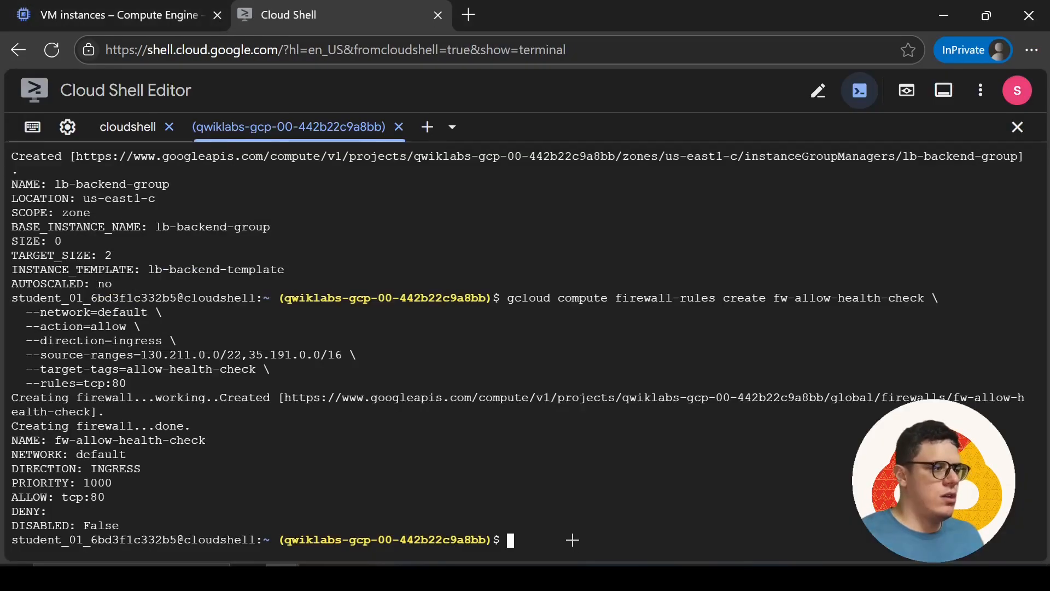
pyautogui.hotkey('alt', 'Tab')
pyautogui.scroll(-3, 492, 418)
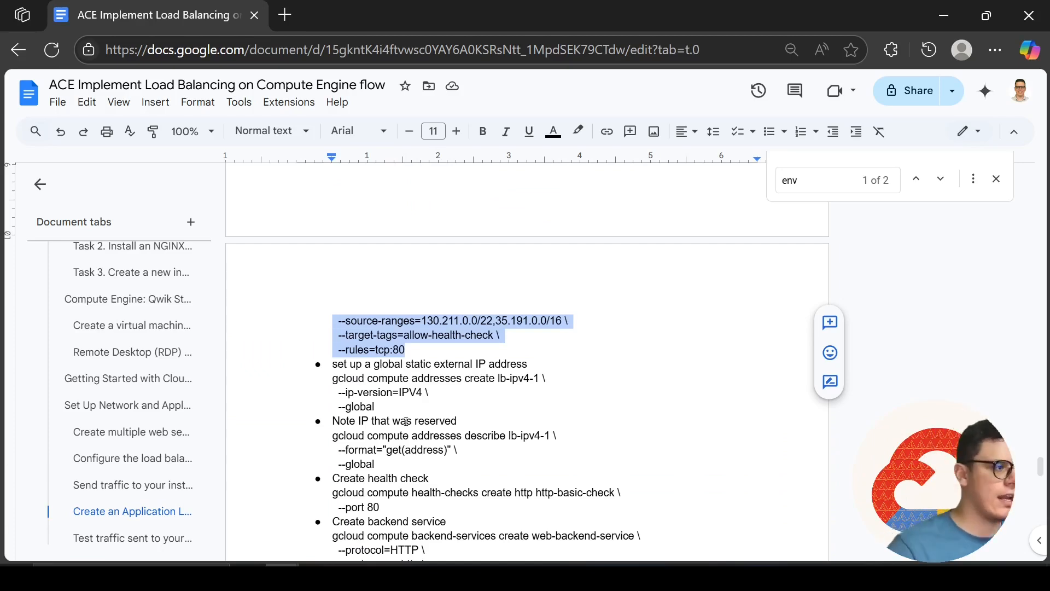
pyautogui.moveTo(382, 405); pyautogui.dragTo(331, 384)
pyautogui.hotkey('ctrl', 'c')
pyautogui.hotkey('alt', 'Tab')
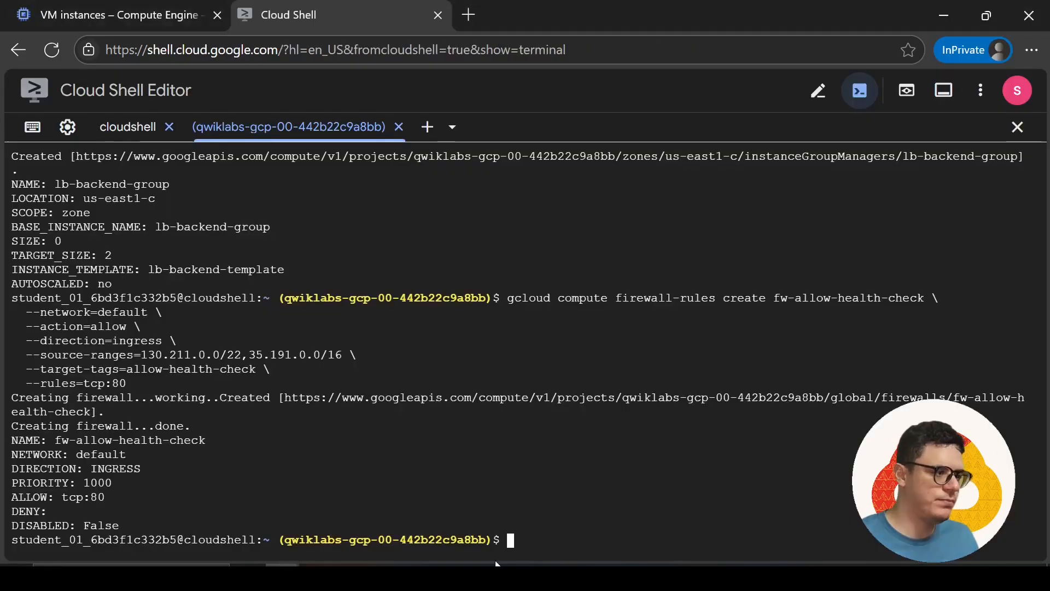
pyautogui.hotkey('ctrl', 'v')
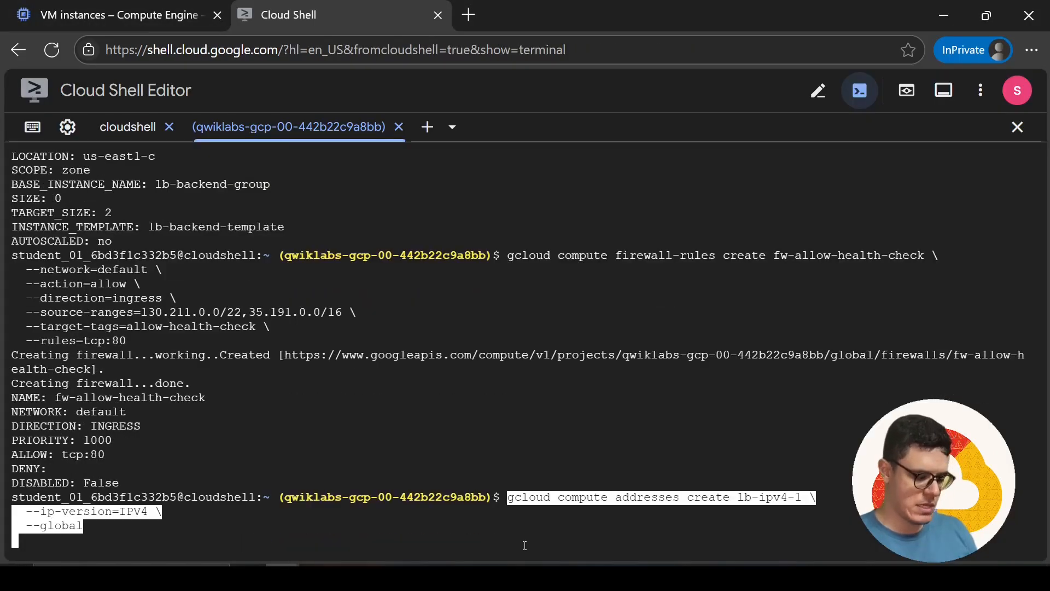
# Query the reserved address of lb-ipv4-1 in Cloud Shell with the document's describe command
pyautogui.hotkey('alt', 'Tab')
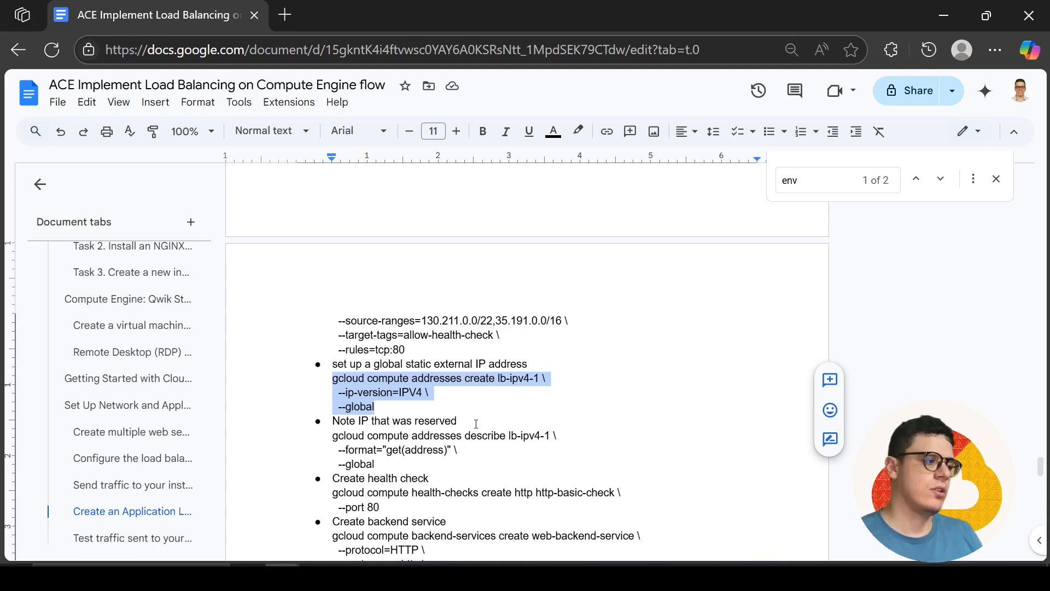
pyautogui.moveTo(376, 464); pyautogui.dragTo(331, 431)
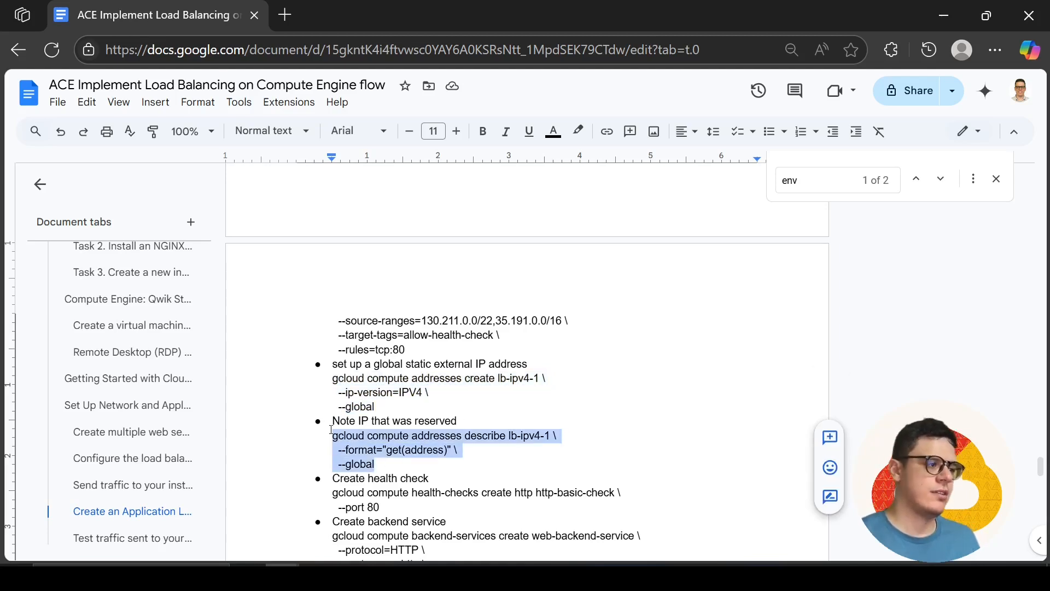
pyautogui.hotkey('alt', 'Tab')
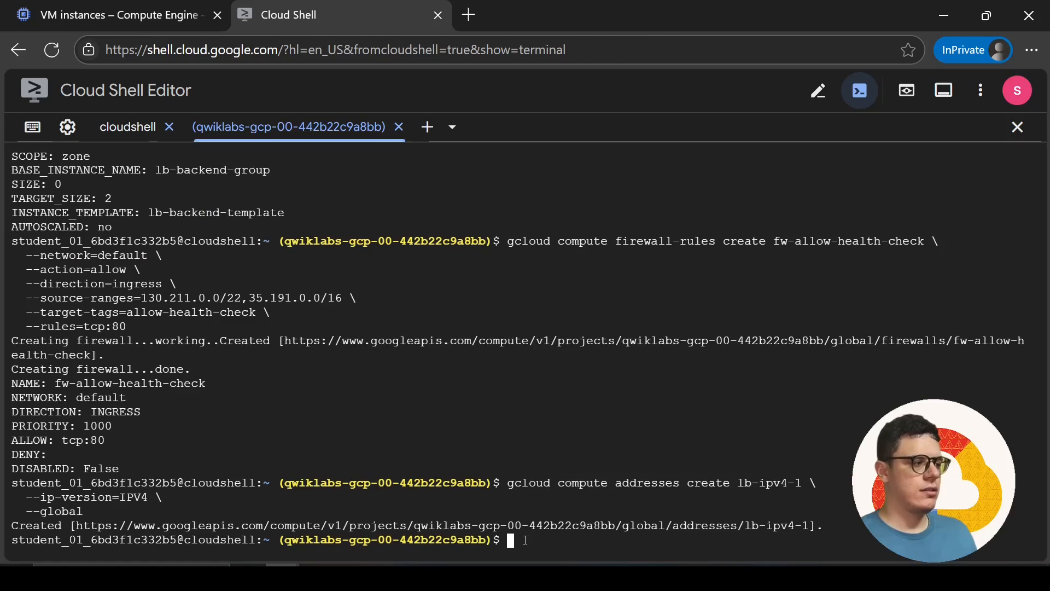
pyautogui.hotkey('ctrl', 'v')
pyautogui.press('Return')
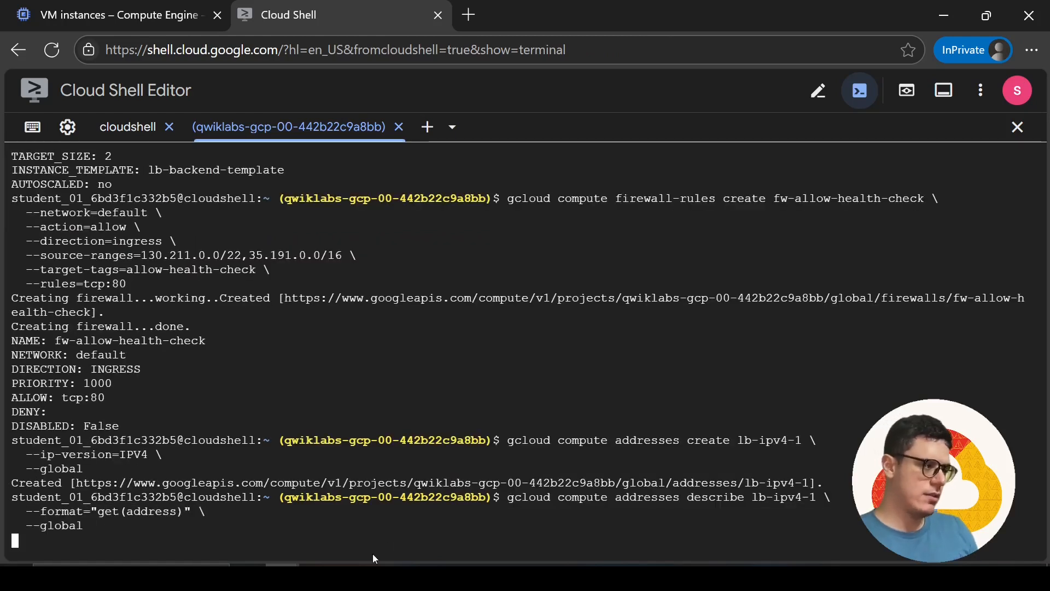
# Copy the reserved IP 35.201.88.114 from the Cloud Shell output and add it below the zone export line in Notepad
pyautogui.moveTo(119, 526); pyautogui.dragTo(12, 526)
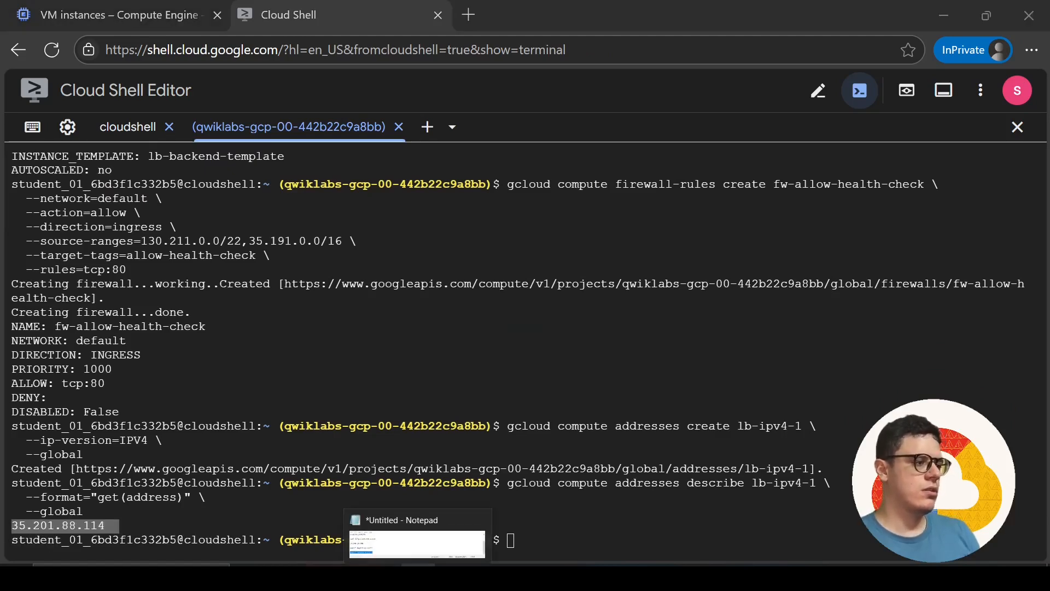
pyautogui.click(418, 576)
pyautogui.click(288, 193)
pyautogui.press('Return')
pyautogui.press('Return')
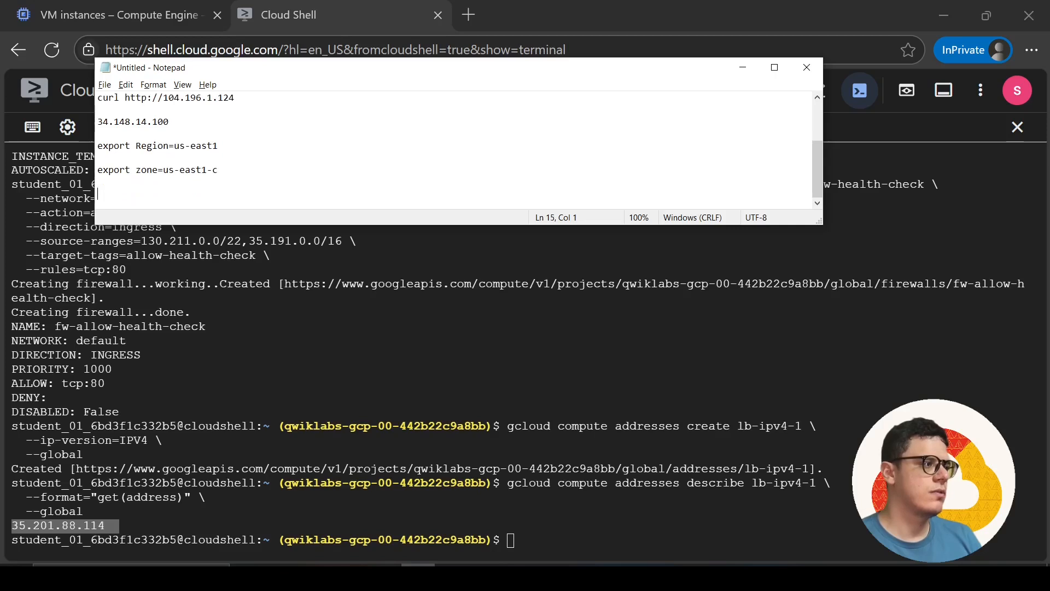
pyautogui.hotkey('ctrl', 'v')
# Return to the document and select the command that creates the HTTP health check http-basic-check on port 80
pyautogui.hotkey('alt', 'Tab')
pyautogui.hotkey('alt', 'Tab')
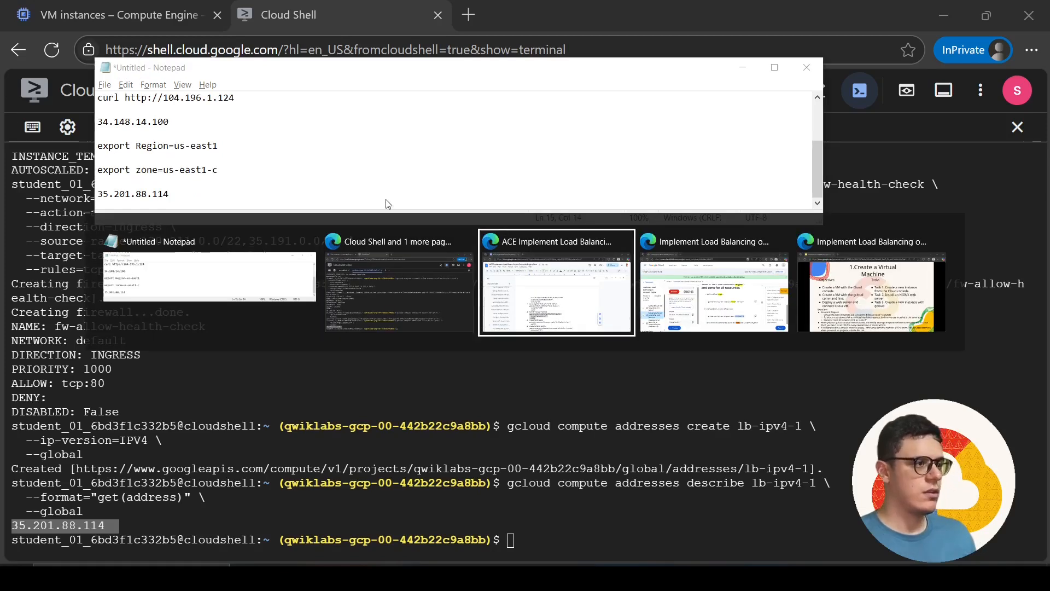
pyautogui.scroll(-2, 437, 445)
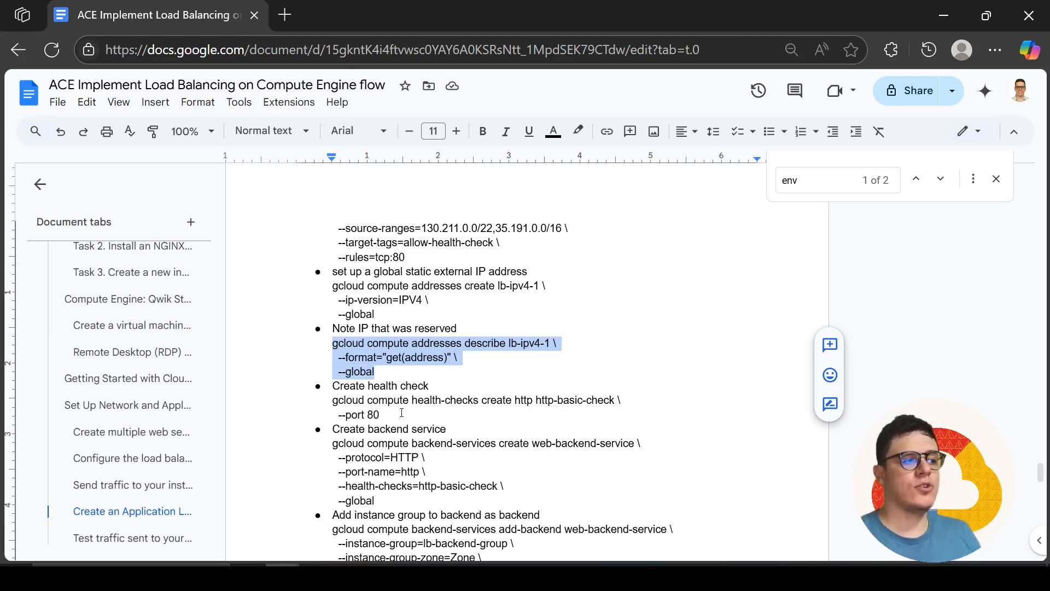
pyautogui.moveTo(387, 413); pyautogui.dragTo(329, 406)
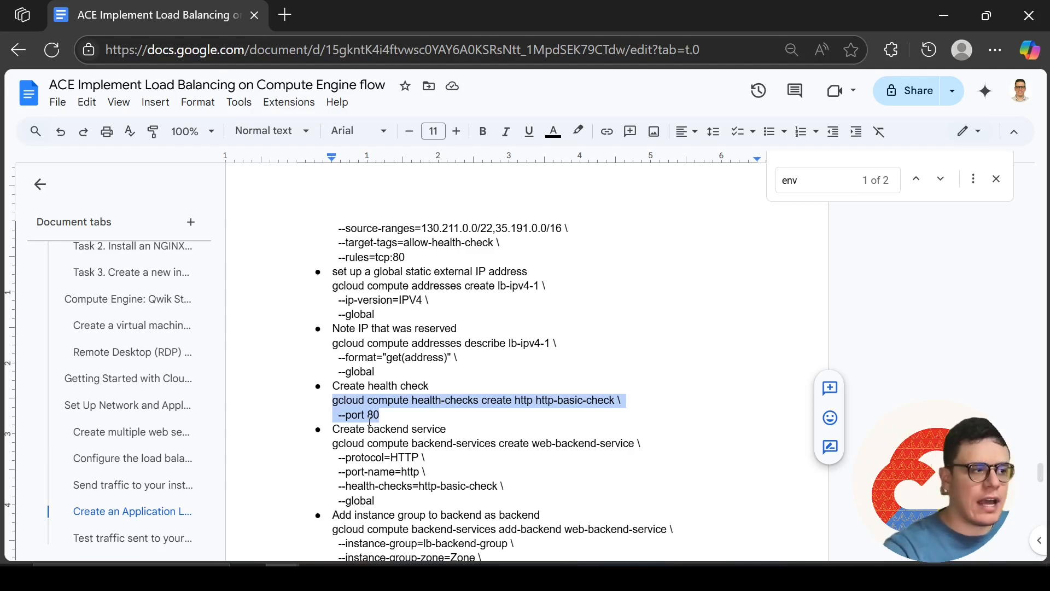
# Switch to the lab instructions and read the Application Load Balancer task, including the note on how a URL map routes requests to backends
pyautogui.hotkey('alt', 'Tab')
pyautogui.press('Tab')
pyautogui.hotkey('alt', 'Tab')
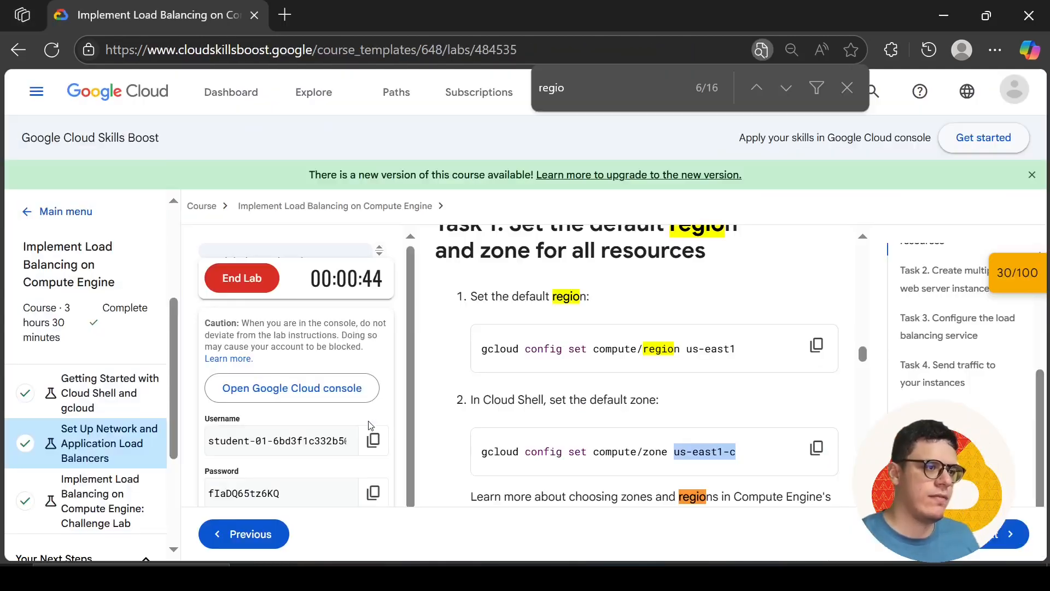
pyautogui.scroll(-5, 656, 383)
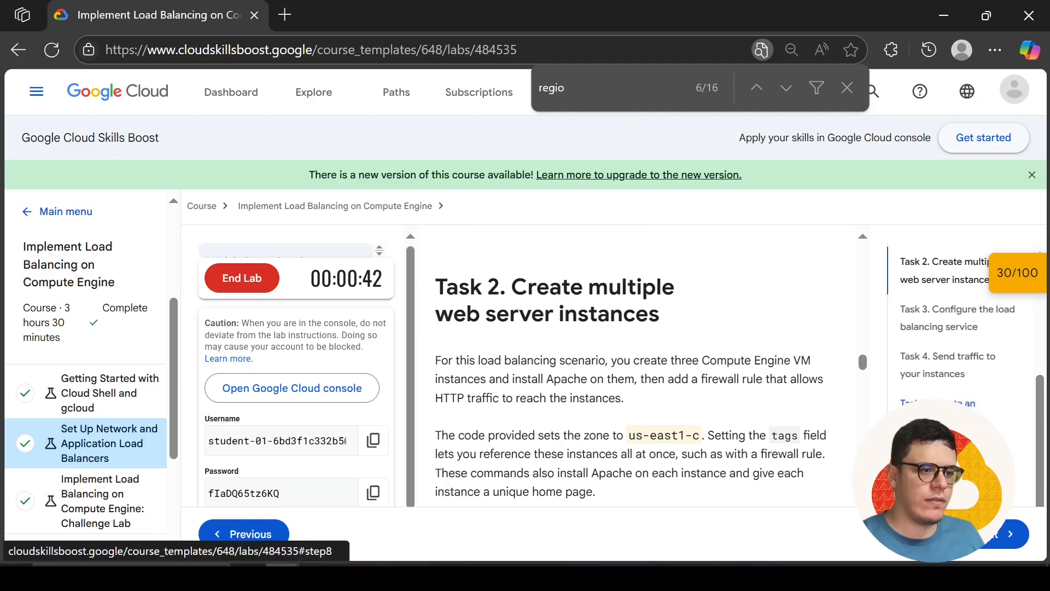
pyautogui.scroll(-10, 623, 397)
pyautogui.scroll(-15, 622, 398)
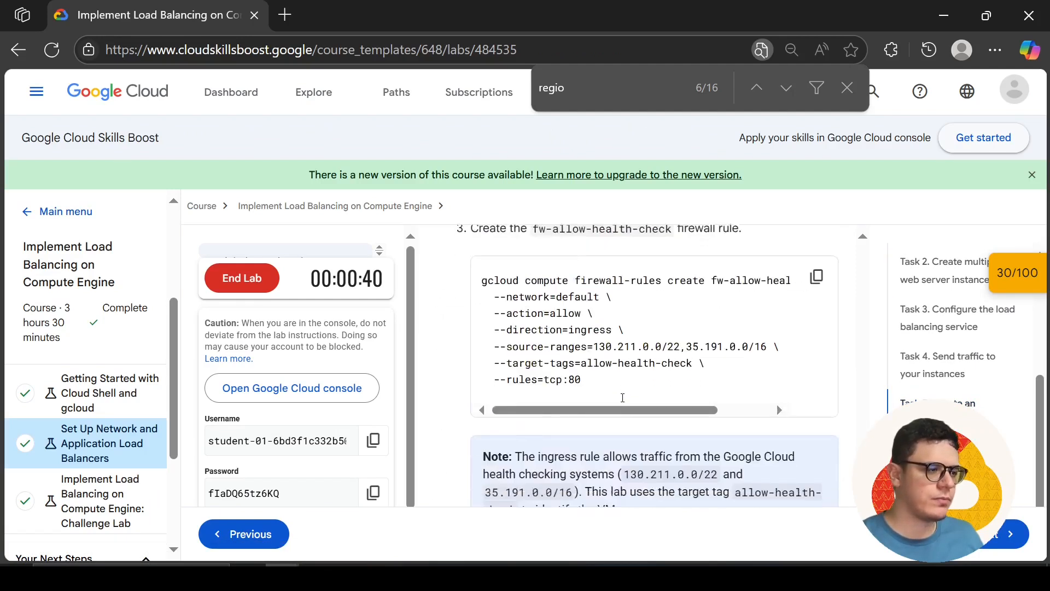
pyautogui.scroll(4, 622, 397)
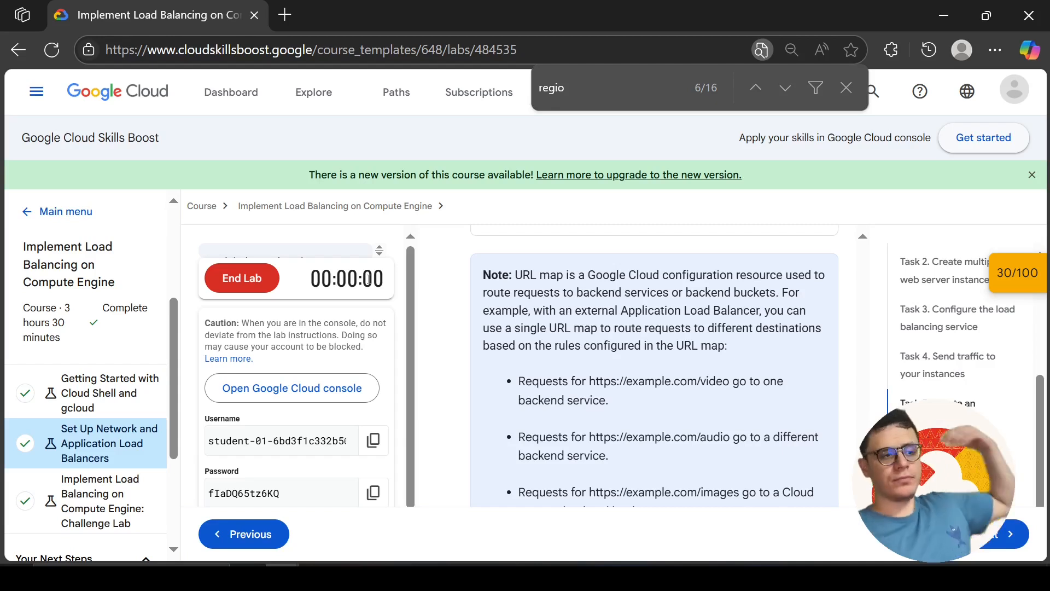
pyautogui.scroll(-2, 607, 433)
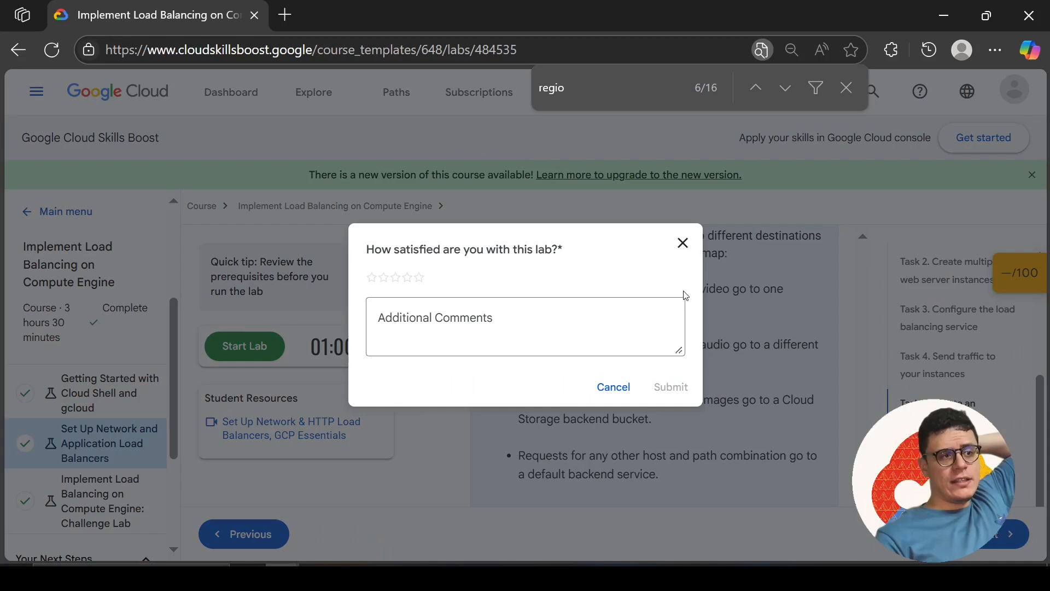
pyautogui.click(685, 243)
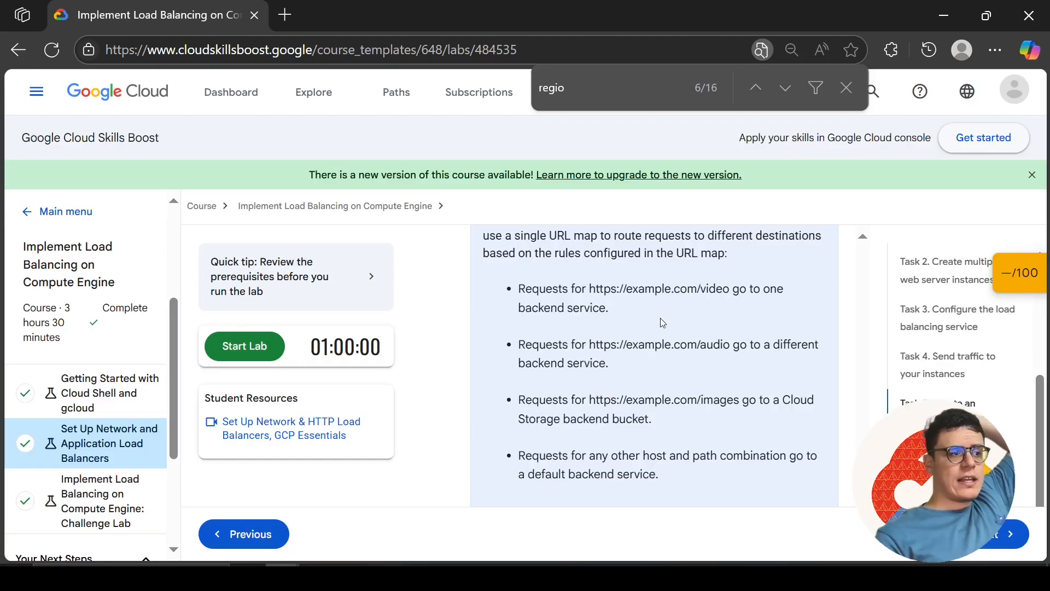
pyautogui.moveTo(593, 288); pyautogui.dragTo(698, 295)
pyautogui.click(704, 290)
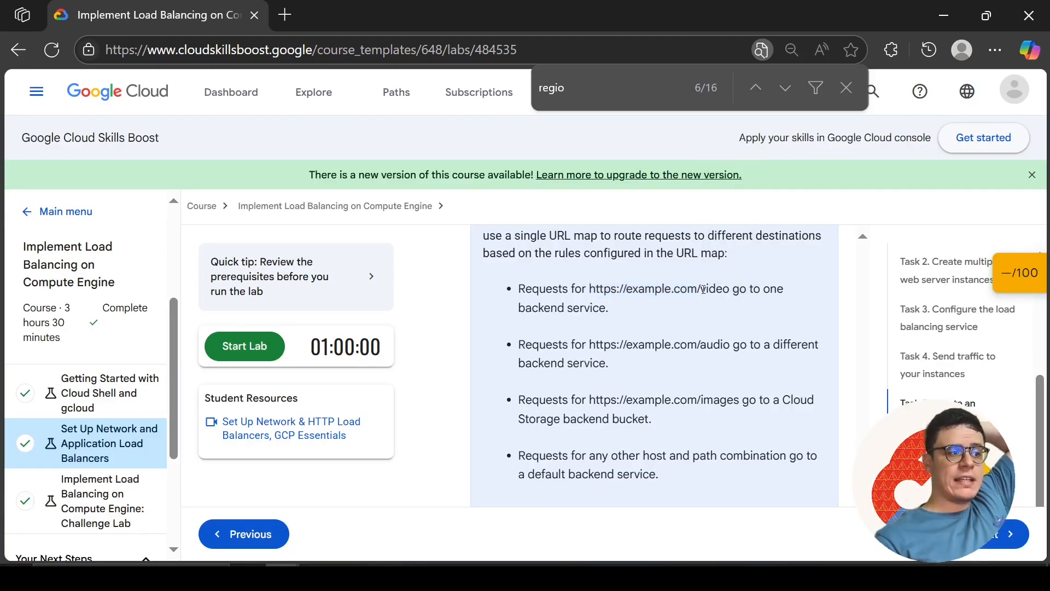
pyautogui.moveTo(609, 309); pyautogui.dragTo(519, 312)
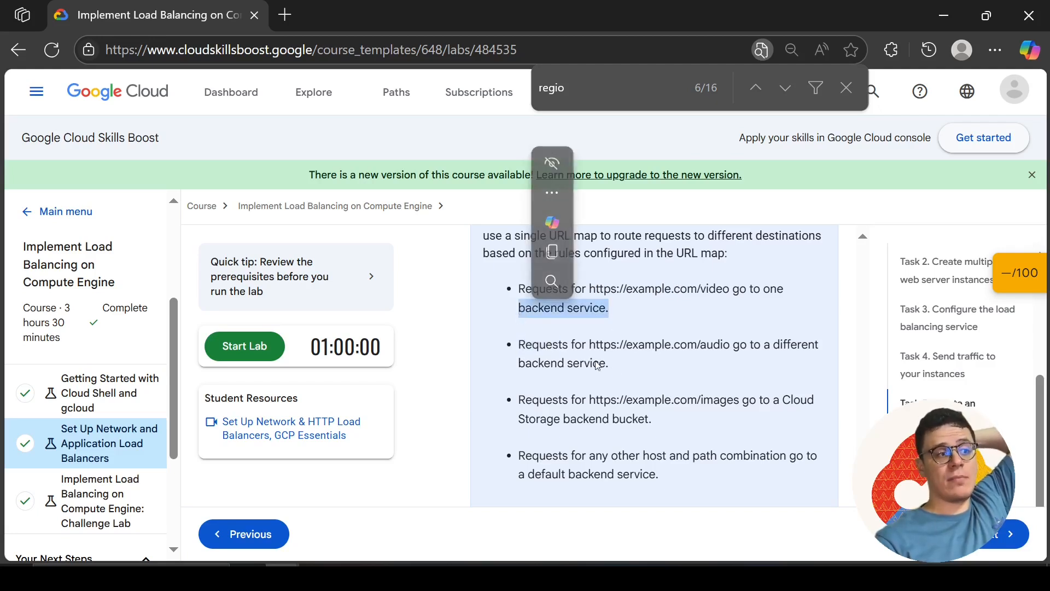
pyautogui.click(716, 349)
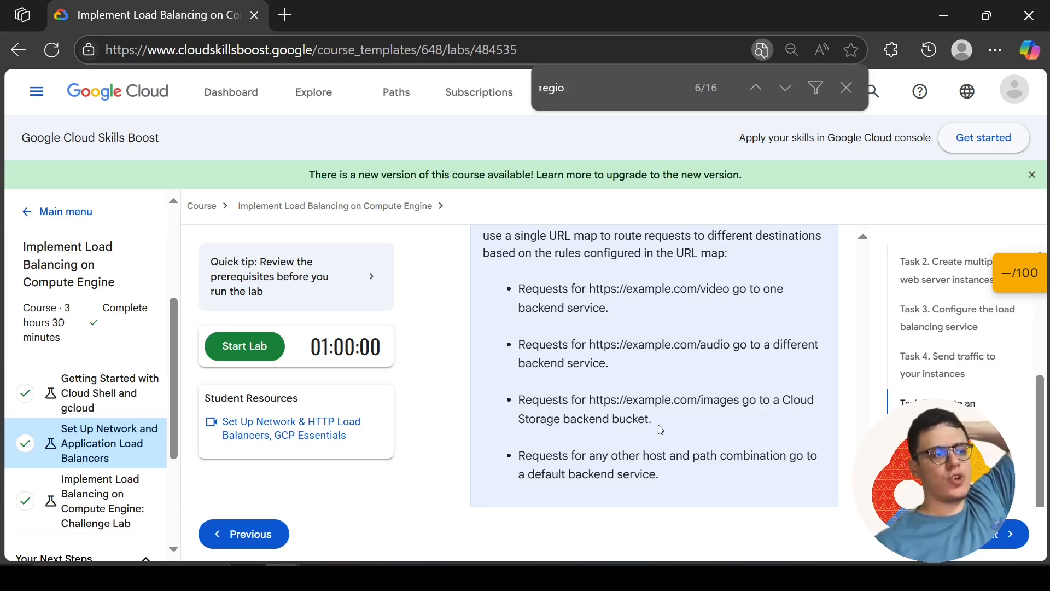
# Start the Set Up Network and Application Load Balancers lab again and open its Google Cloud console in an InPrivate window
pyautogui.click(238, 344)
pyautogui.click(476, 351)
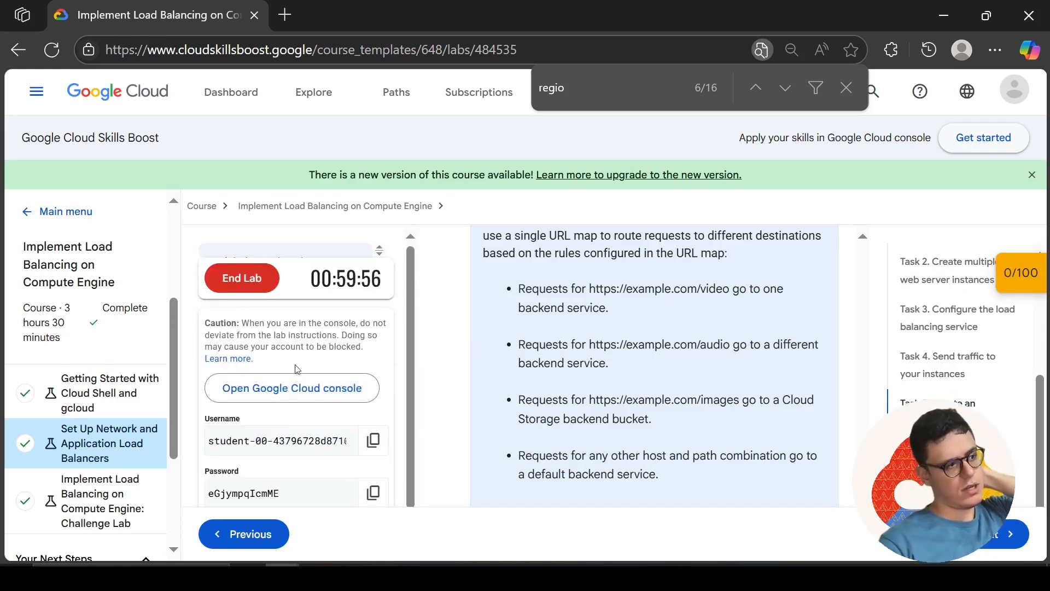
pyautogui.rightClick(331, 394)
pyautogui.click(398, 188)
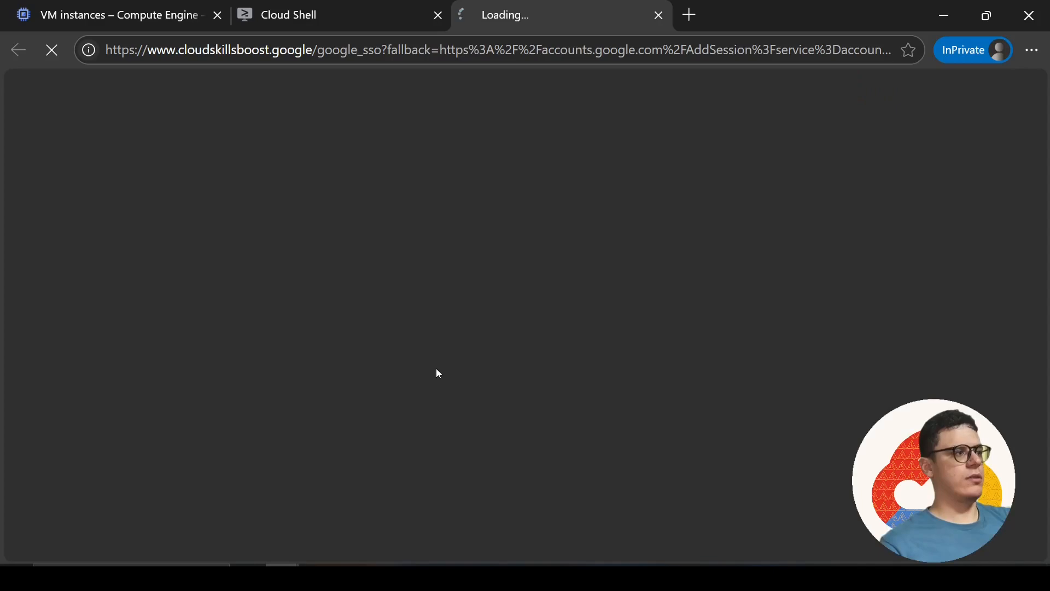
# Close the browser tabs left from the expired lab session and complete the new lab account's sign-in to the Google Cloud console
pyautogui.click(224, 15)
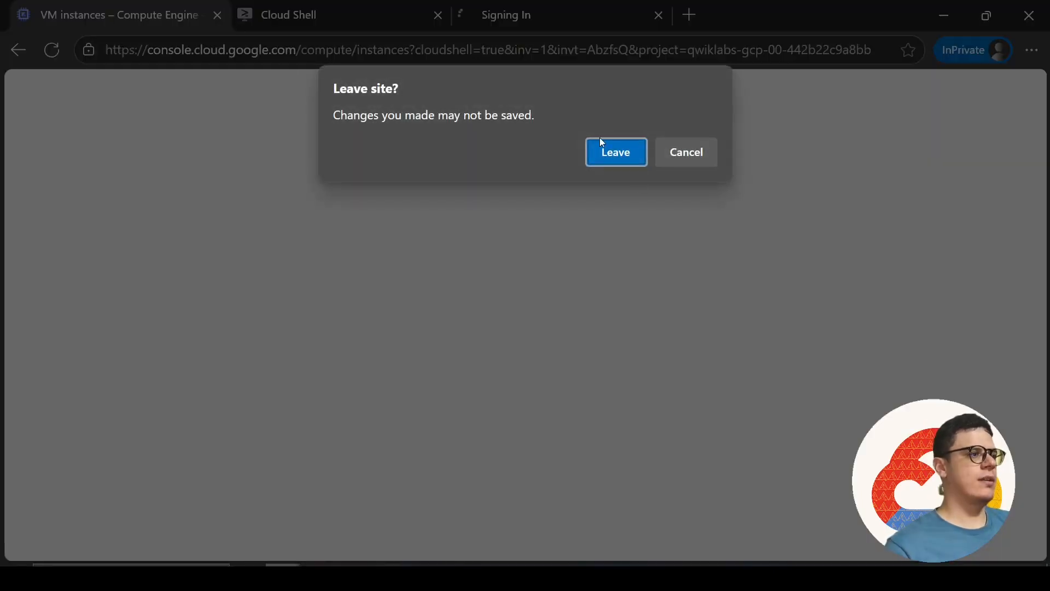
pyautogui.click(606, 140)
pyautogui.click(218, 15)
pyautogui.click(616, 152)
pyautogui.scroll(-4, 497, 381)
pyautogui.click(504, 388)
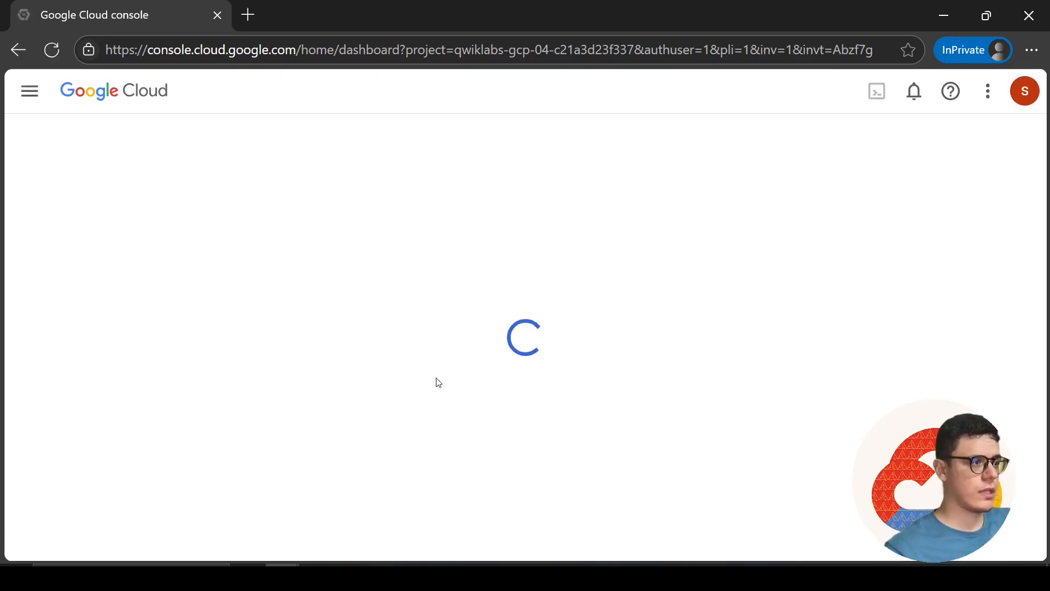
# Agree to the Google Cloud Platform Terms of Service for the new lab account and activate Cloud Shell
pyautogui.scroll(-4, 424, 332)
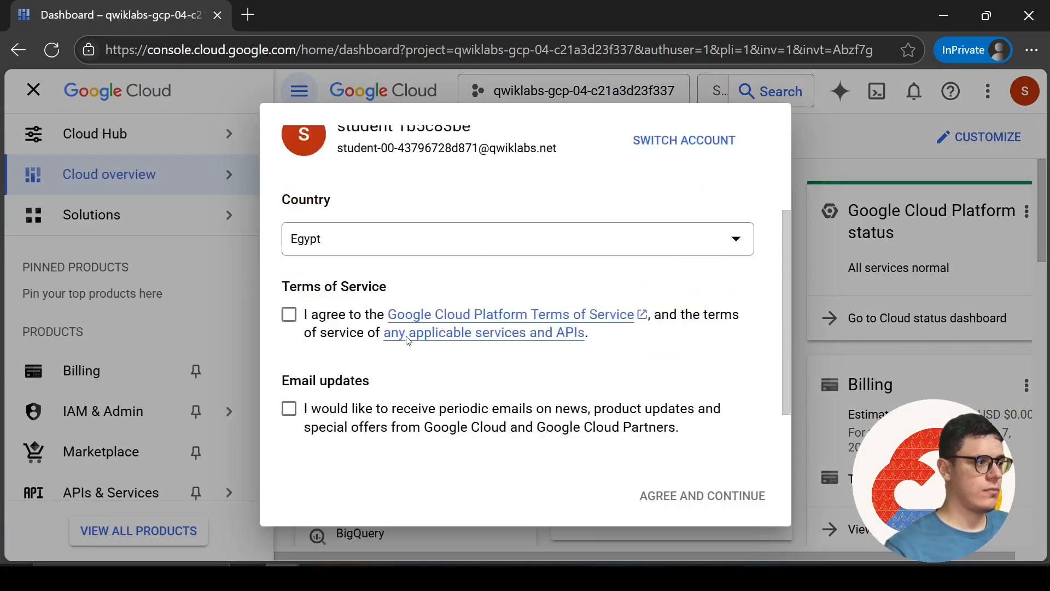
pyautogui.click(288, 297)
pyautogui.click(735, 512)
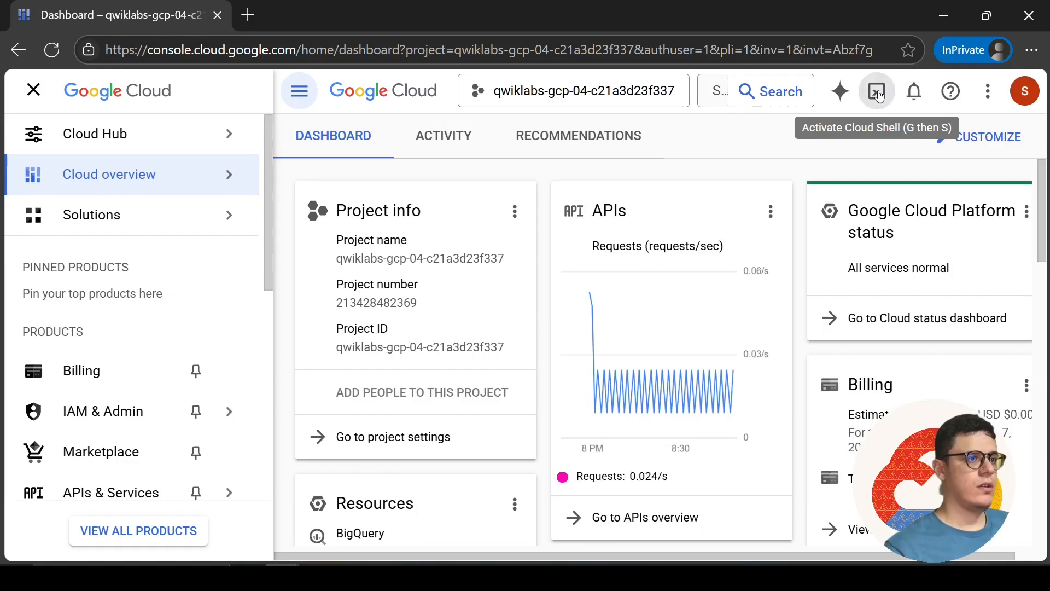
pyautogui.click(877, 92)
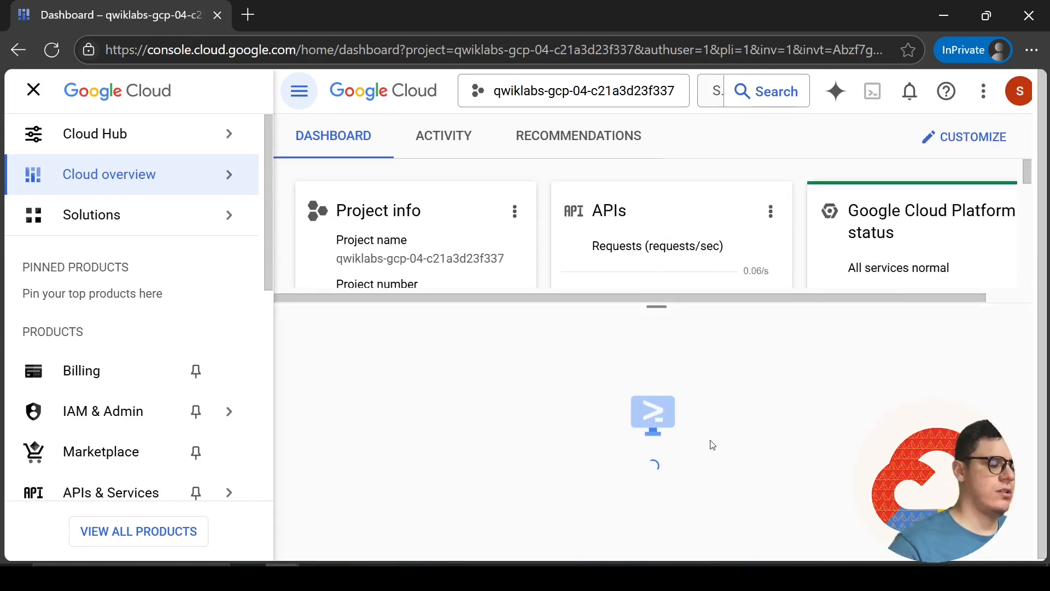
pyautogui.click(913, 513)
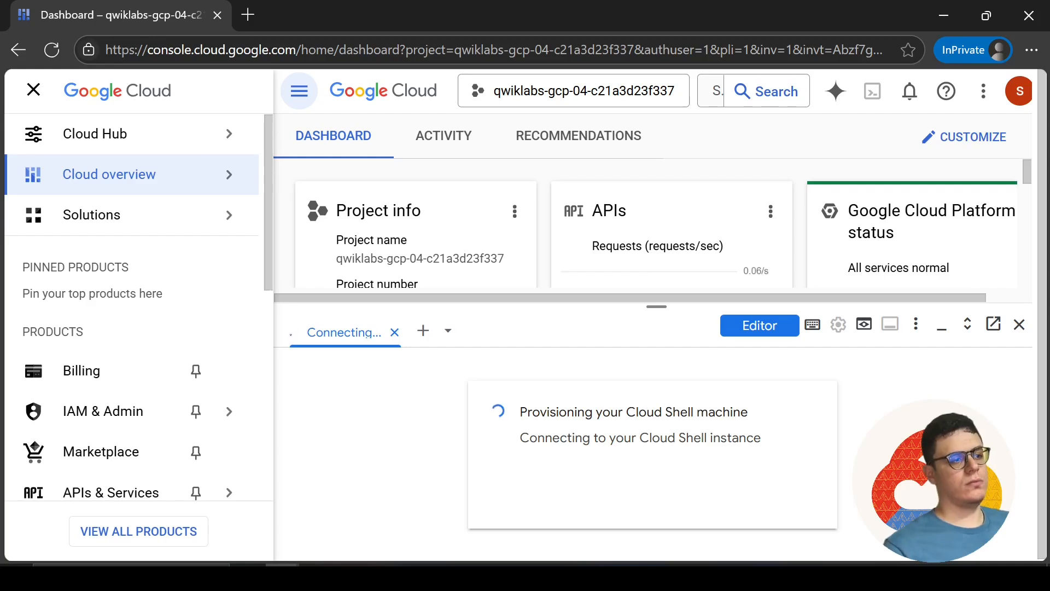
pyautogui.click(823, 499)
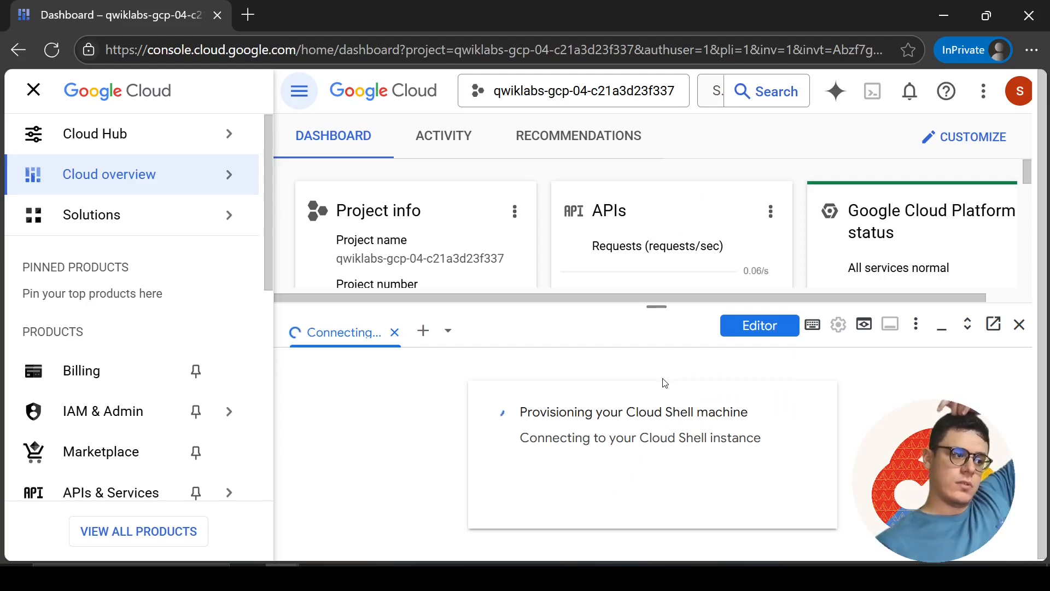
# Switch to the Google Docs document and locate the --region=$Region option in the command that creates the instance template
pyautogui.hotkey('alt', 'Tab')
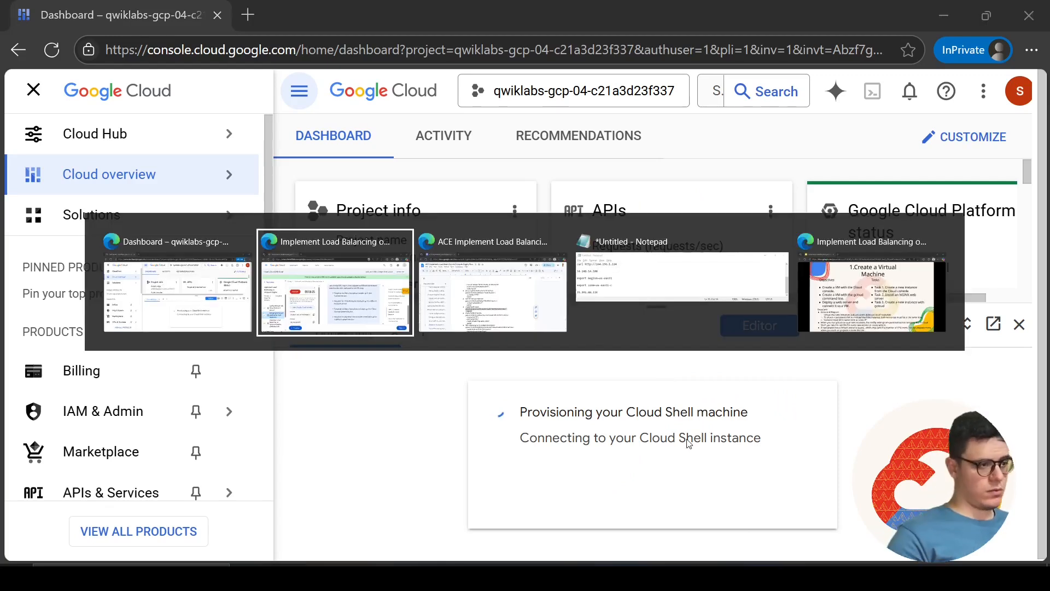
pyautogui.hotkey('alt', 'Tab')
pyautogui.scroll(10, 458, 438)
pyautogui.scroll(-5, 458, 438)
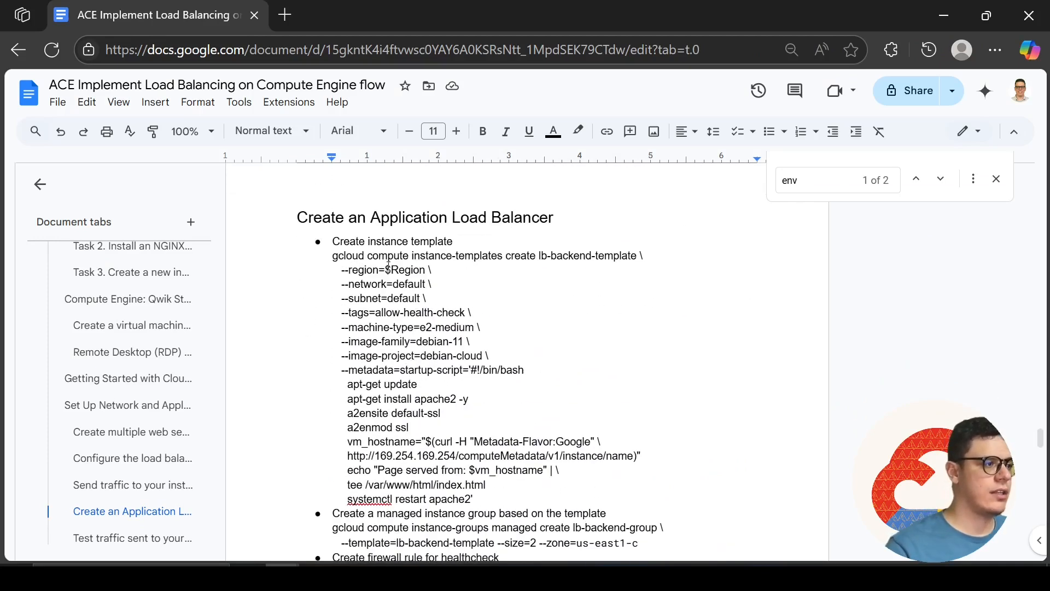
pyautogui.click(406, 271)
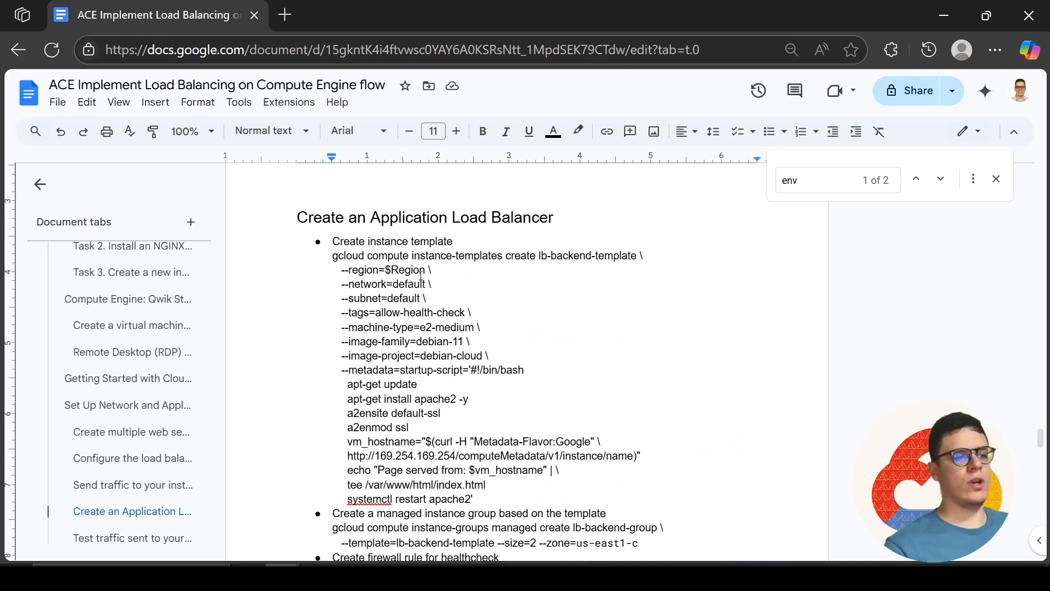
# Search the lab instructions for "regio" and copy us-west1 from the command that sets the default region
pyautogui.hotkey('alt', 'Tab')
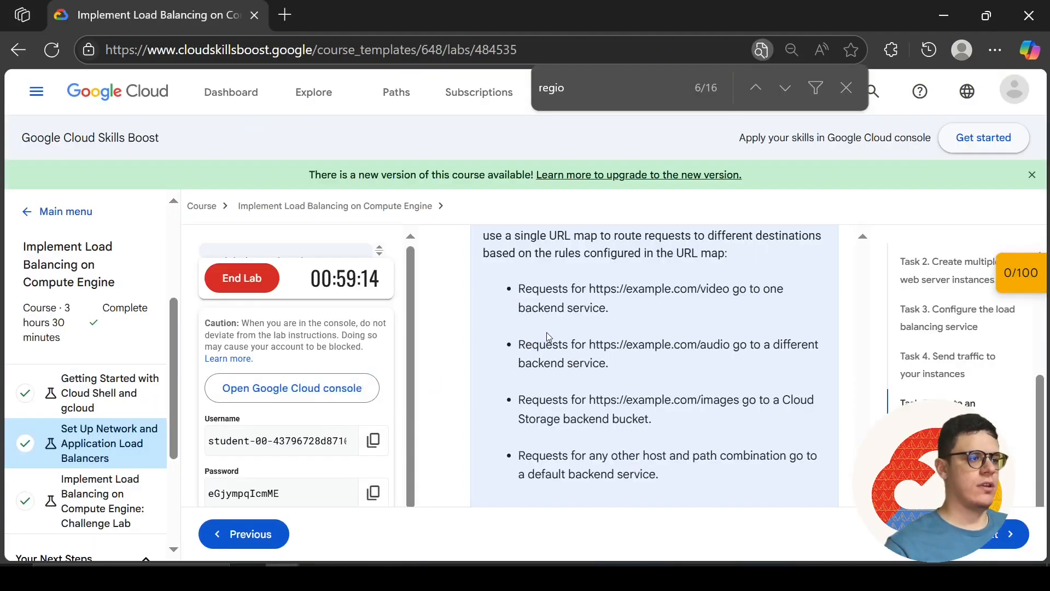
pyautogui.click(616, 96)
pyautogui.press('Return')
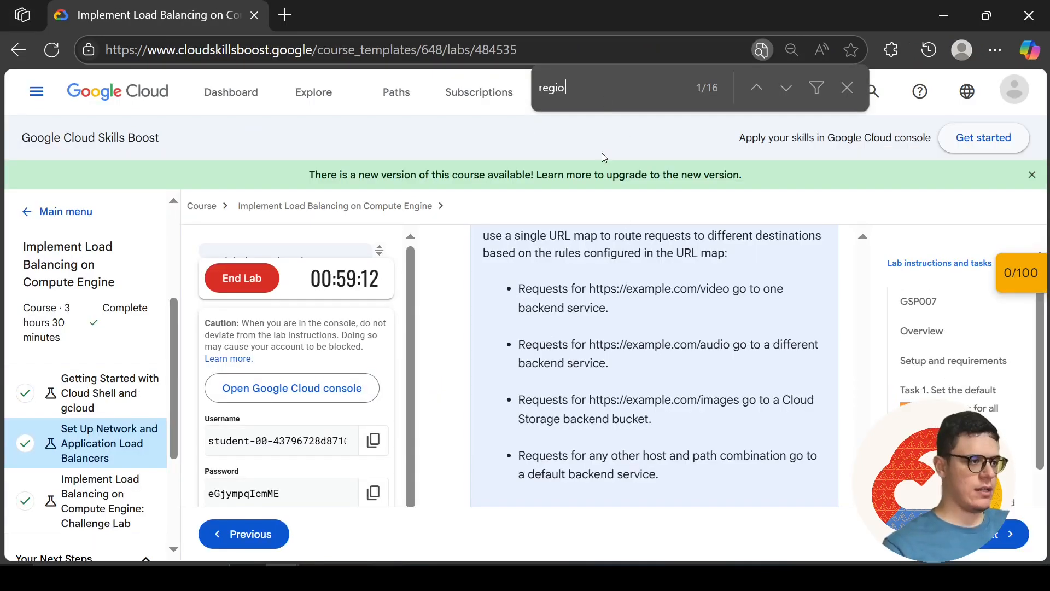
pyautogui.click(786, 88)
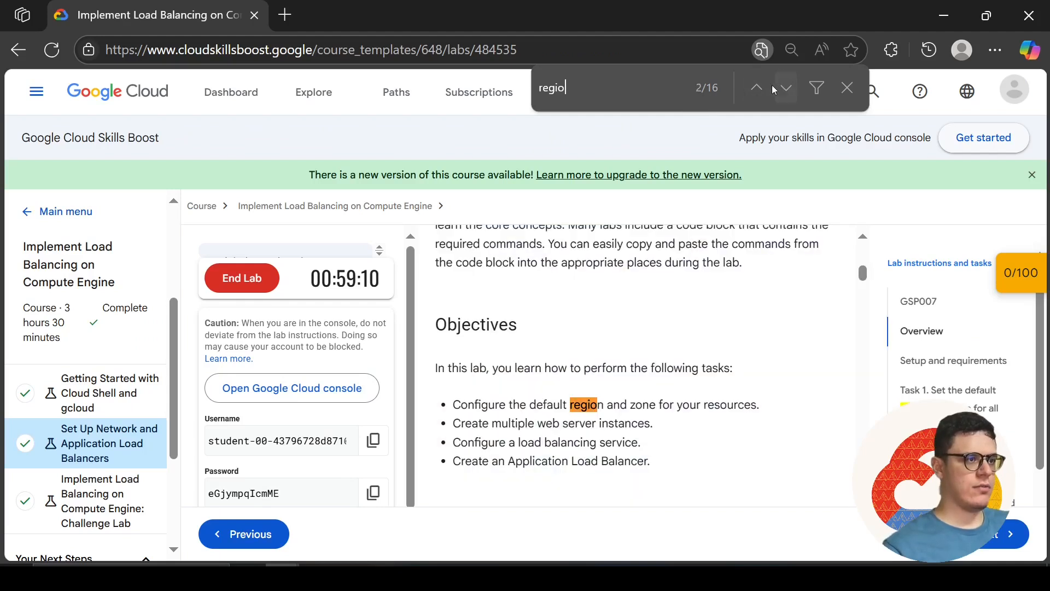
pyautogui.click(760, 93)
pyautogui.click(786, 95)
pyautogui.click(786, 95)
pyautogui.click(788, 97)
pyautogui.click(786, 89)
pyautogui.click(786, 89)
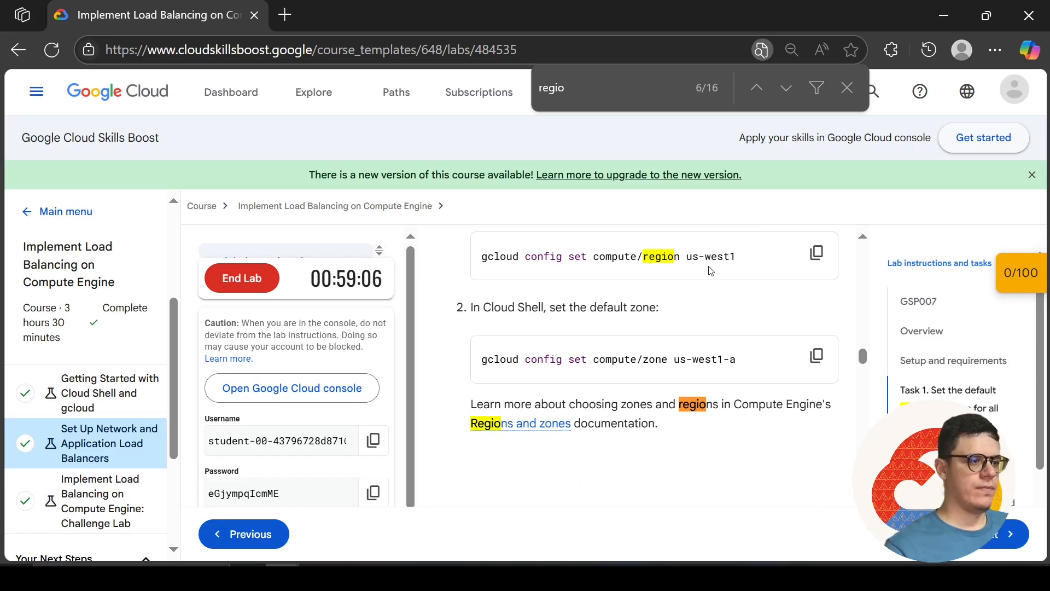
pyautogui.moveTo(746, 259); pyautogui.dragTo(684, 258)
pyautogui.hotkey('ctrl', 'c')
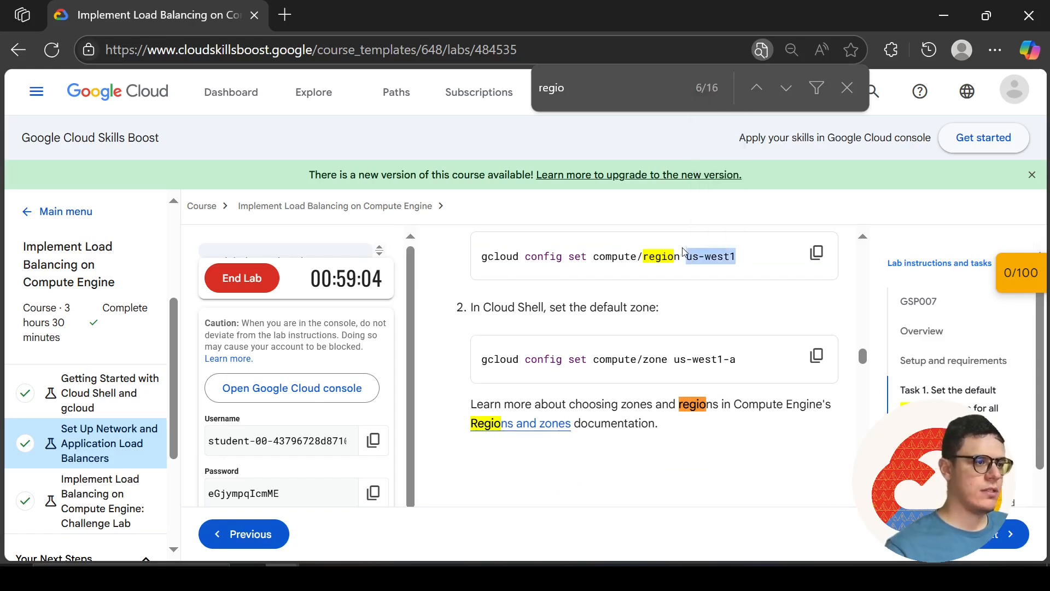
# Replace $Region with us-west1 in the document's instance template command, keeping the trailing backslash on the same line
pyautogui.hotkey('alt', 'Tab')
pyautogui.moveTo(425, 269); pyautogui.dragTo(387, 270)
pyautogui.hotkey('ctrl', 'v')
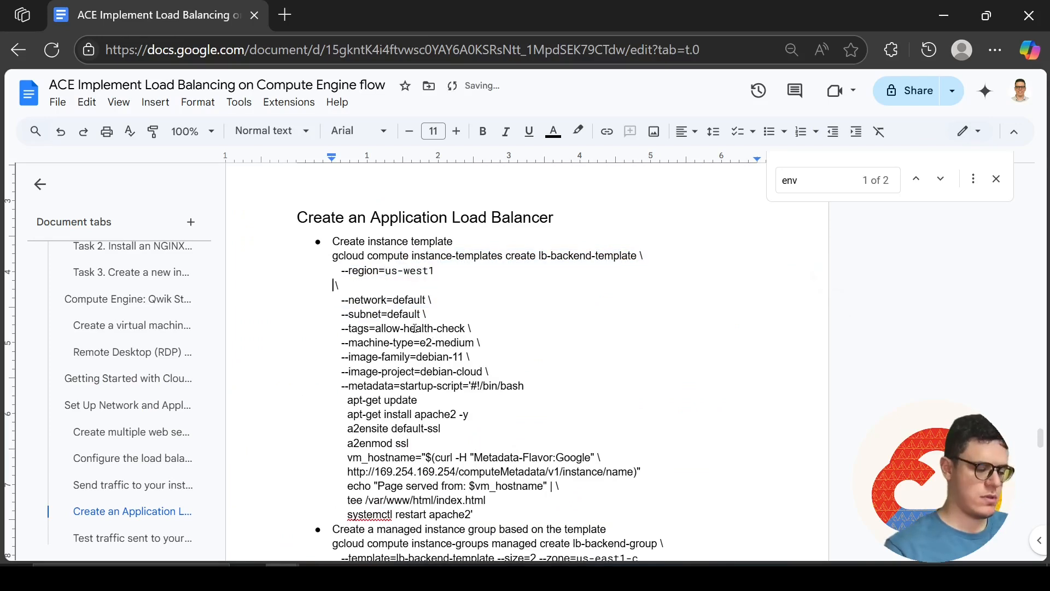
pyautogui.press('BackSpace')
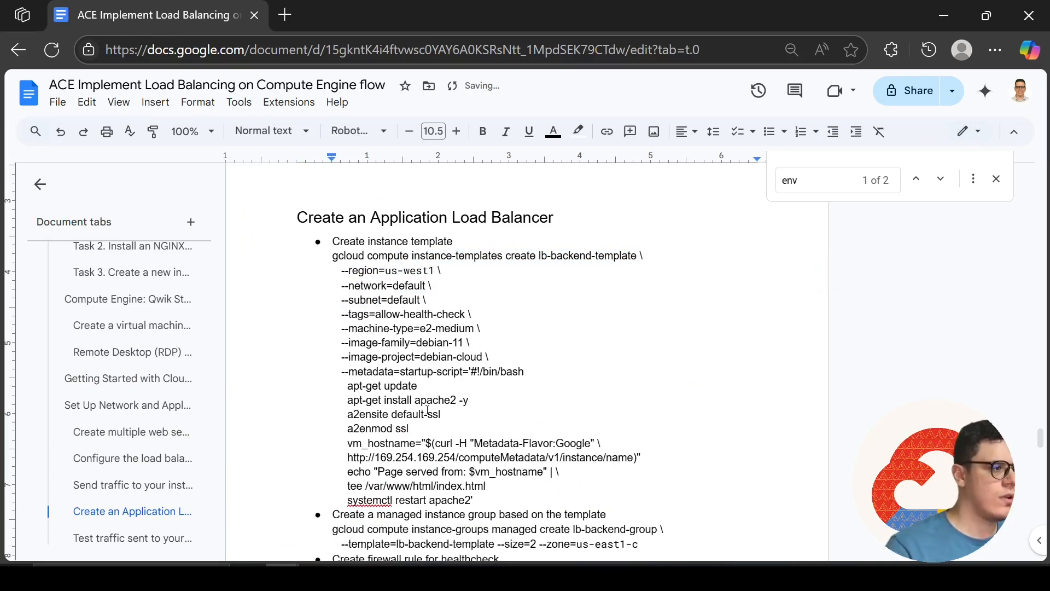
# Copy the lb-backend-template creation command from the document and run it in Cloud Shell to create the instance template
pyautogui.moveTo(487, 498); pyautogui.dragTo(332, 256)
pyautogui.hotkey('alt', 'Tab')
pyautogui.hotkey('alt', 'Tab')
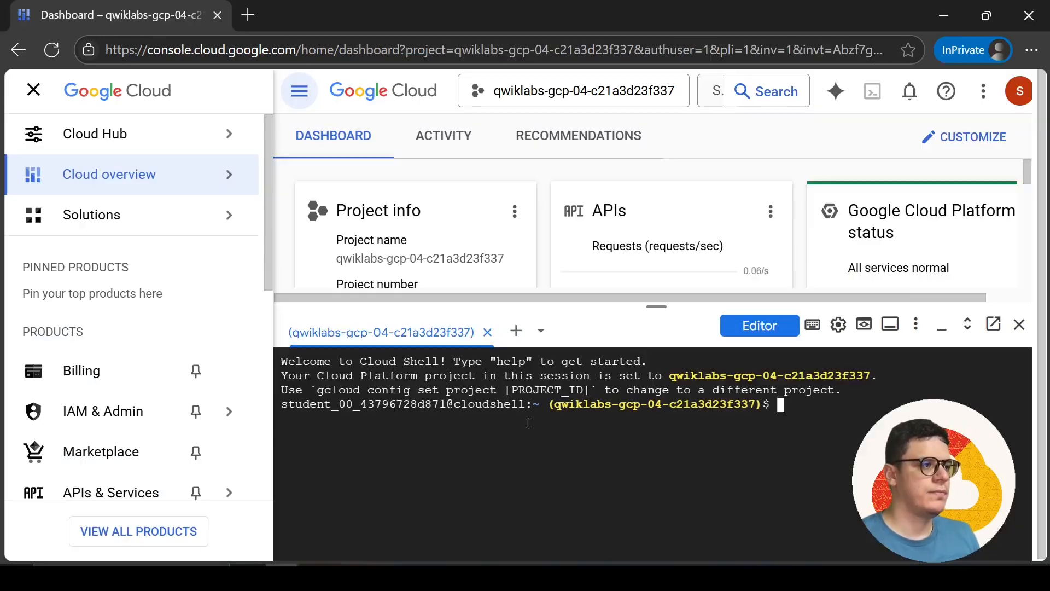
pyautogui.hotkey('ctrl', 'v')
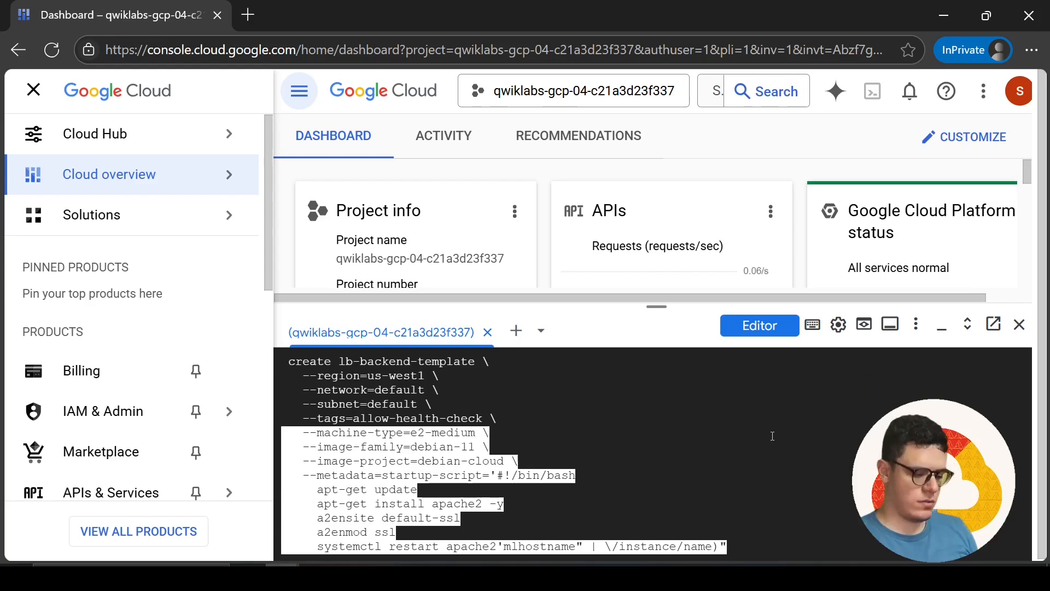
pyautogui.press('Return')
# Try to create the managed instance group lb-backend-group in Cloud Shell from lb-backend-template, with size 2 and zone us-east1-c
pyautogui.hotkey('alt', 'Tab')
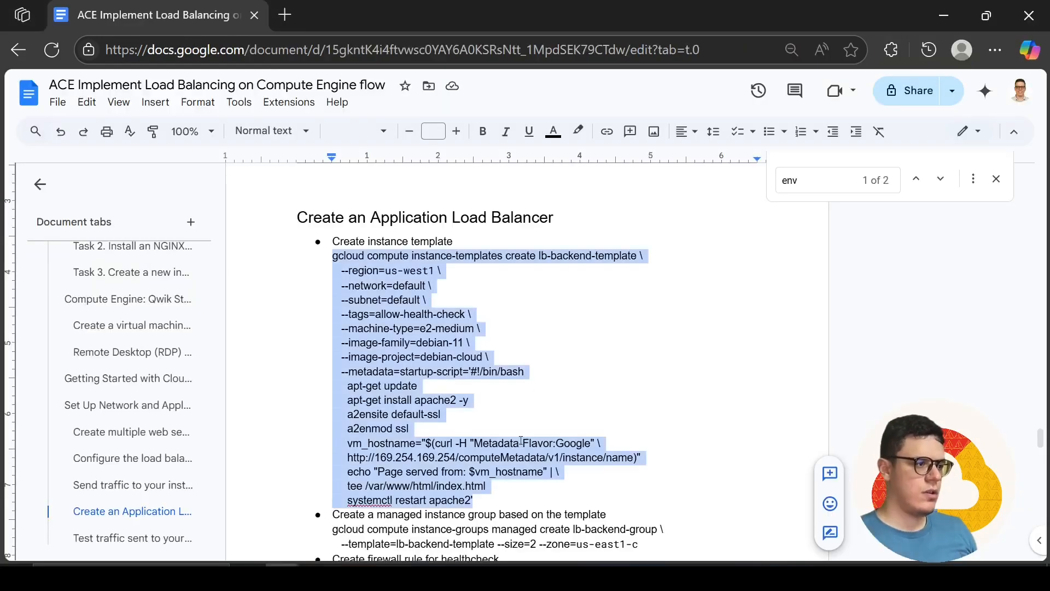
pyautogui.scroll(-2, 521, 440)
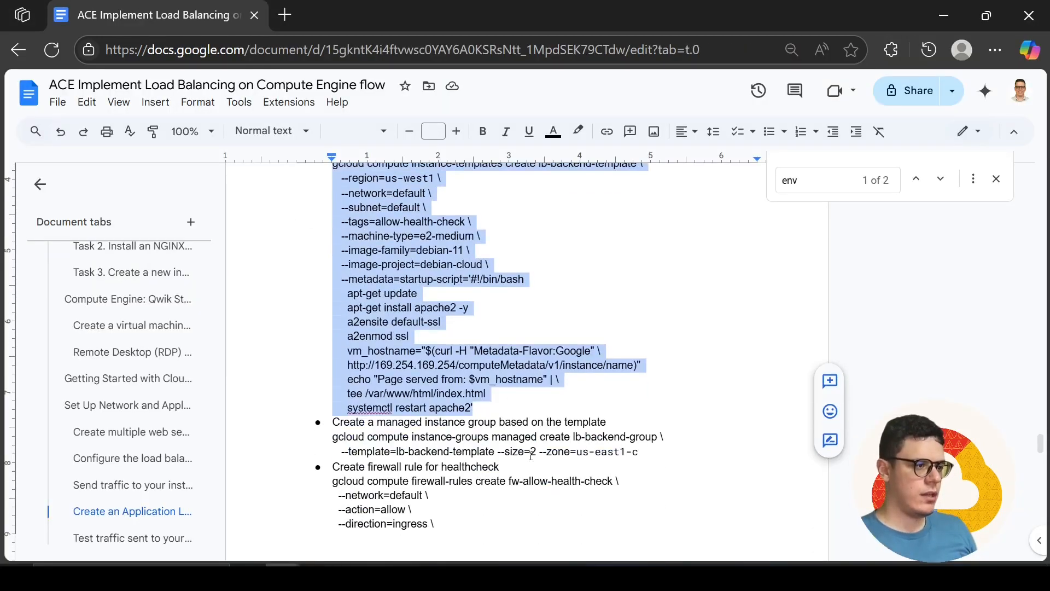
pyautogui.click(651, 461)
pyautogui.moveTo(657, 456); pyautogui.dragTo(332, 436)
pyautogui.hotkey('alt', 'Tab')
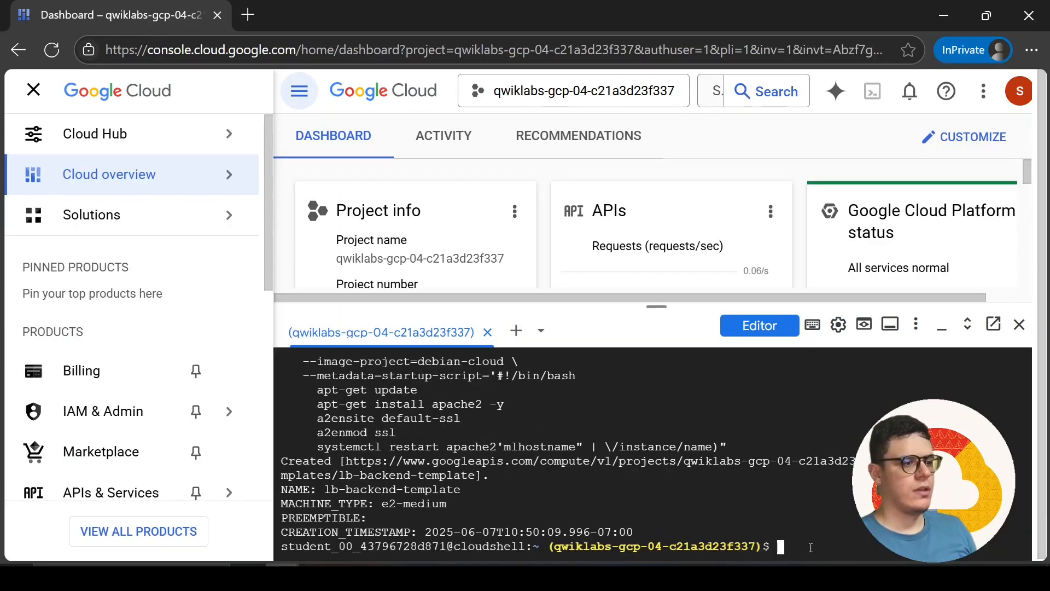
pyautogui.write('gcloud compute instance-groups managed create lb-backend-group \\    --template=lb-backend-template --size=2 --zone=us-east1-c')
pyautogui.press('Return')
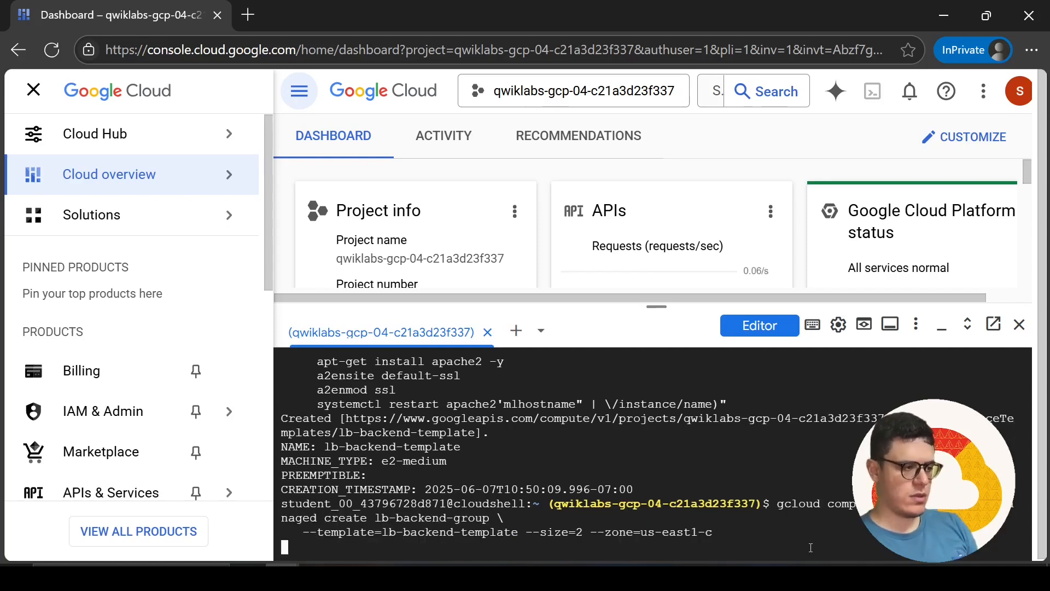
# Copy the fw-allow-health-check firewall rule command from the document and check the output of the instance group command in Cloud Shell
pyautogui.hotkey('alt', 'Tab')
pyautogui.scroll(-3, 518, 410)
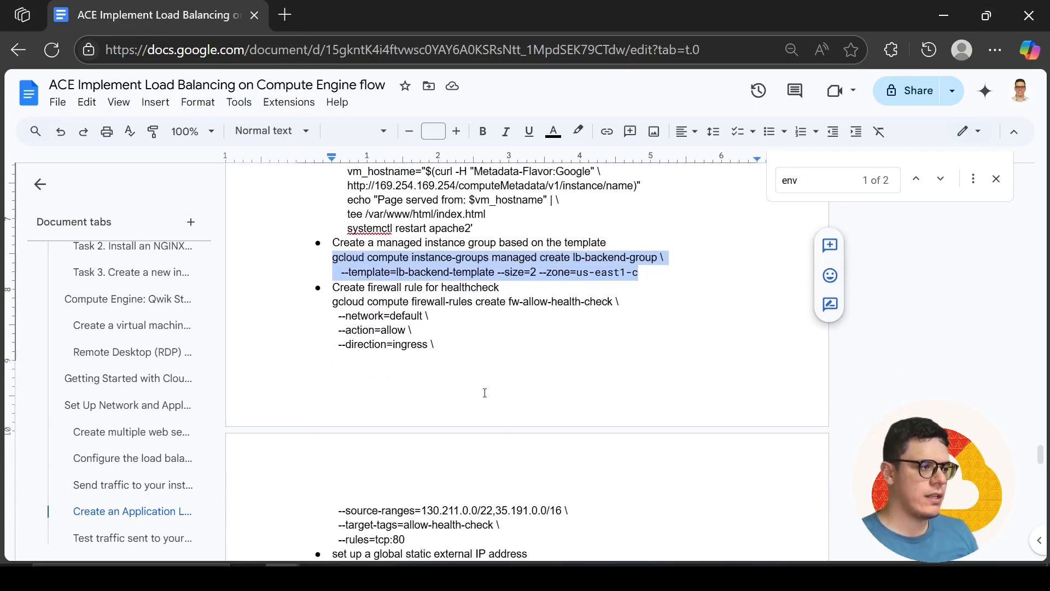
pyautogui.moveTo(455, 529); pyautogui.dragTo(333, 301)
pyautogui.hotkey('ctrl', 'c')
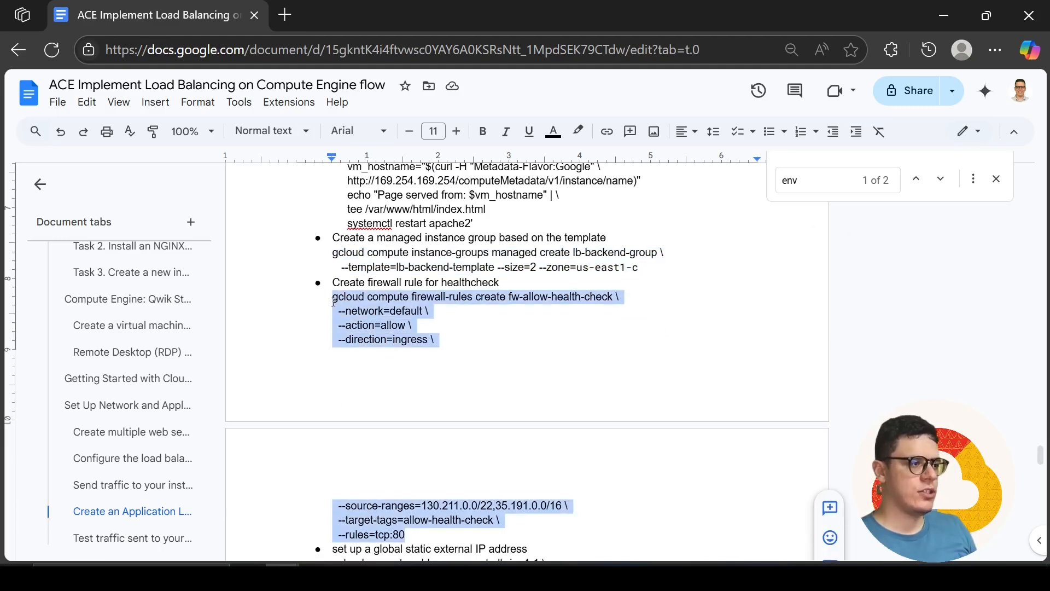
pyautogui.hotkey('alt', 'Tab')
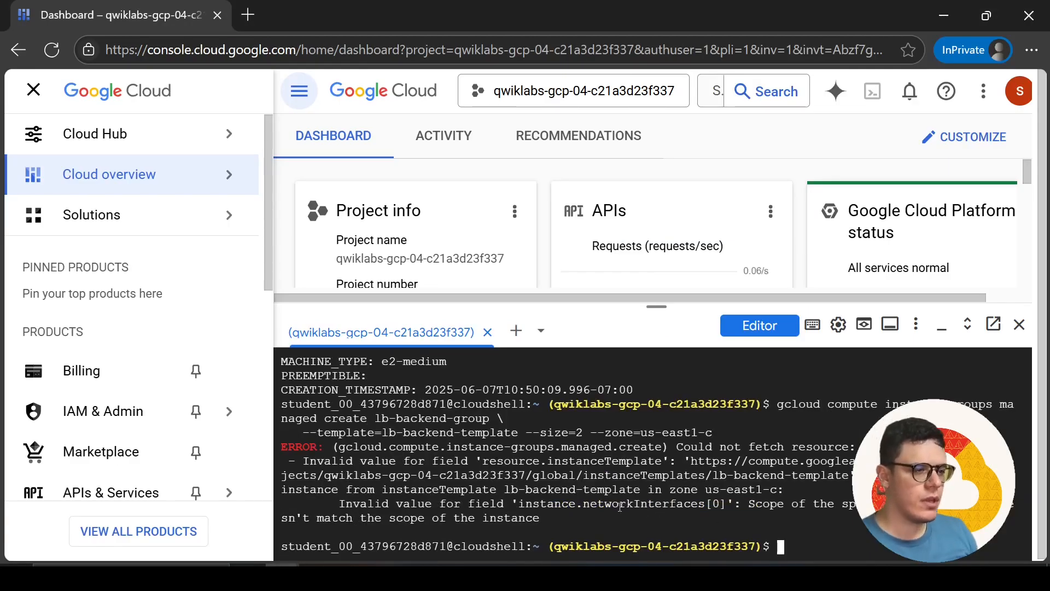
pyautogui.hotkey('alt', 'Tab')
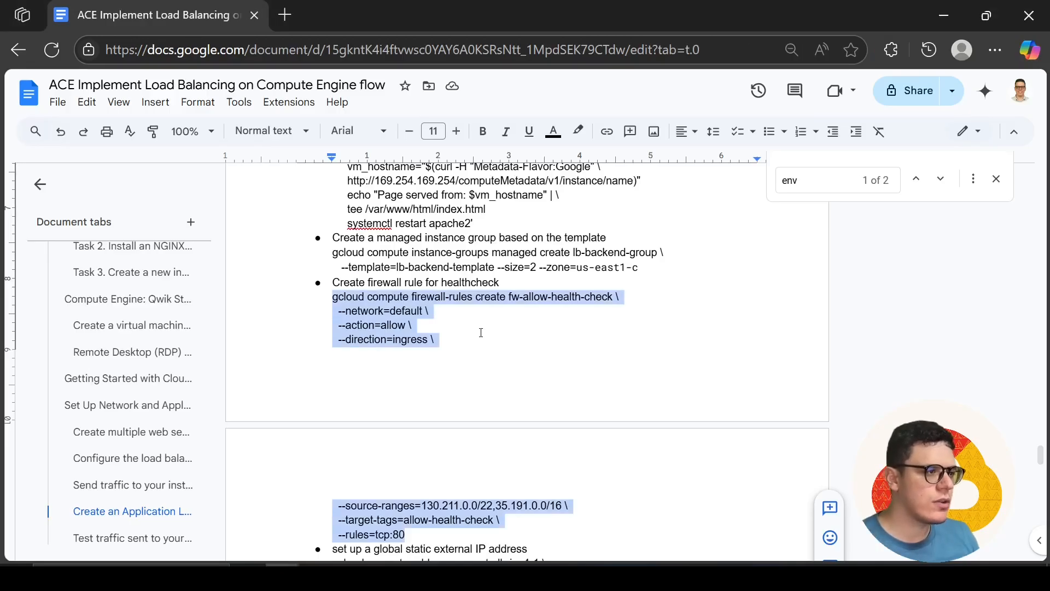
pyautogui.hotkey('alt', 'Tab')
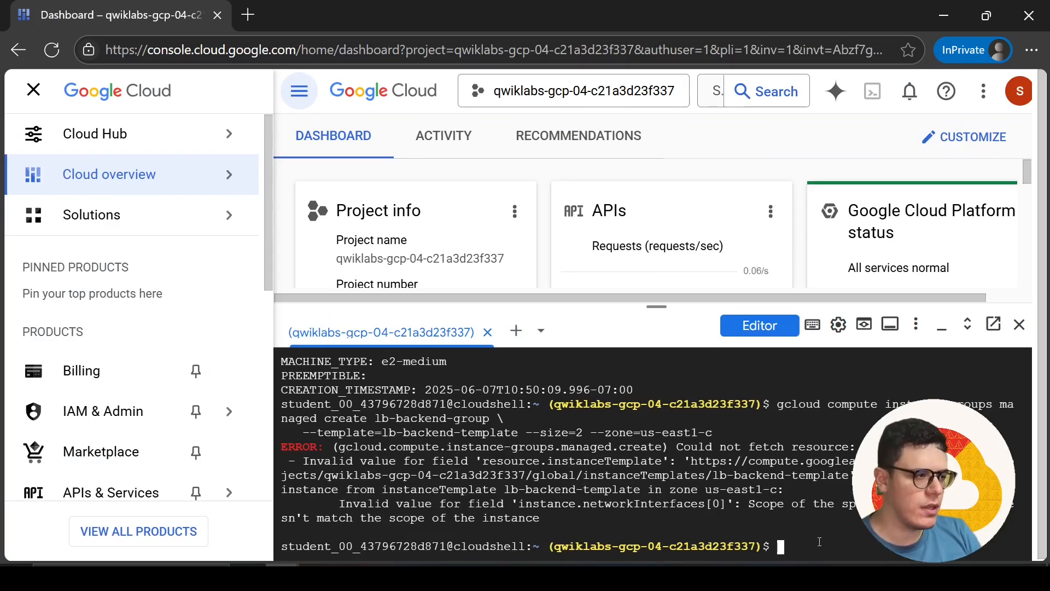
# Recall the earlier lb-backend-template and lb-backend-group commands in Cloud Shell and compare their region and zone with the document
pyautogui.hotkey('ctrl', 'v')
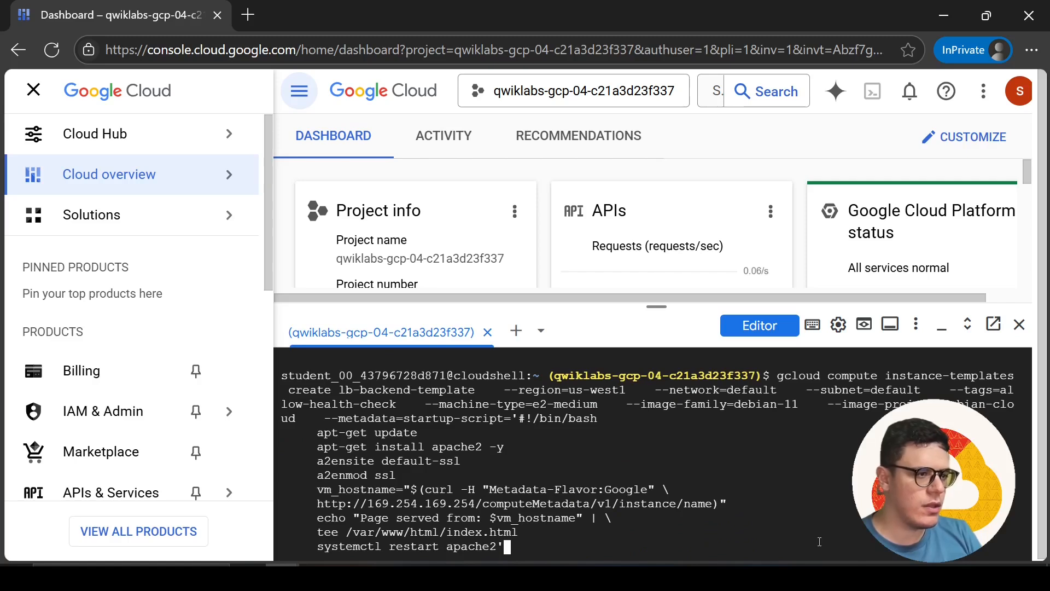
pyautogui.press('Up')
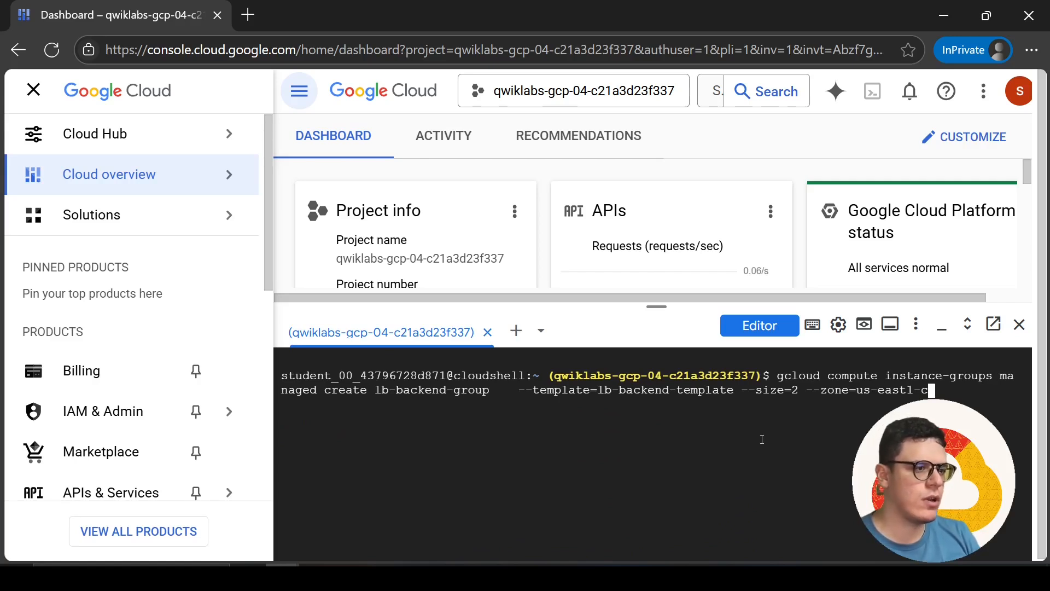
pyautogui.hotkey('alt', 'Tab')
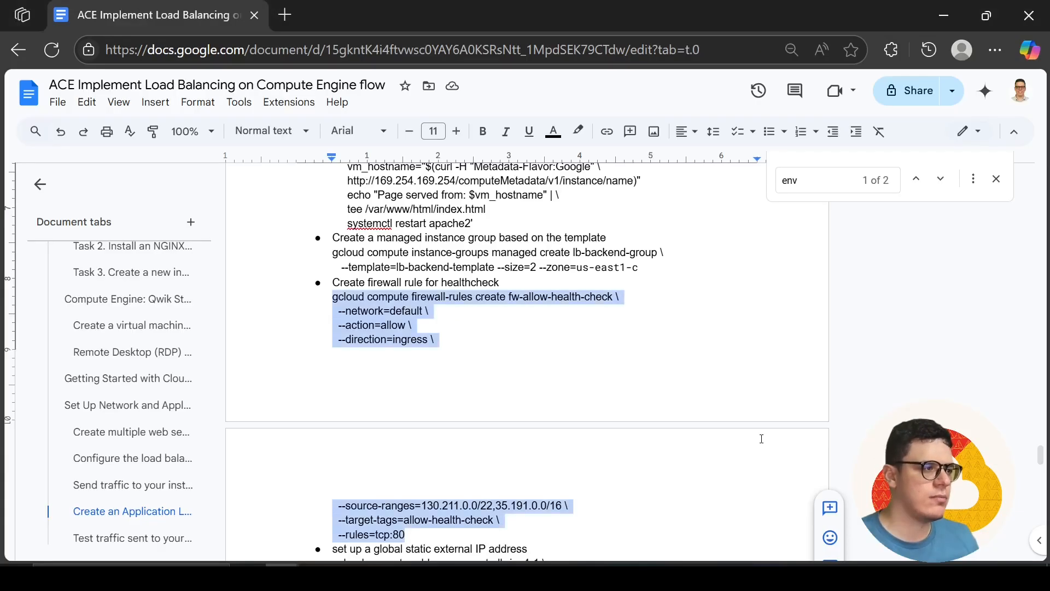
pyautogui.scroll(4, 761, 439)
pyautogui.scroll(-4, 761, 439)
pyautogui.scroll(2, 762, 438)
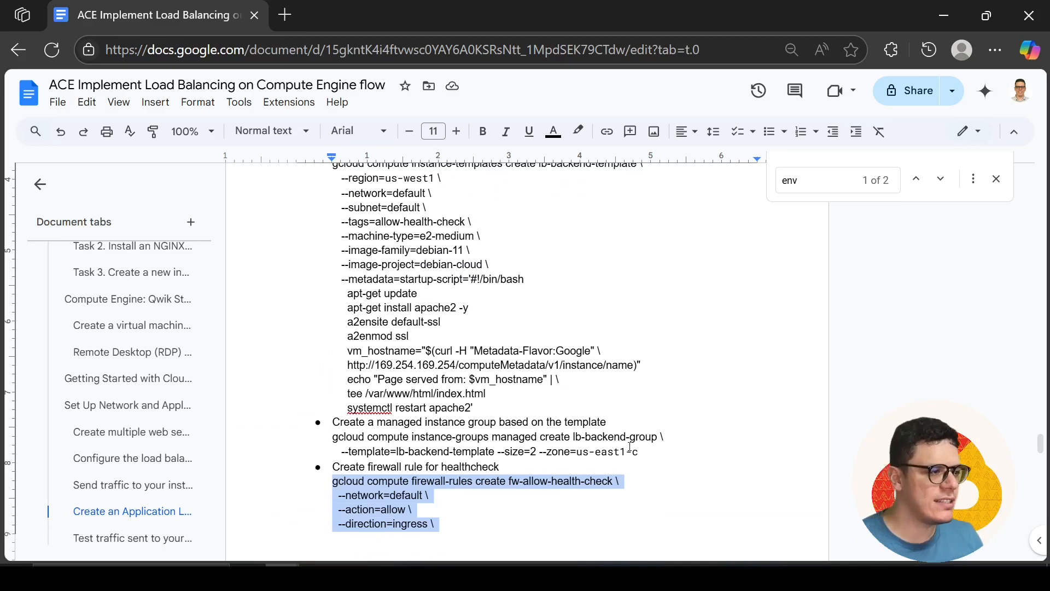
pyautogui.hotkey('alt', 'Tab')
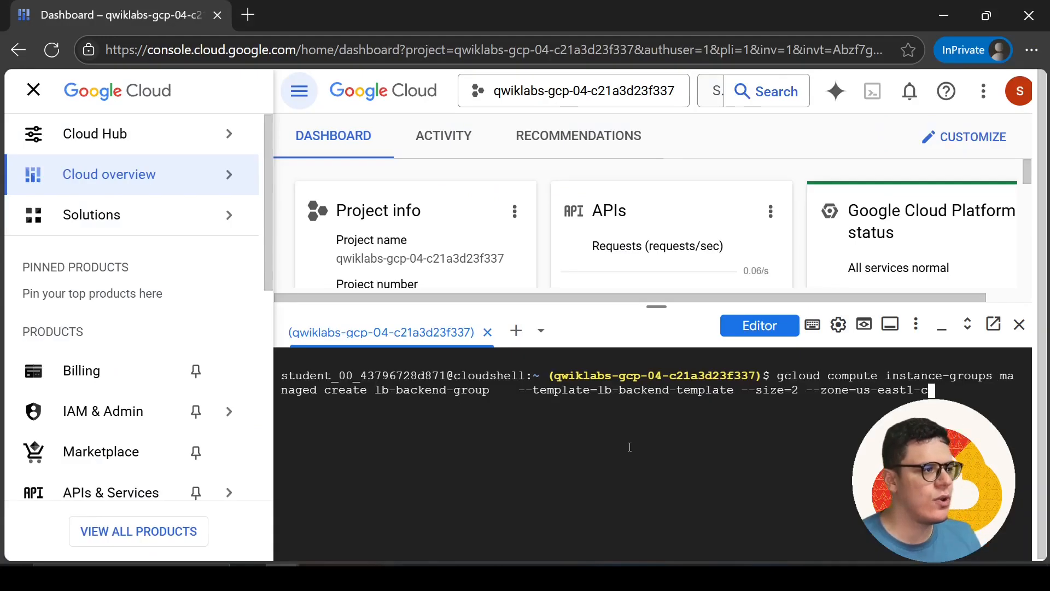
# Copy the default zone us-west1-a from the lab instructions and set it as the zone in the document's lb-backend-group command
pyautogui.hotkey('alt', 'Tab')
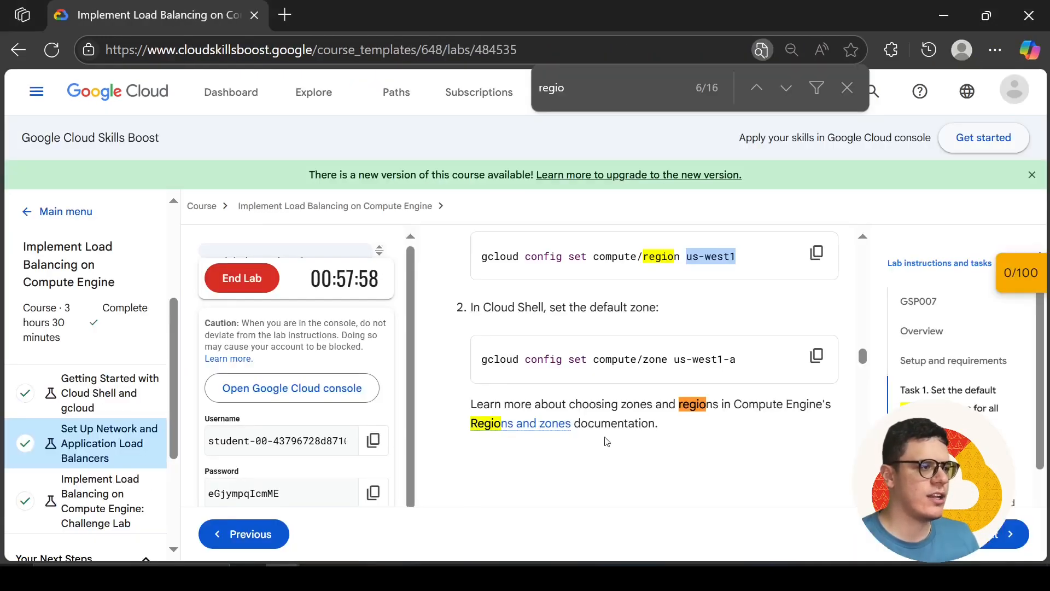
pyautogui.hotkey('alt', 'Tab')
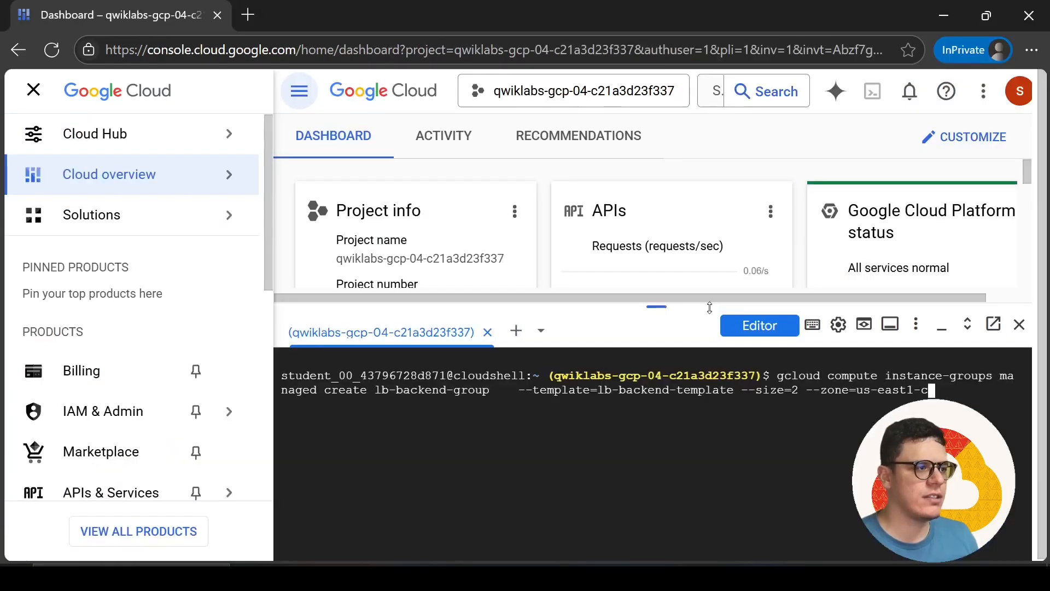
pyautogui.hotkey('alt', 'Tab')
pyautogui.moveTo(739, 362); pyautogui.dragTo(673, 360)
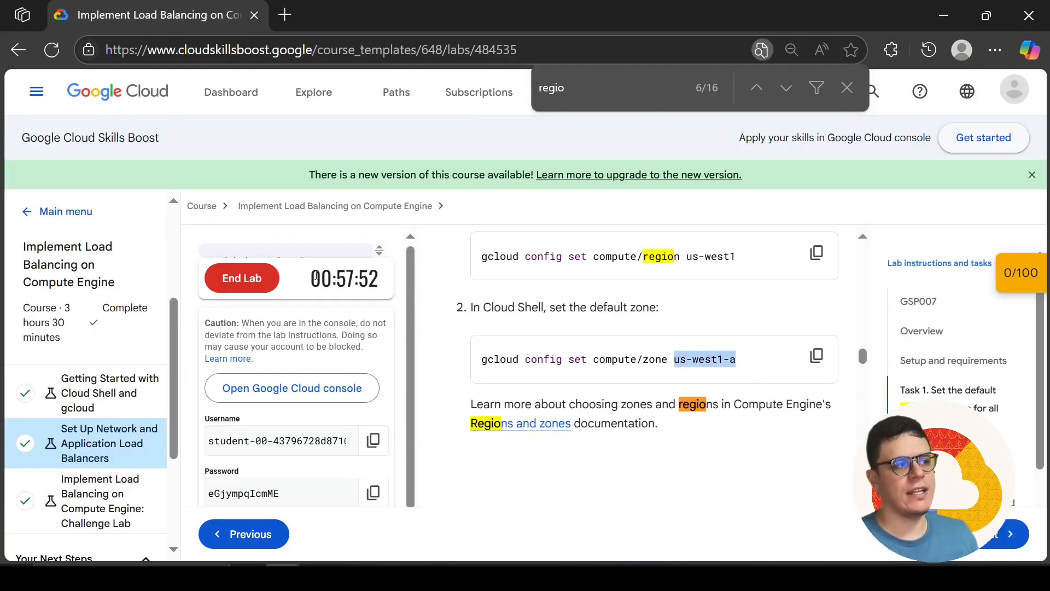
pyautogui.hotkey('alt', 'Tab')
pyautogui.press('Tab')
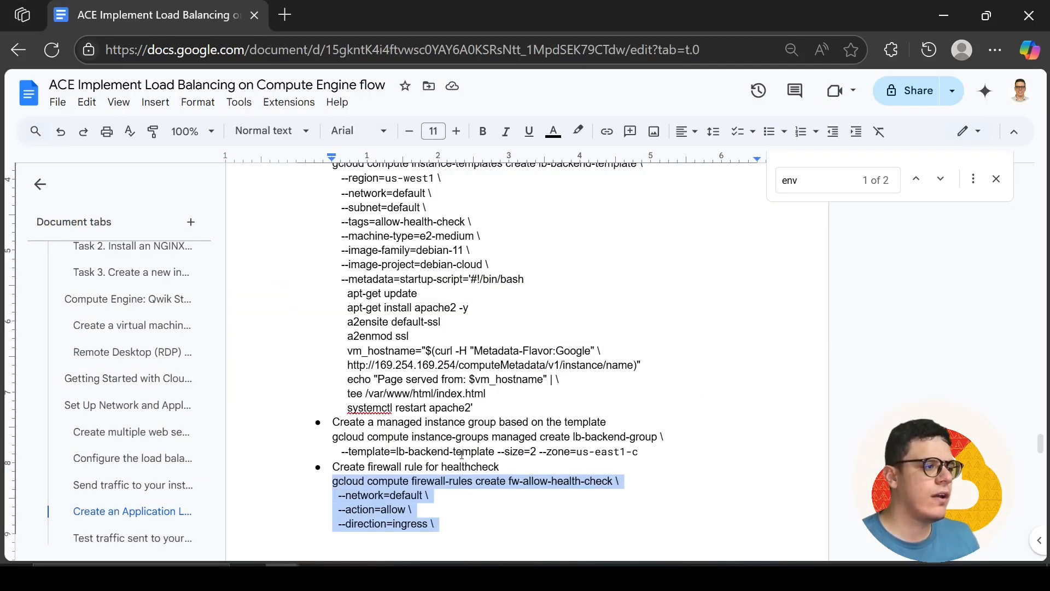
pyautogui.moveTo(577, 452); pyautogui.dragTo(645, 453)
pyautogui.write('us-west1-a')
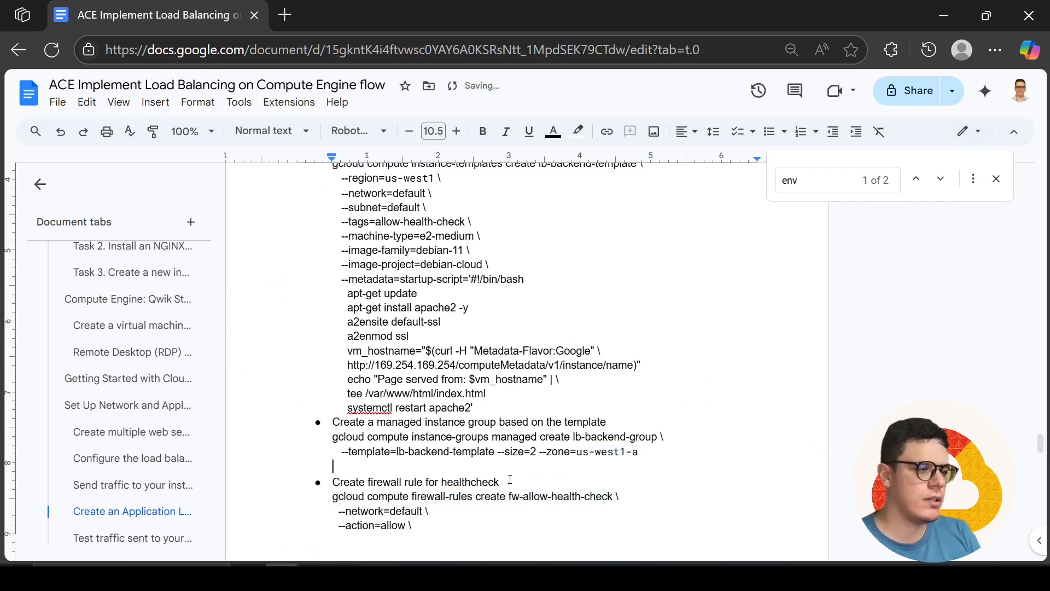
# Copy the corrected command into Cloud Shell and create managed instance group lb-backend-group from lb-backend-template, with size 2 and zone us-west1-a
pyautogui.moveTo(639, 451); pyautogui.dragTo(330, 436)
pyautogui.hotkey('alt', 'Tab')
pyautogui.hotkey('alt', 'Tab')
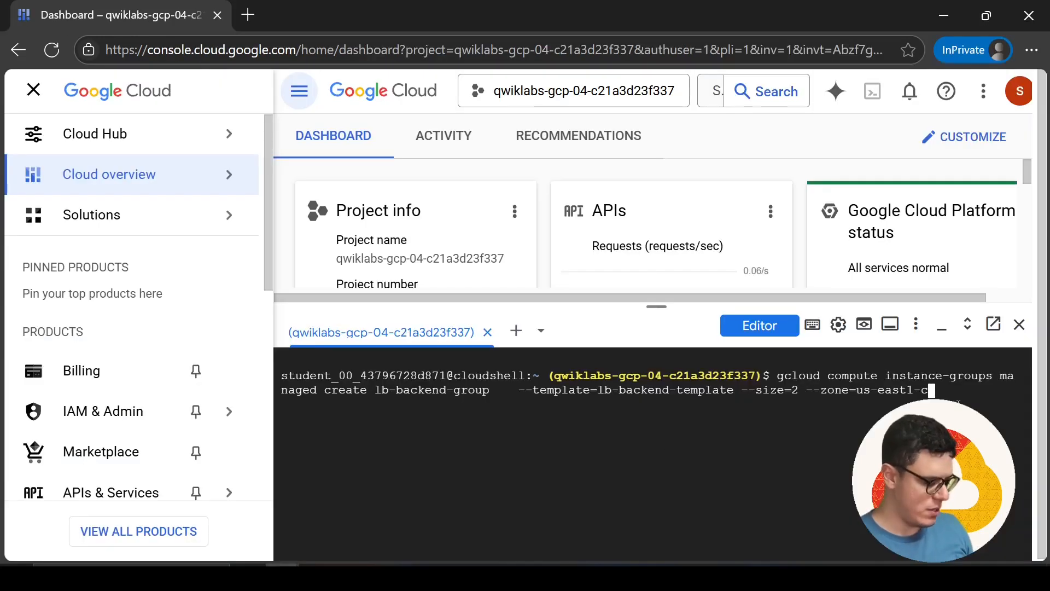
pyautogui.hotkey('ctrl', 'c')
pyautogui.hotkey('ctrl', 'v')
pyautogui.press('Return')
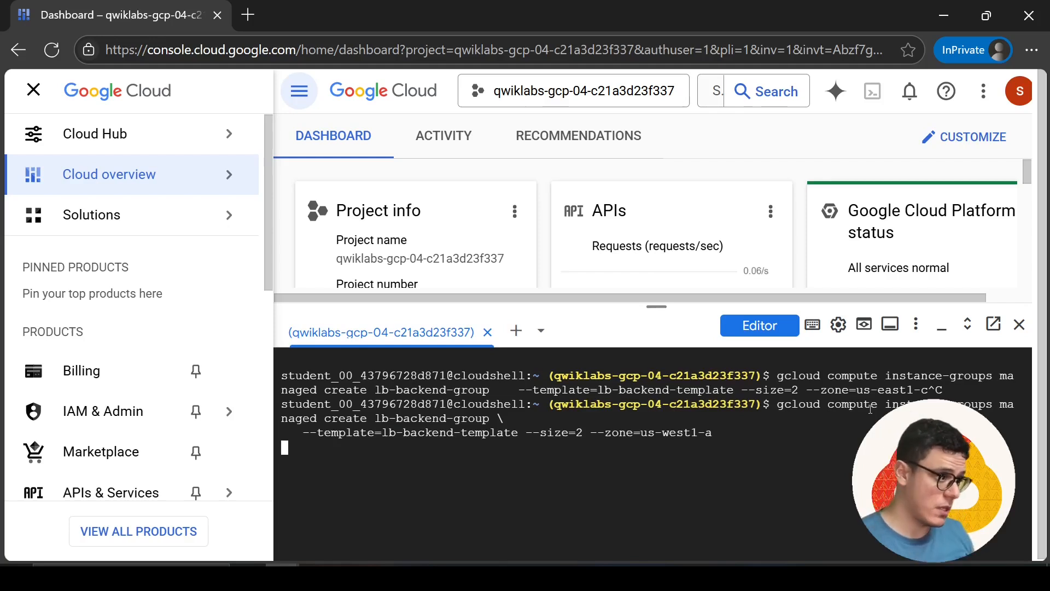
# Copy the fw-allow-health-check command from the document and run it in Cloud Shell to allow ingress tcp:80 from the health-check source ranges
pyautogui.hotkey('alt', 'Tab')
pyautogui.scroll(-3, 411, 439)
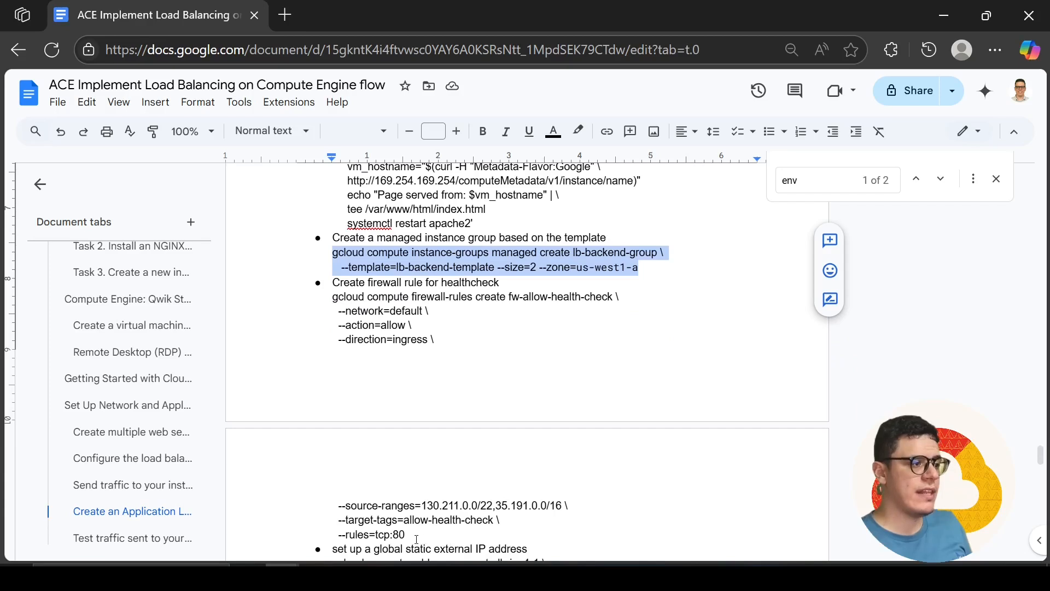
pyautogui.click(409, 534)
pyautogui.moveTo(409, 534); pyautogui.dragTo(323, 304)
pyautogui.hotkey('alt', 'Tab')
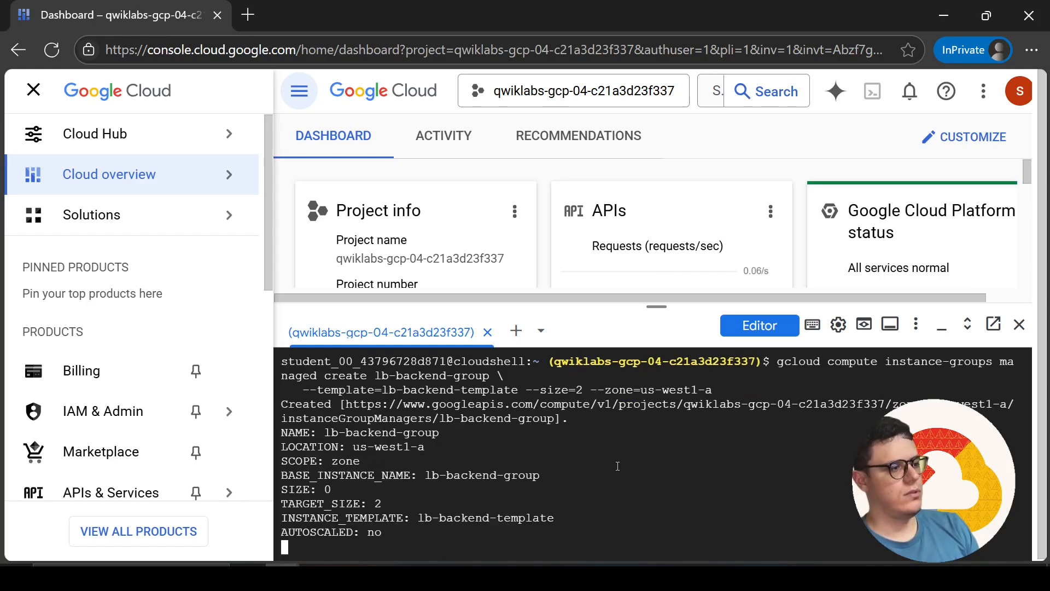
pyautogui.hotkey('ctrl', 'v')
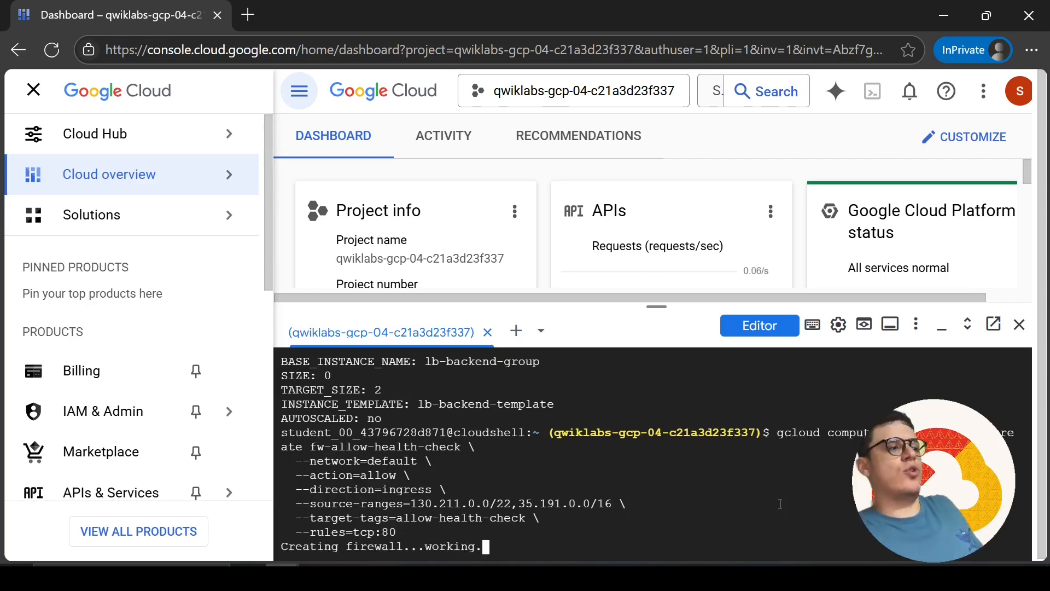
# Copy the lb-ipv4-1 address command from the document and run it in Cloud Shell to reserve a global static IPV4 address
pyautogui.click(643, 571)
pyautogui.scroll(-3, 369, 404)
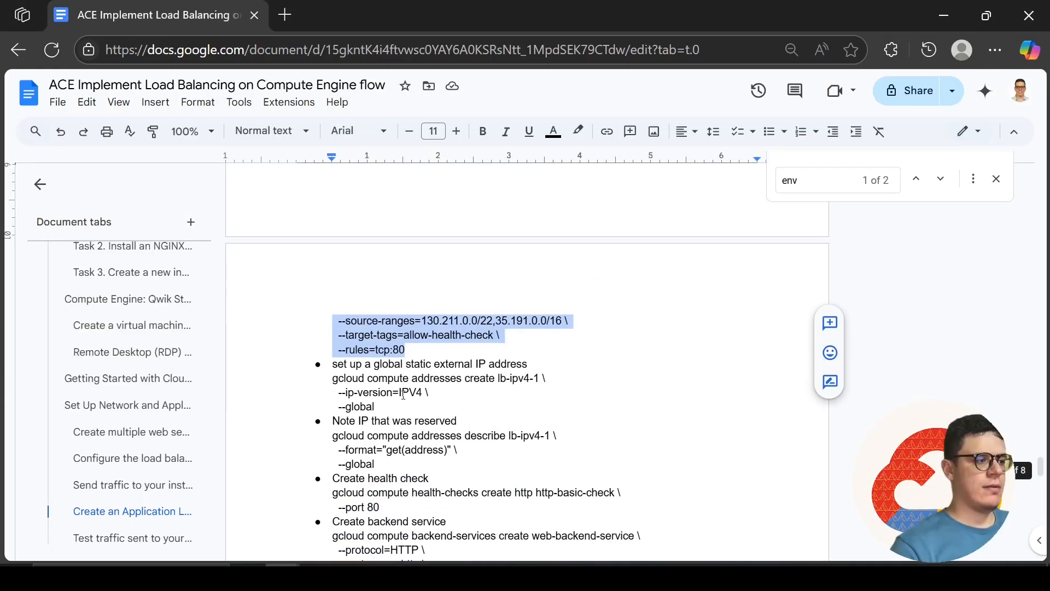
pyautogui.moveTo(373, 406); pyautogui.dragTo(330, 379)
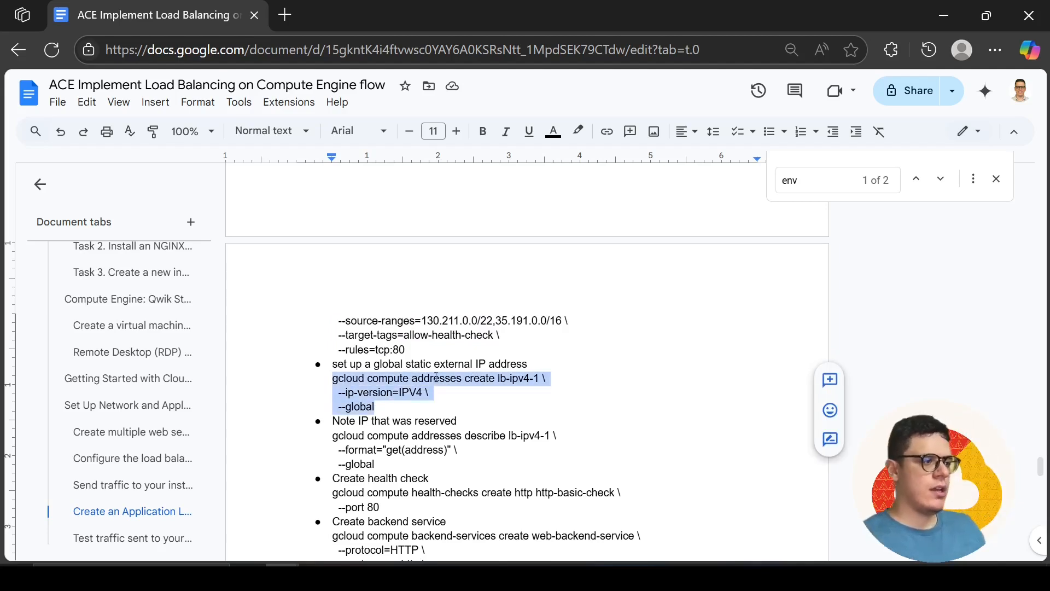
pyautogui.hotkey('alt', 'Tab')
pyautogui.hotkey('ctrl', 'v')
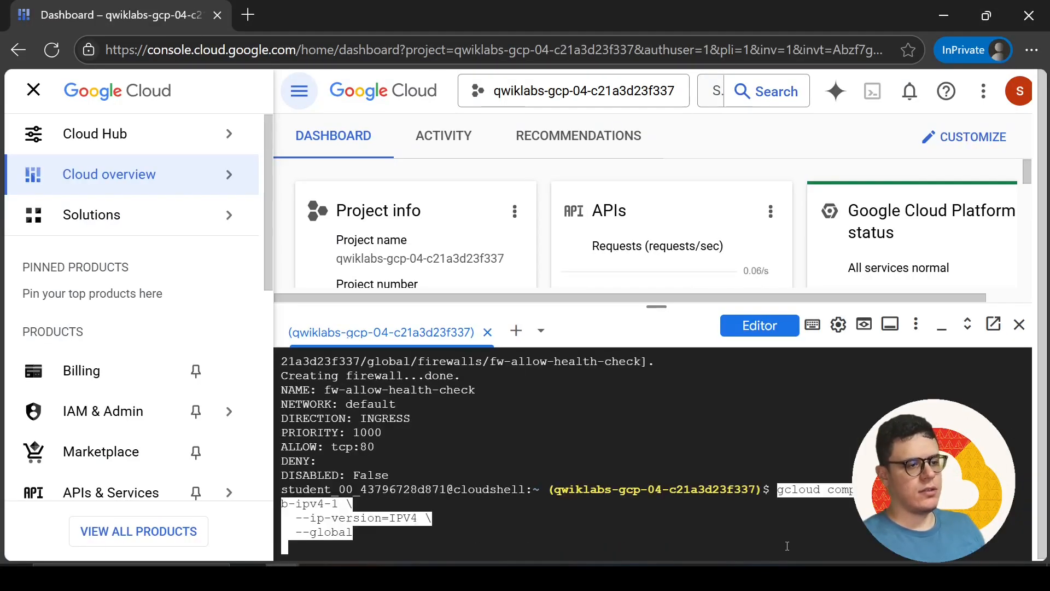
pyautogui.press('Return')
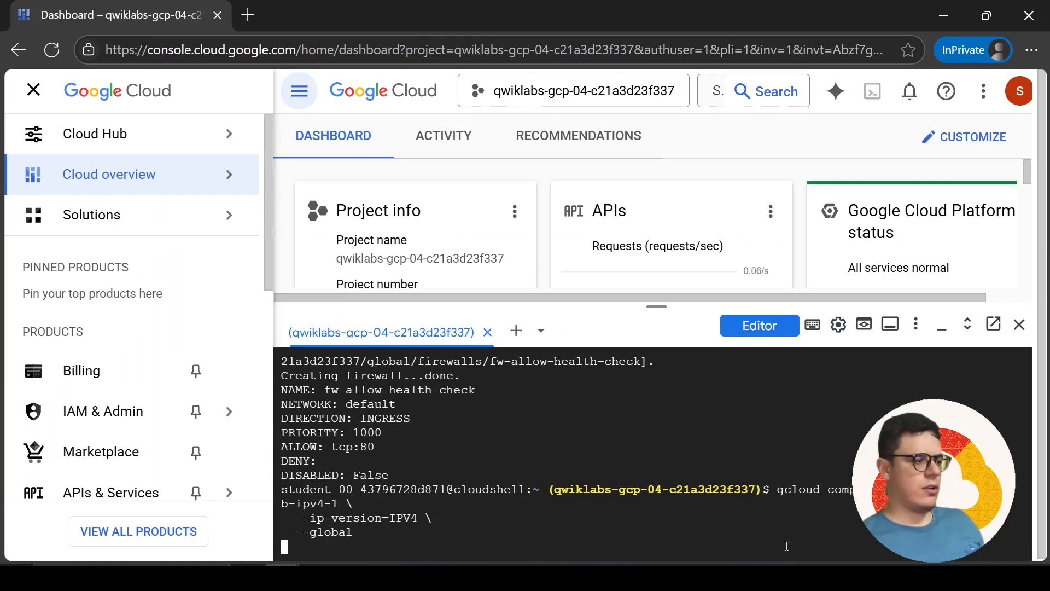
# Copy the lb-ipv4-1 describe command from the document and run it in Cloud Shell to retrieve the reserved IP address
pyautogui.hotkey('alt', 'Tab')
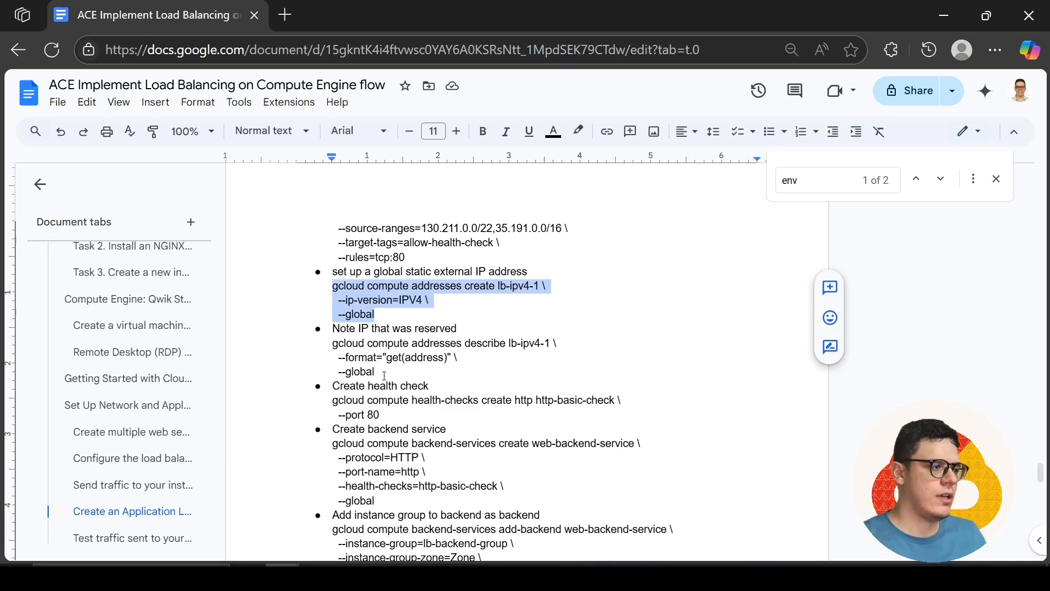
pyautogui.moveTo(399, 375); pyautogui.dragTo(334, 352)
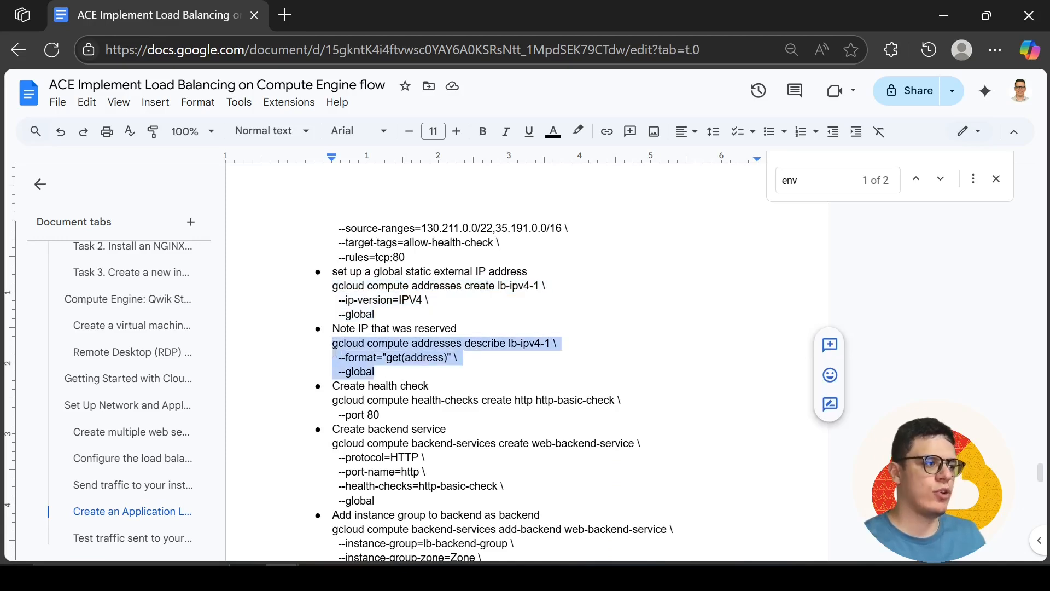
pyautogui.hotkey('alt', 'Tab')
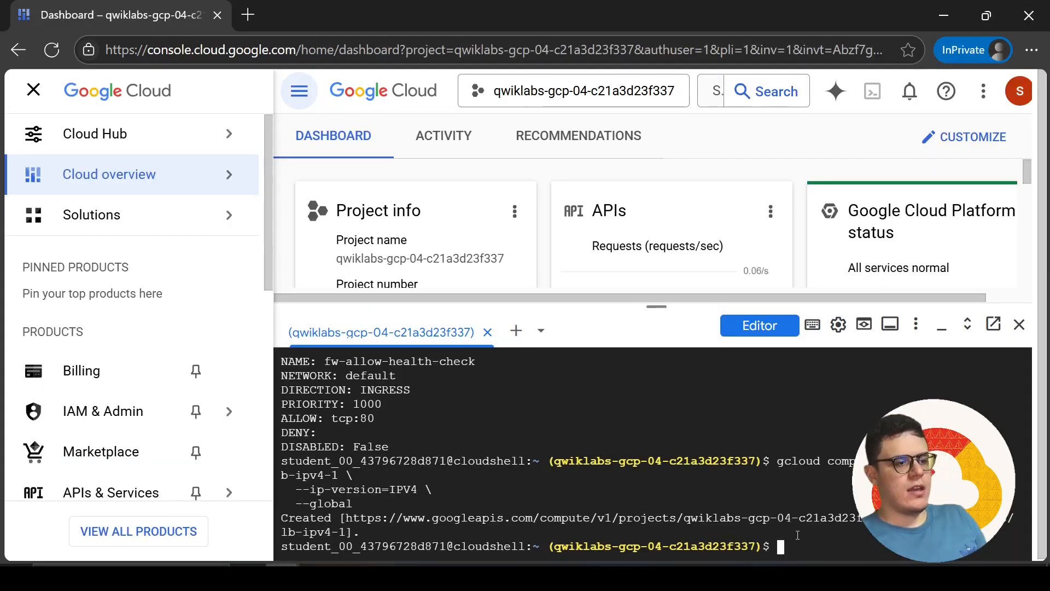
pyautogui.hotkey('ctrl', 'v')
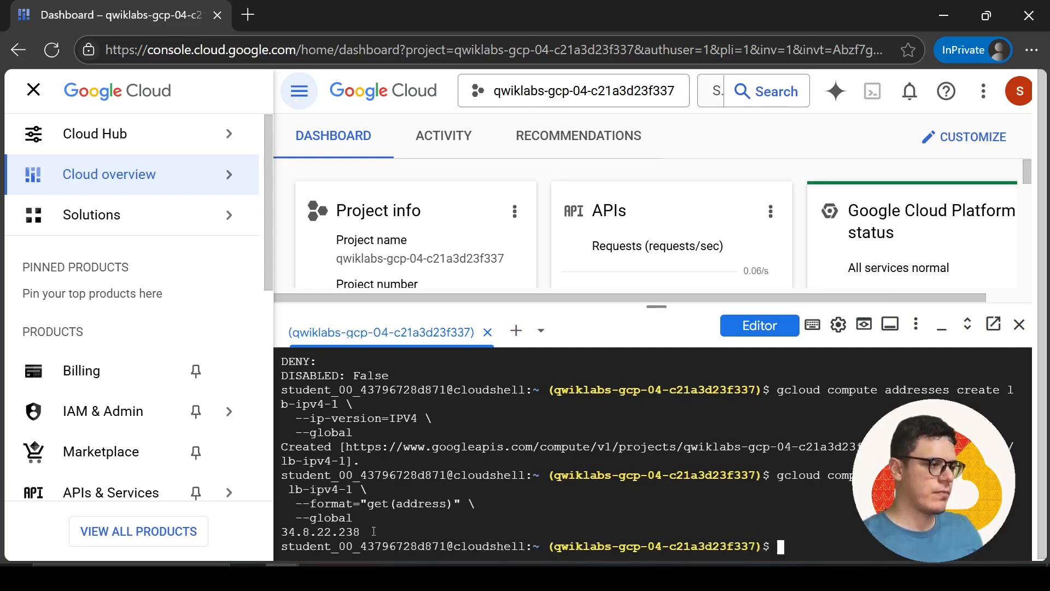
# Copy the reserved address 34.8.22.238 from Cloud Shell and overwrite the last IP address in the Notepad notes with it
pyautogui.moveTo(376, 531); pyautogui.dragTo(278, 541)
pyautogui.hotkey('ctrl', 'c')
pyautogui.hotkey('alt', 'Tab')
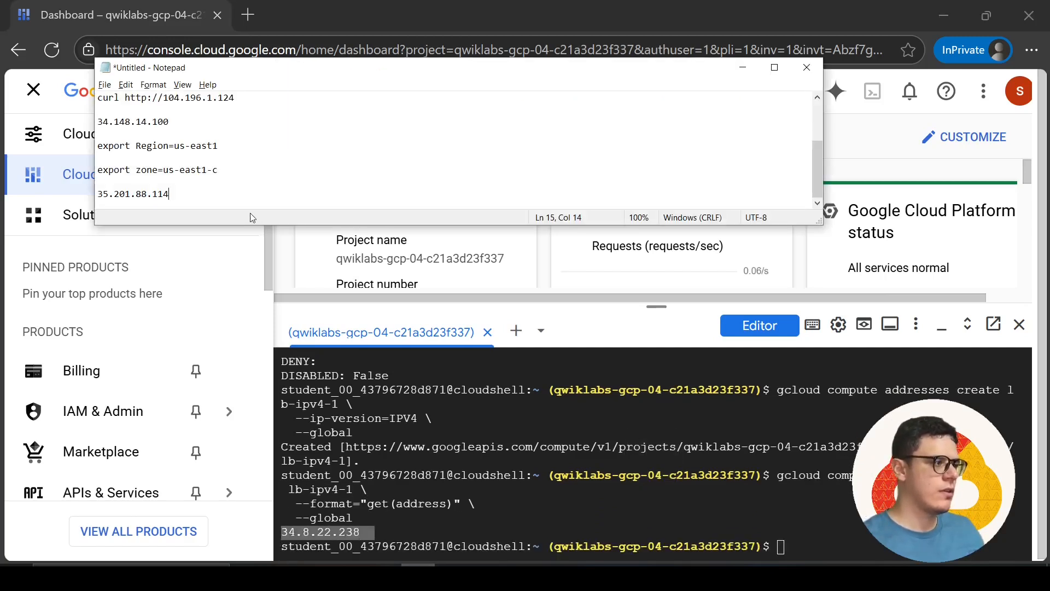
pyautogui.moveTo(211, 192); pyautogui.dragTo(97, 193)
pyautogui.hotkey('ctrl', 'v')
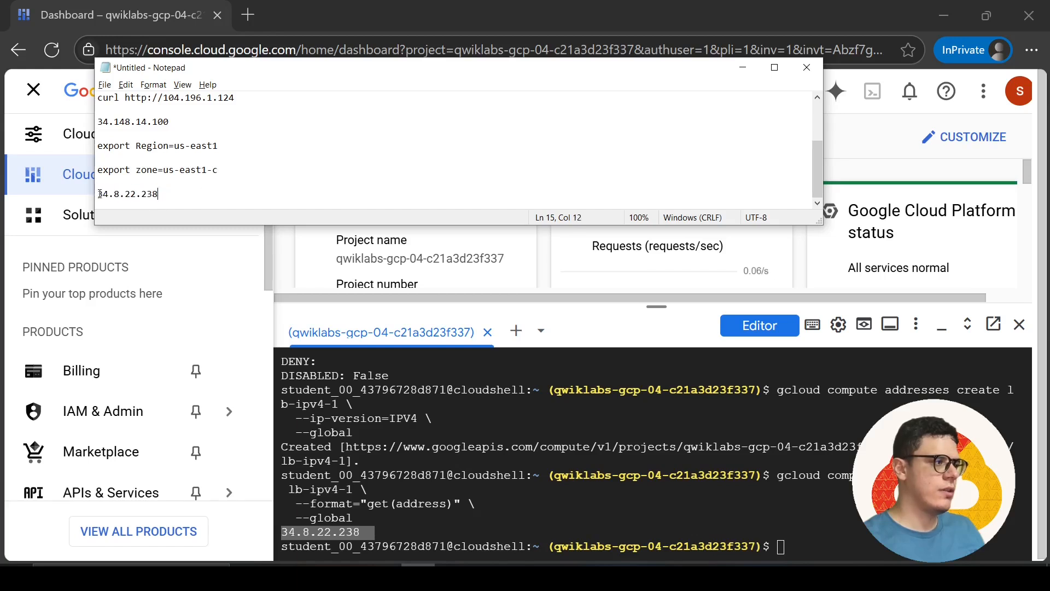
# Copy the health check command from the document and run it in Cloud Shell to create HTTP check http-basic-check on port 80
pyautogui.hotkey('alt', 'Tab')
pyautogui.hotkey('alt', 'Tab')
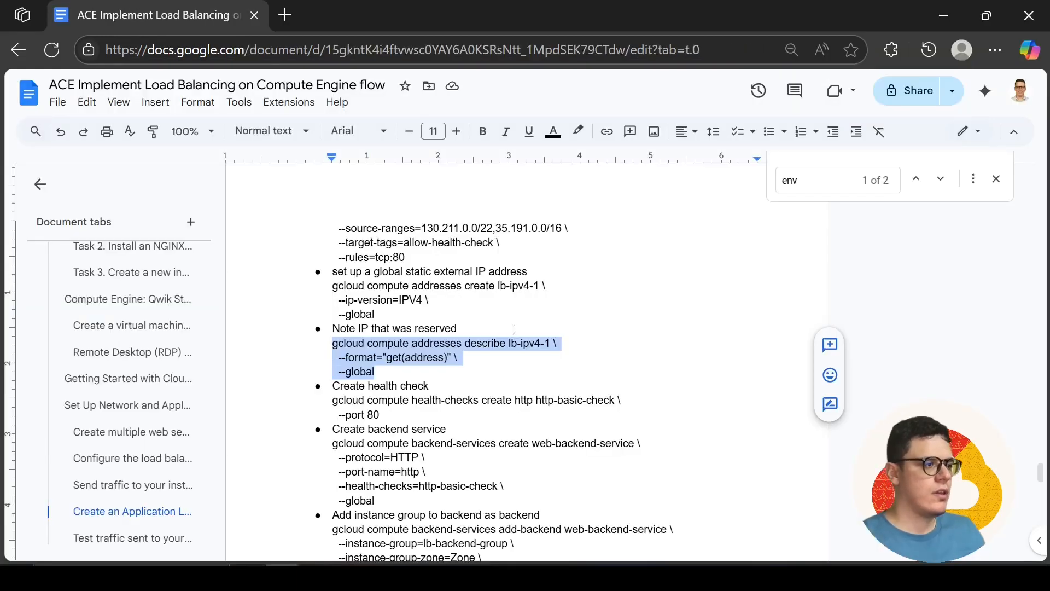
pyautogui.moveTo(381, 413); pyautogui.dragTo(335, 401)
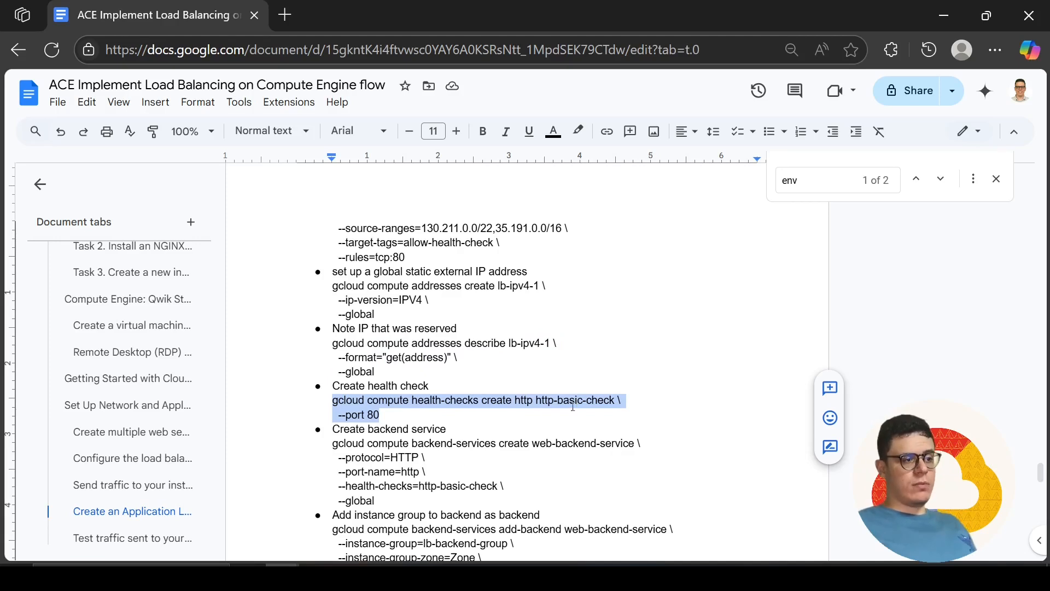
pyautogui.hotkey('alt', 'Tab')
pyautogui.click(808, 538)
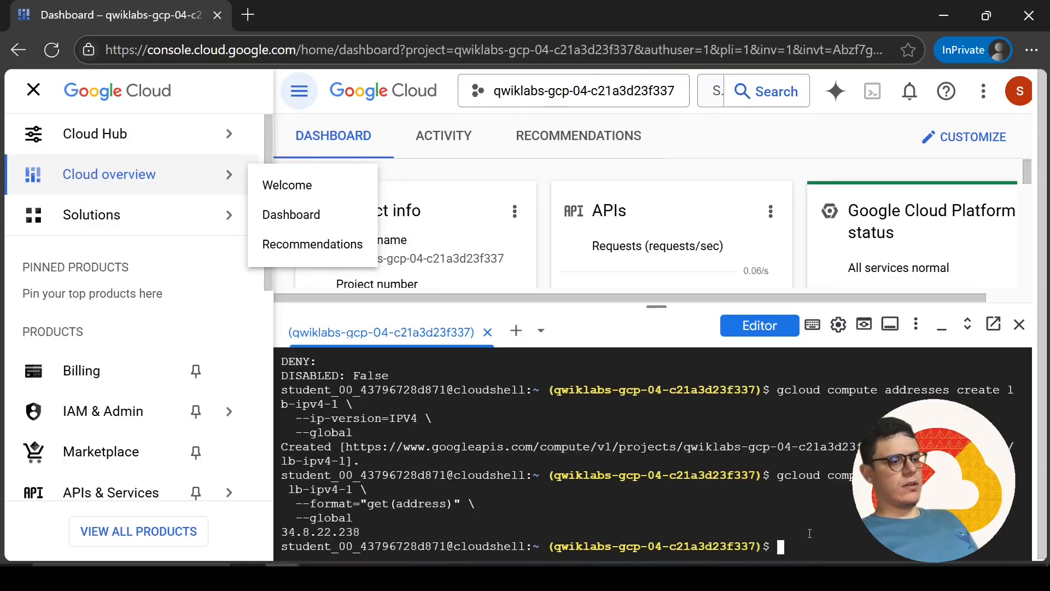
pyautogui.hotkey('ctrl', 'v')
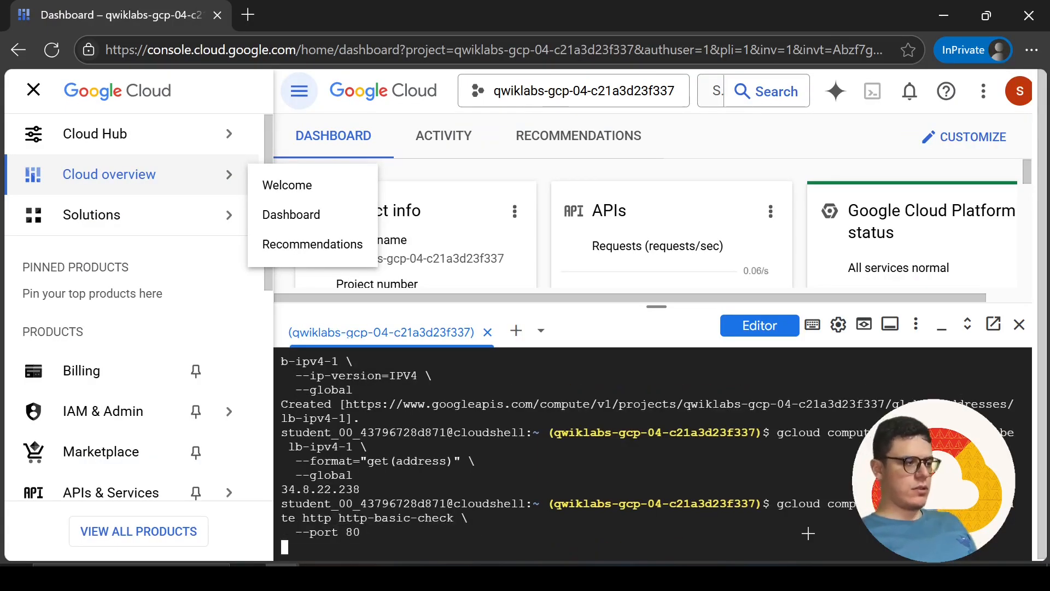
# Create the global backend service web-backend-service in Cloud Shell with the document's command, using protocol HTTP, port name http and health check http-basic-check
pyautogui.hotkey('alt', 'Tab')
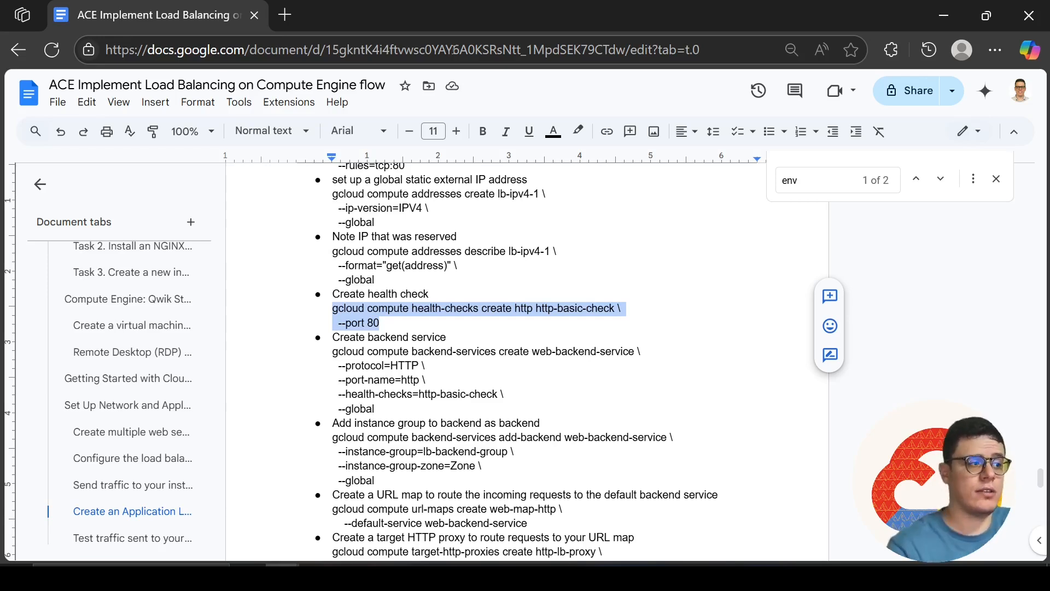
pyautogui.moveTo(375, 409)
pyautogui.mouseDown()
pyautogui.moveTo(356, 397)
pyautogui.moveTo(334, 353)
pyautogui.mouseUp()
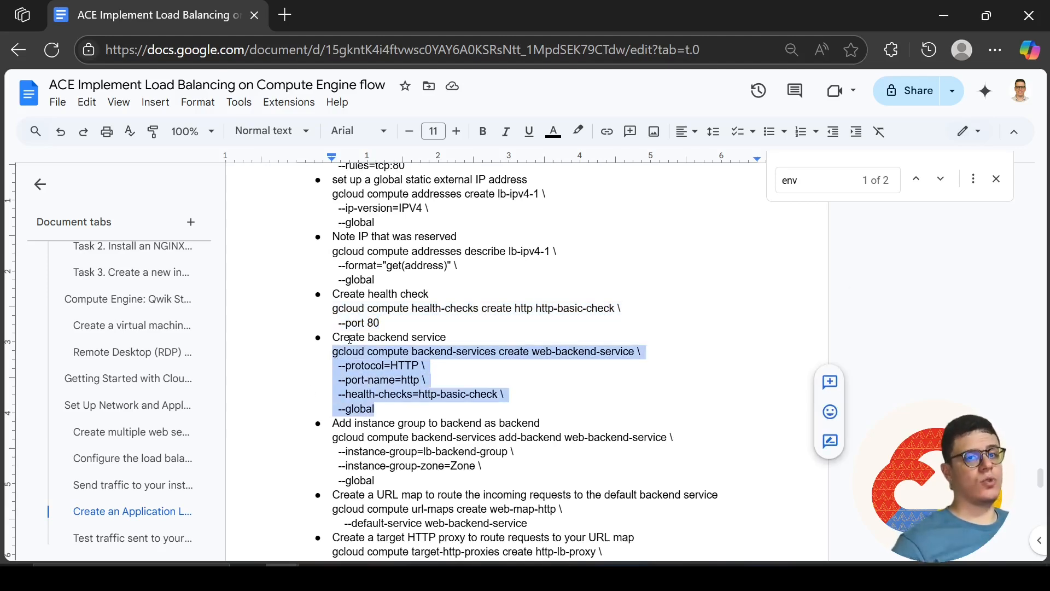
pyautogui.hotkey('ctrl', 'c')
pyautogui.hotkey('alt', 'Tab')
pyautogui.hotkey('ctrl', 'v')
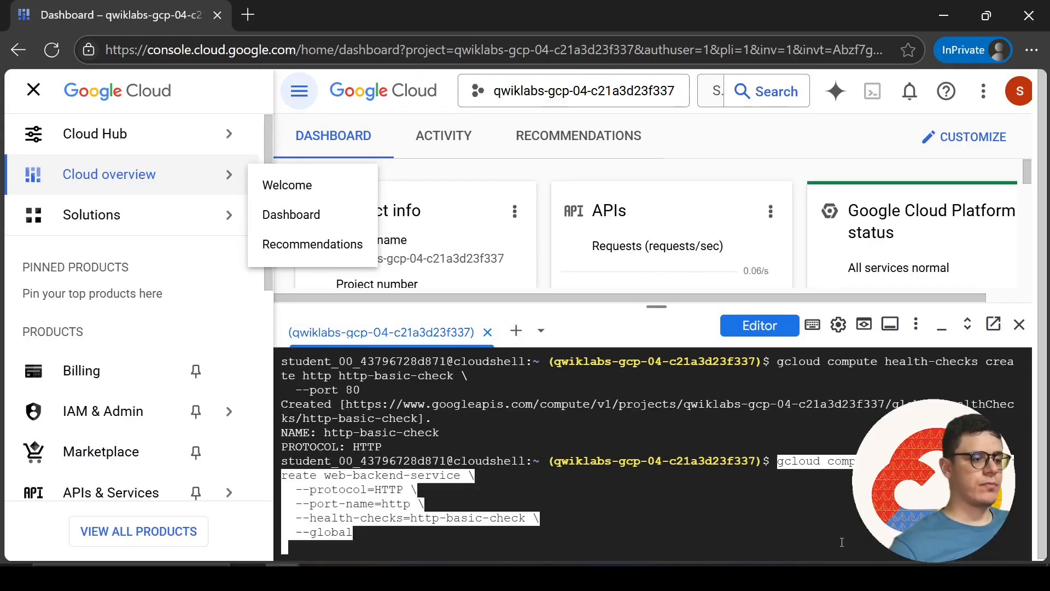
pyautogui.press('Return')
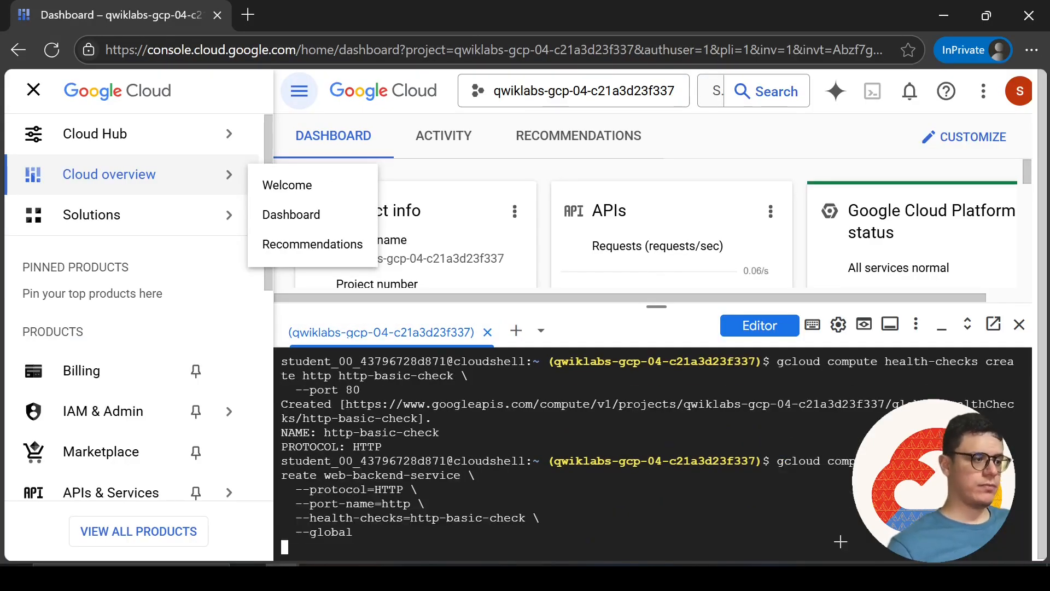
# In the document's add-backend command, replace the Zone placeholder of the instance-group-zone option with the lab's zone us-west1-a
pyautogui.hotkey('alt', 'Tab')
pyautogui.scroll(-3, 572, 411)
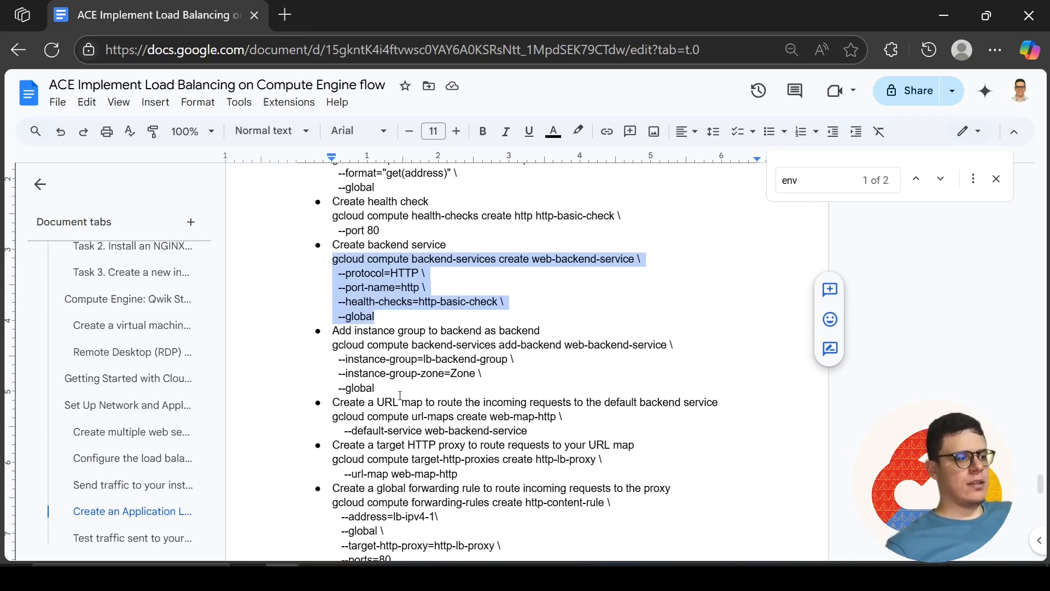
pyautogui.moveTo(378, 389); pyautogui.dragTo(328, 343)
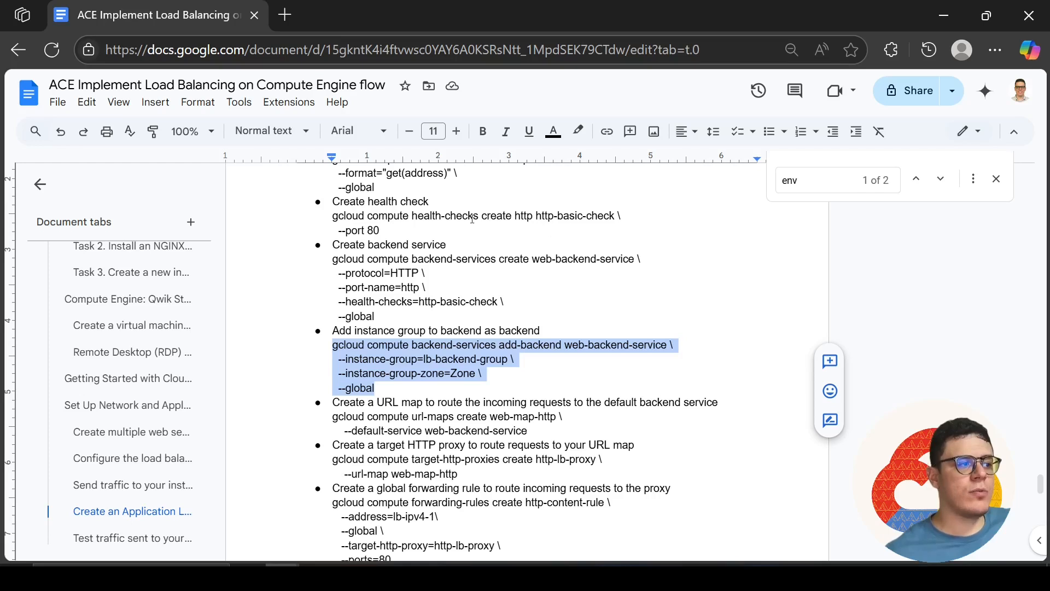
pyautogui.click(445, 375)
pyautogui.scroll(2, 445, 375)
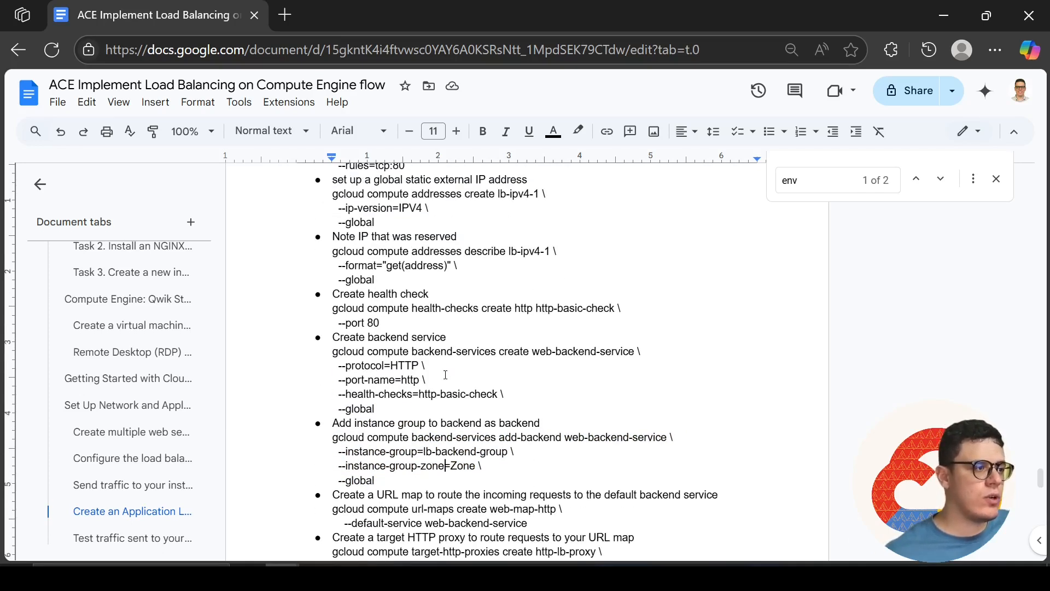
pyautogui.hotkey('alt', 'Tab')
pyautogui.hotkey('alt', 'Tab')
pyautogui.hotkey('alt', 'Tab')
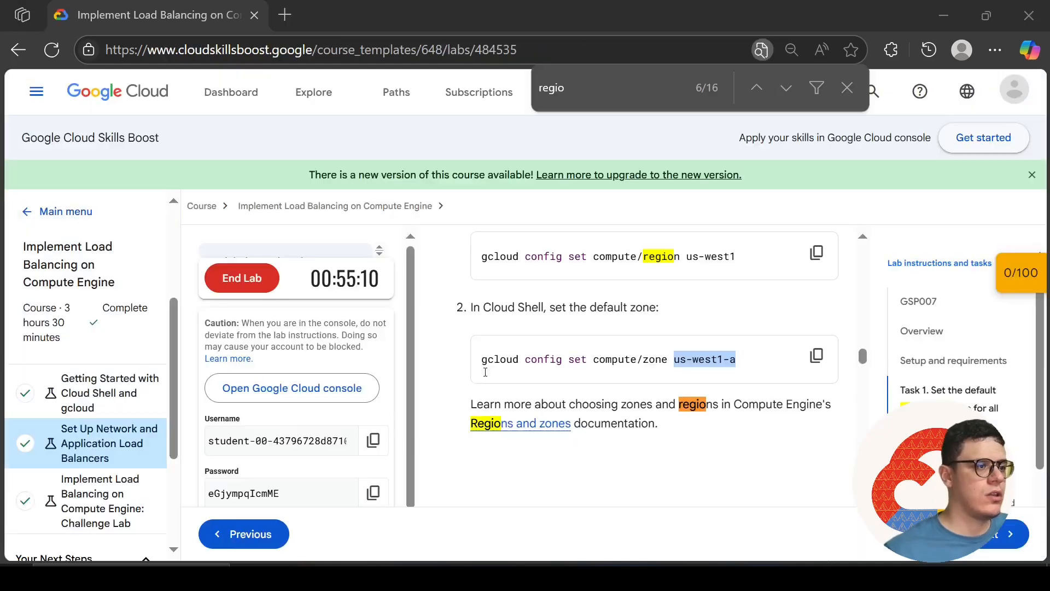
pyautogui.hotkey('alt', 'Tab')
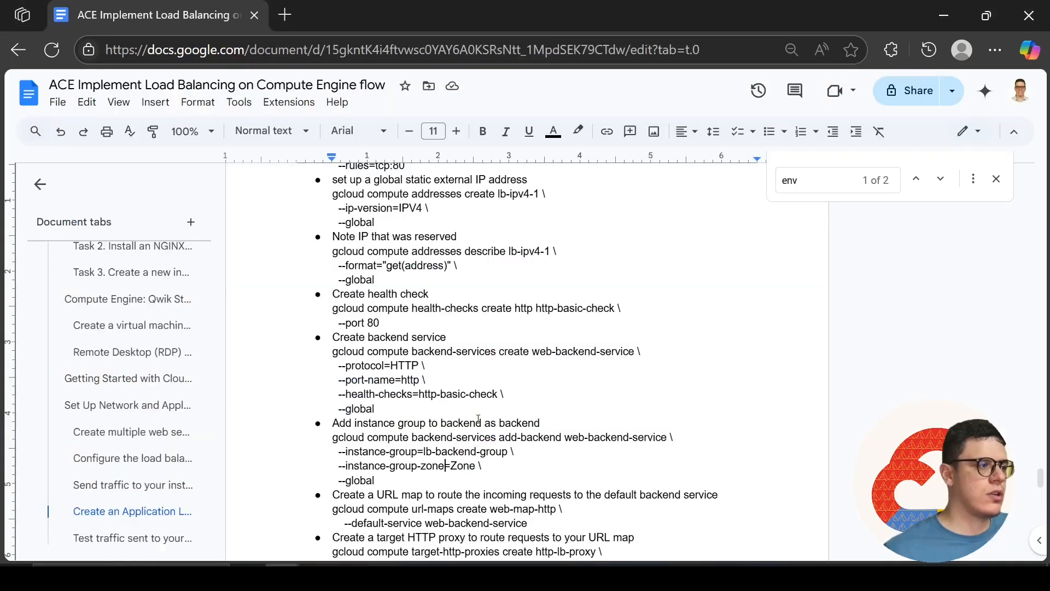
pyautogui.scroll(-2, 486, 458)
pyautogui.moveTo(450, 373); pyautogui.dragTo(477, 373)
pyautogui.hotkey('ctrl', 'v')
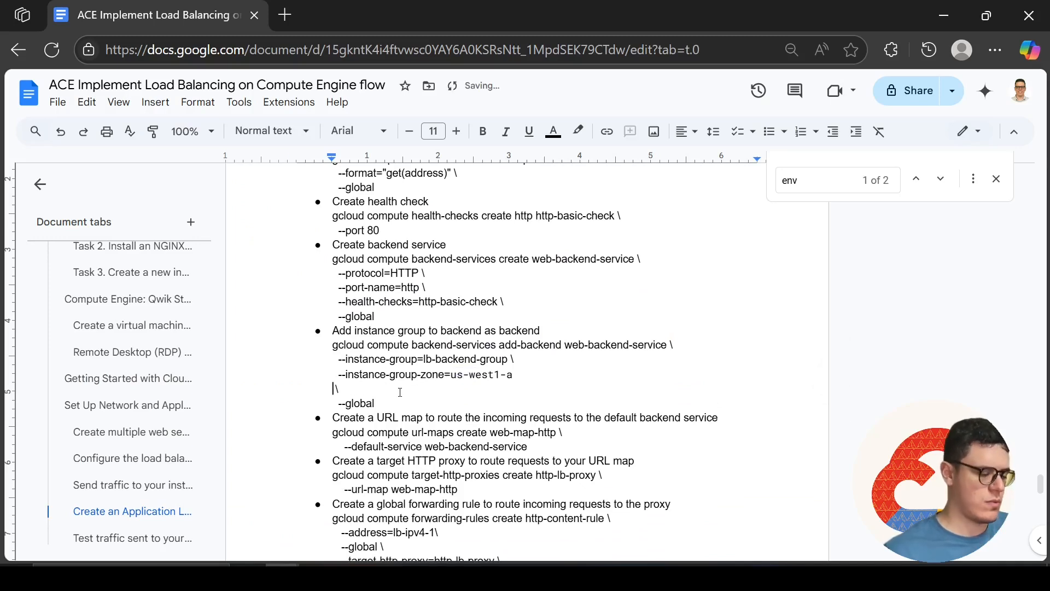
# Run the document's add-backend command in Cloud Shell to attach instance group lb-backend-group in us-west1-a to the global web-backend-service
pyautogui.moveTo(375, 390); pyautogui.dragTo(334, 347)
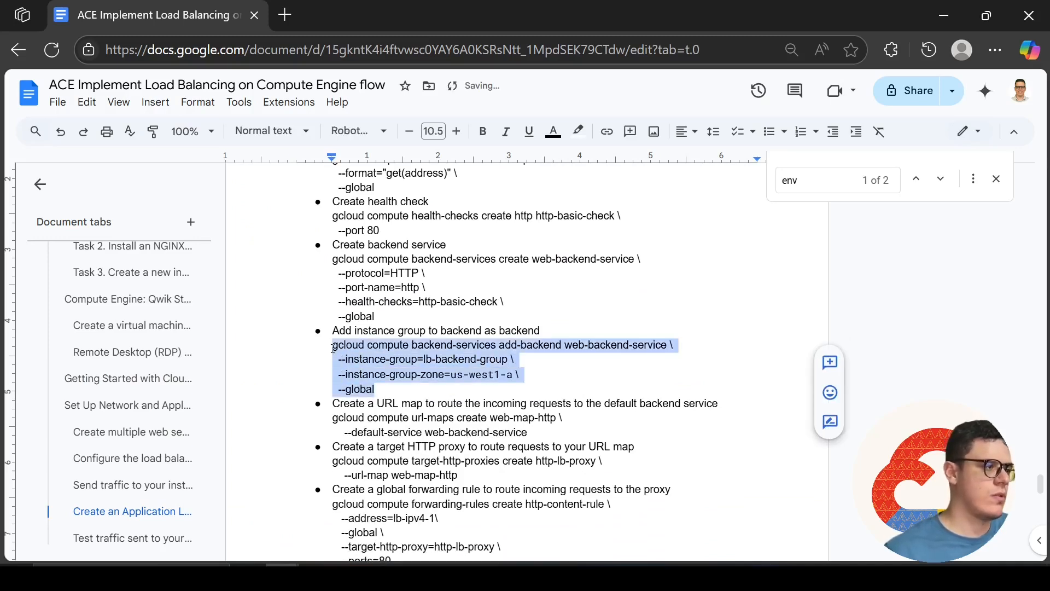
pyautogui.hotkey('alt', 'Tab')
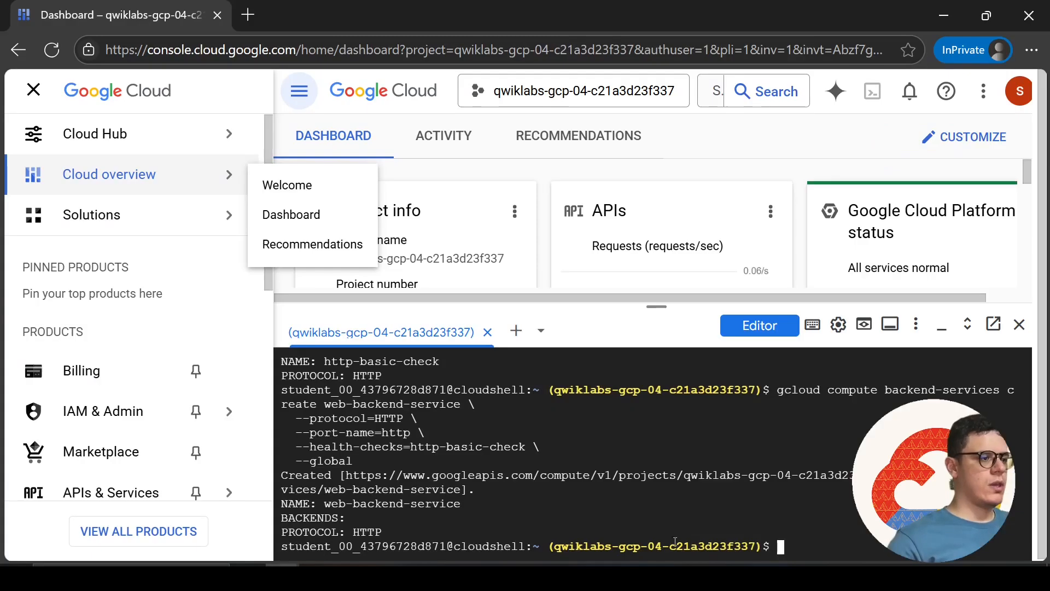
pyautogui.hotkey('ctrl', 'v')
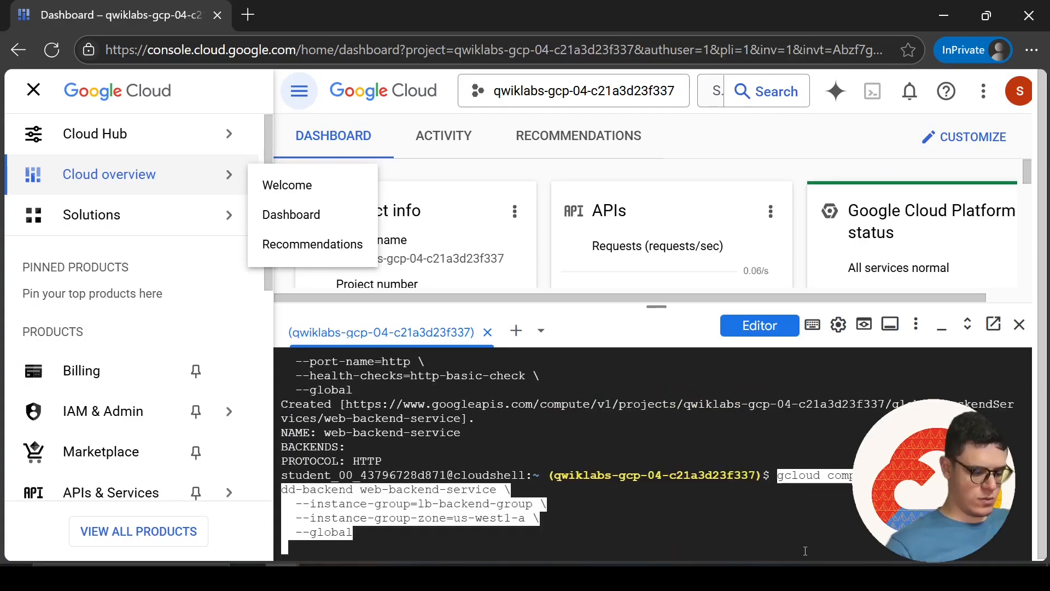
pyautogui.press('Return')
# Copy the URL map command from the document and run it in Cloud Shell to create web-map-http with default service web-backend-service
pyautogui.hotkey('alt', 'Tab')
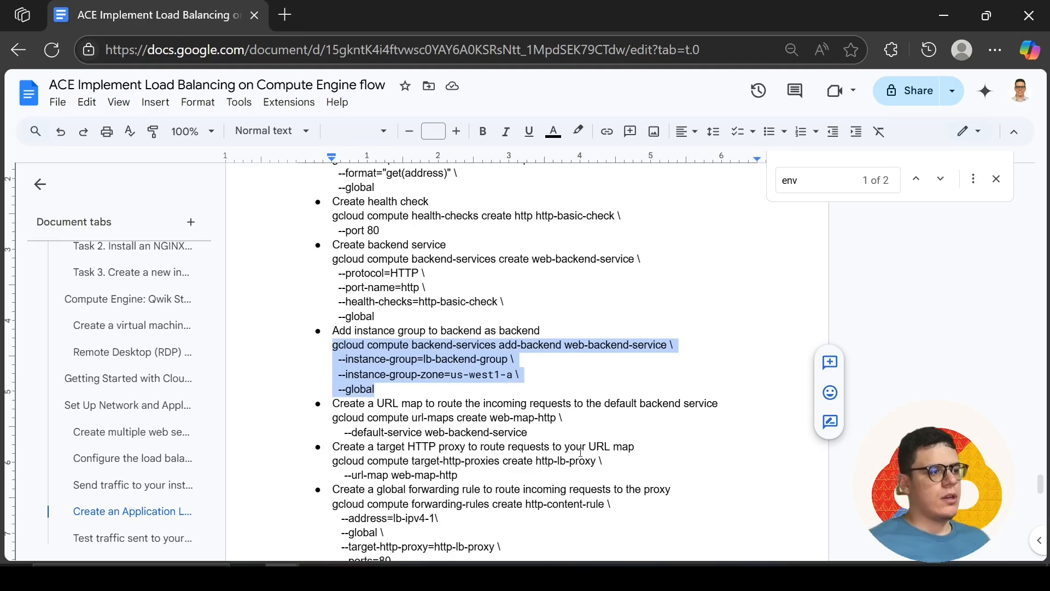
pyautogui.scroll(-2, 581, 452)
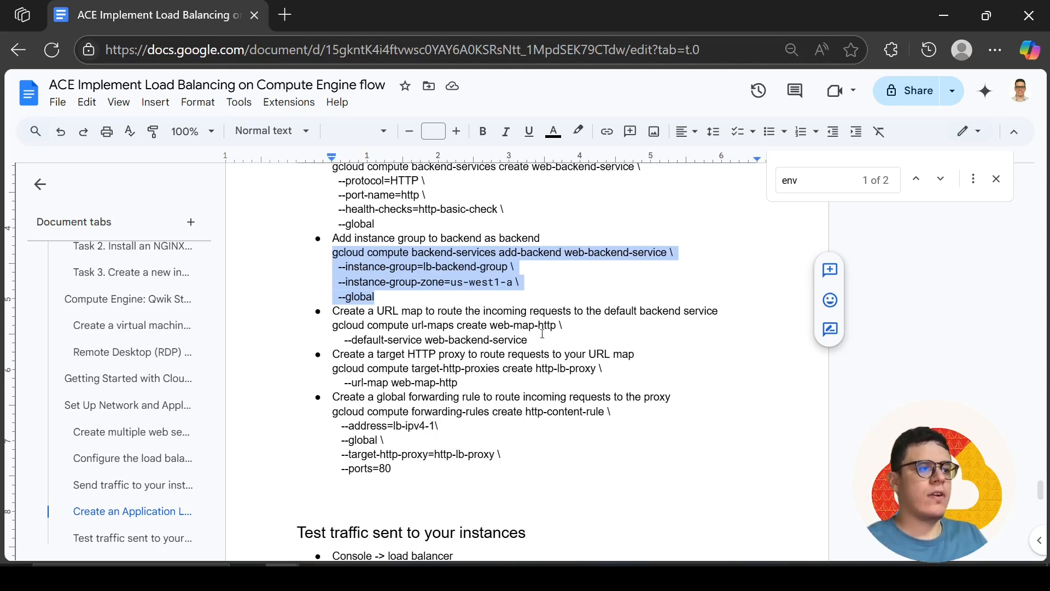
pyautogui.moveTo(542, 335); pyautogui.dragTo(331, 328)
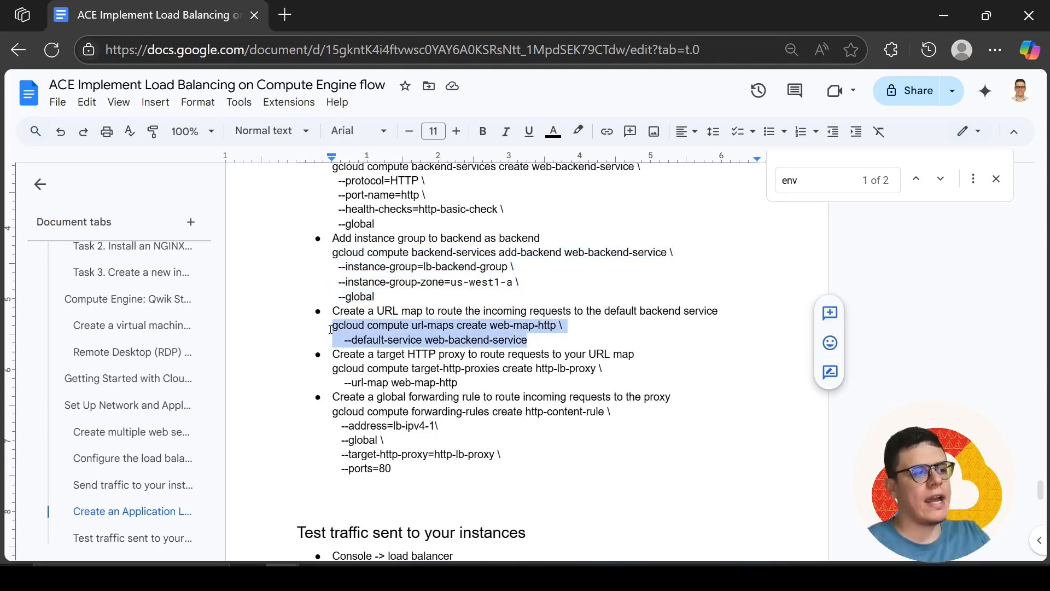
pyautogui.hotkey('alt', 'Tab')
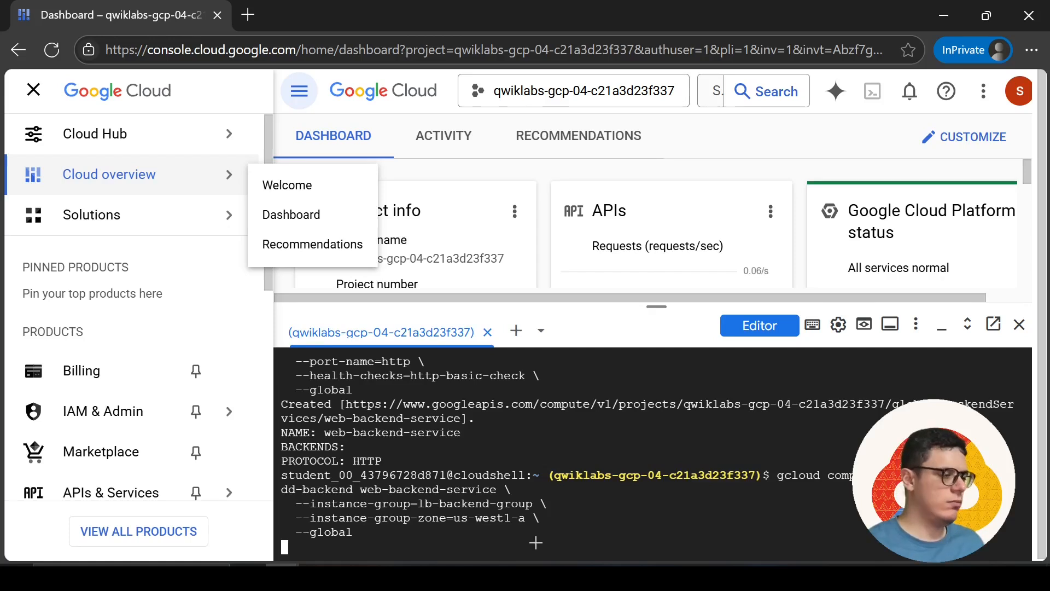
pyautogui.hotkey('alt', 'Tab')
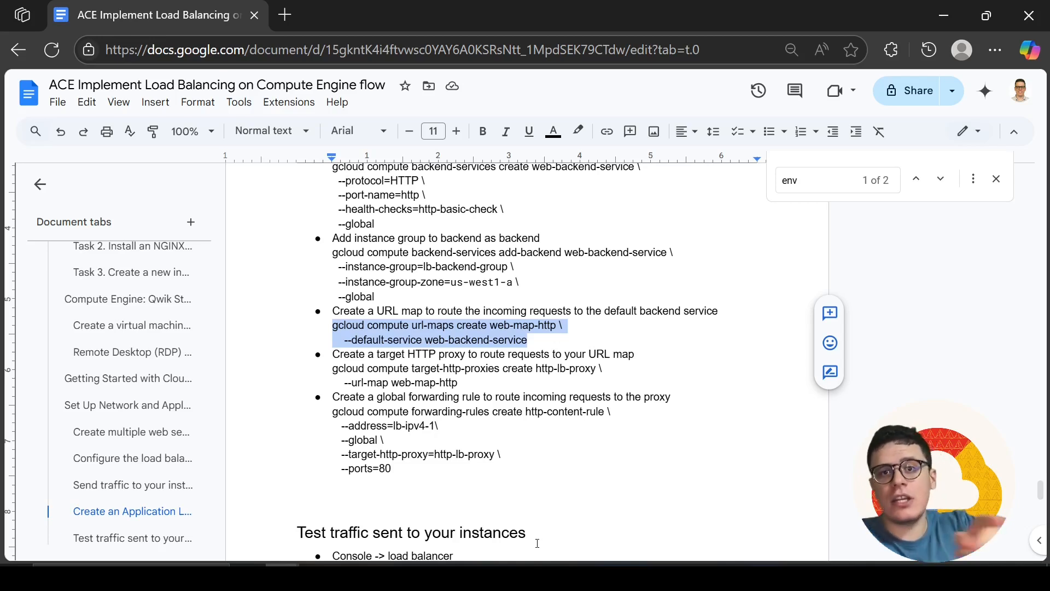
pyautogui.hotkey('alt', 'Tab')
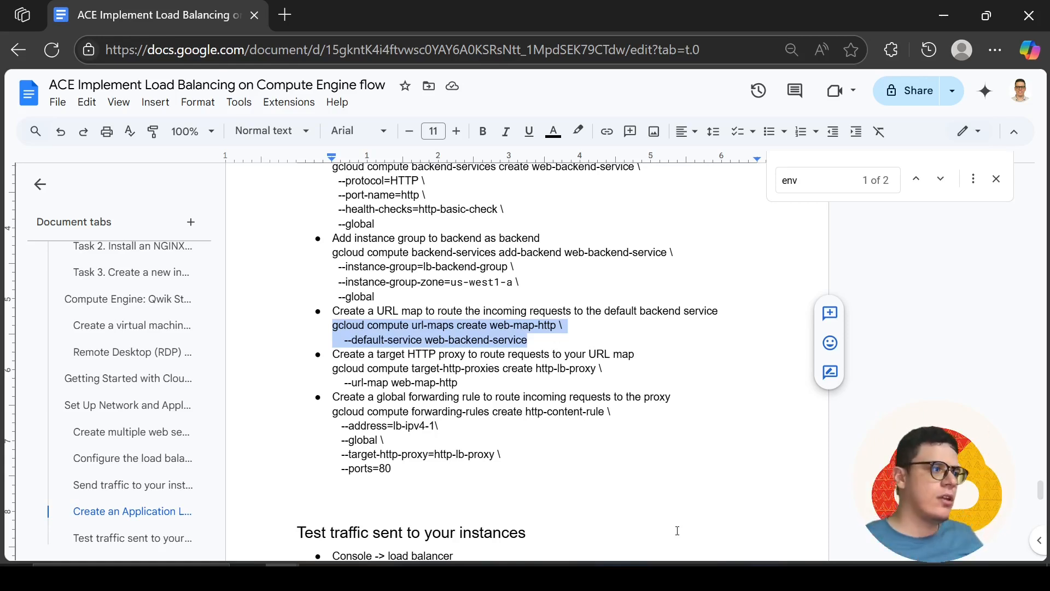
pyautogui.hotkey('alt', 'Tab')
pyautogui.hotkey('alt', 'Tab')
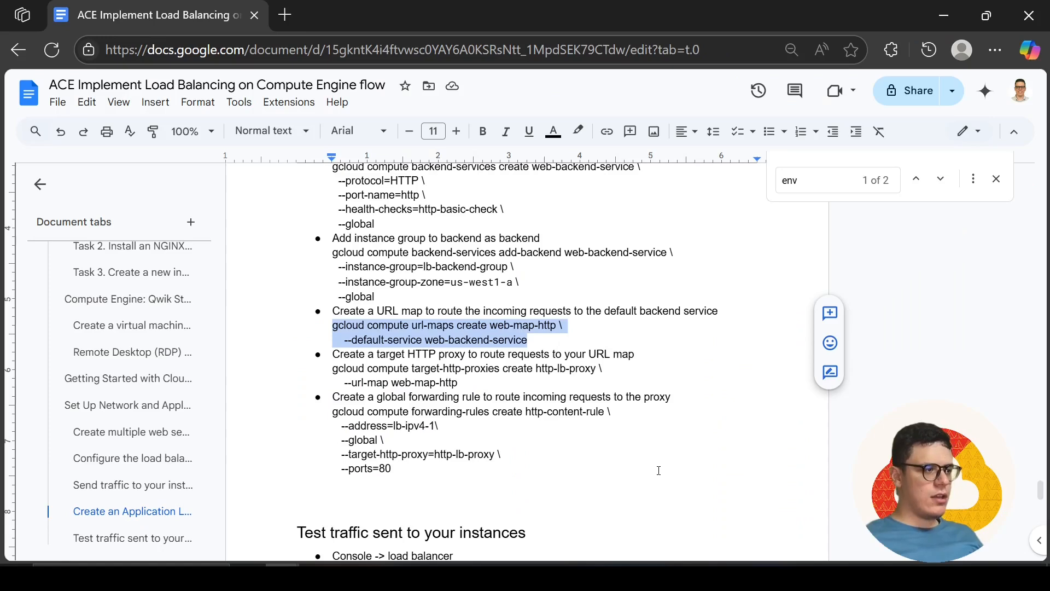
pyautogui.hotkey('alt', 'Tab')
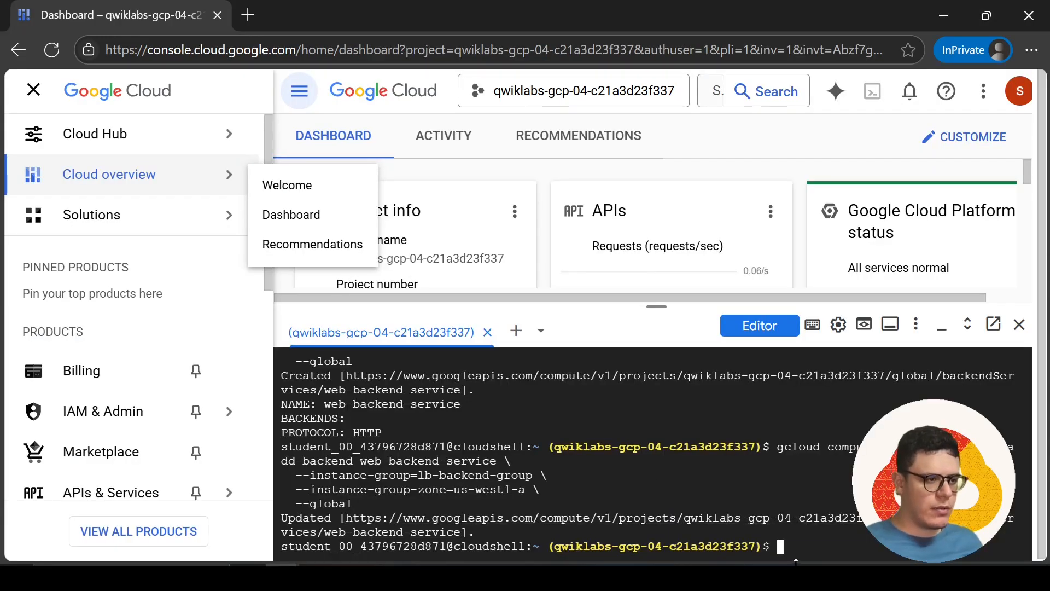
pyautogui.hotkey('alt', 'Tab')
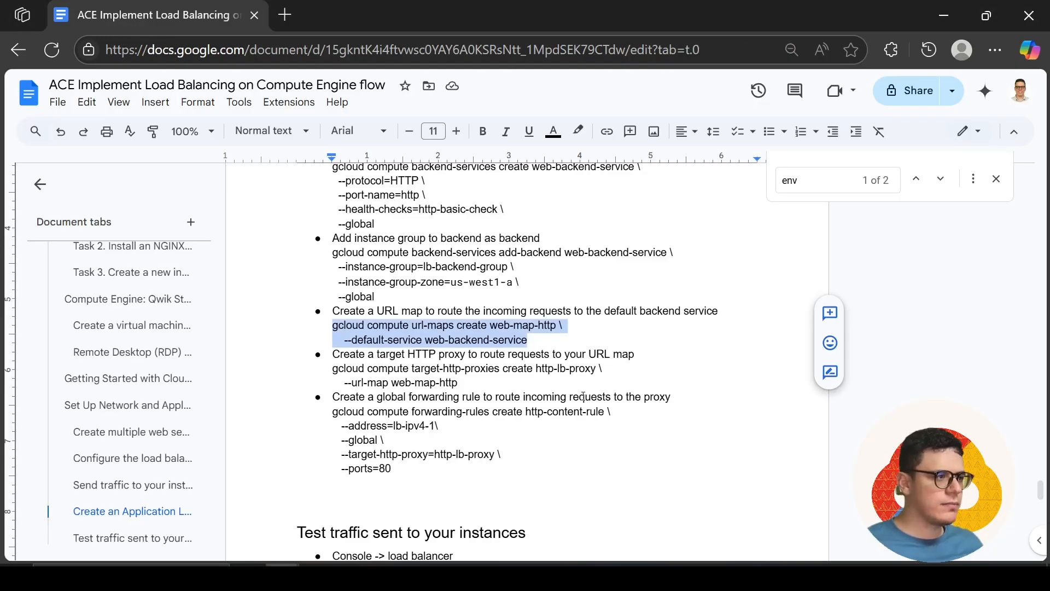
pyautogui.hotkey('ctrl', 'c')
pyautogui.hotkey('alt', 'Tab')
pyautogui.hotkey('ctrl', 'v')
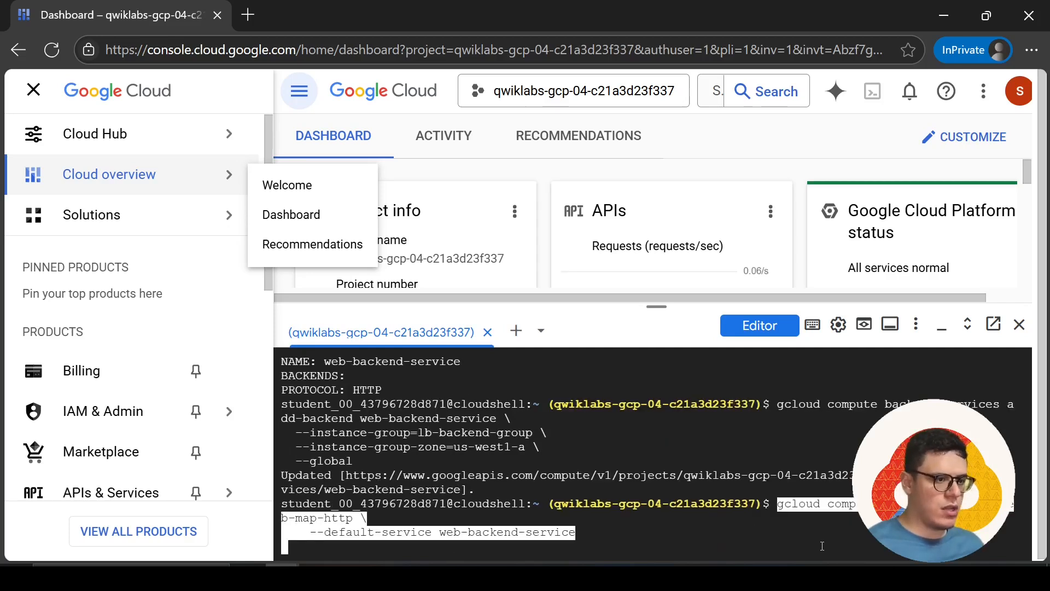
pyautogui.press('Return')
# Create the target HTTP proxy http-lb-proxy for URL map web-map-http in Cloud Shell with the document's command
pyautogui.hotkey('alt', 'Tab')
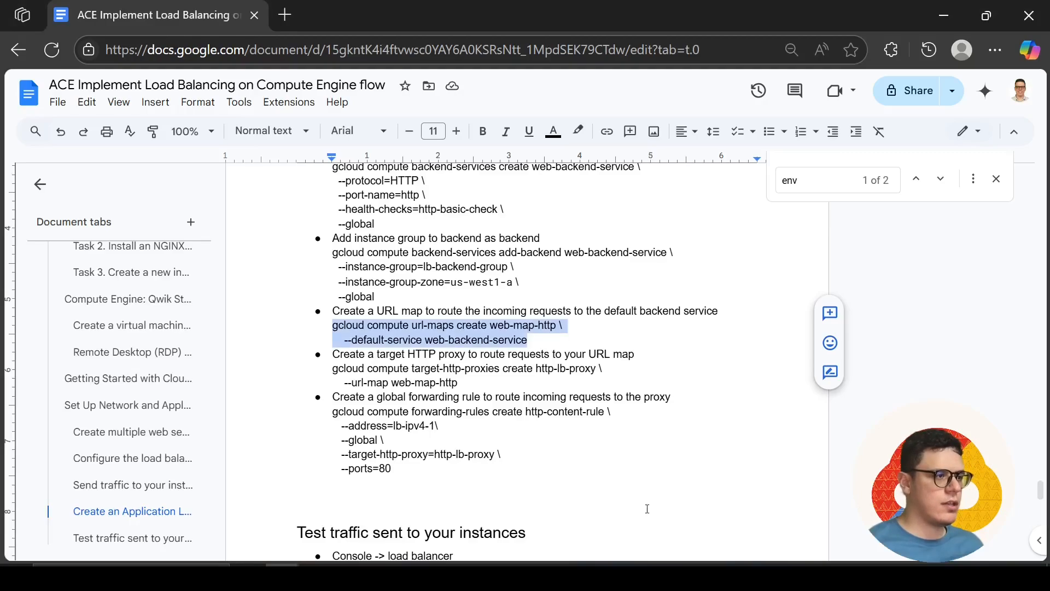
pyautogui.moveTo(469, 386); pyautogui.dragTo(332, 369)
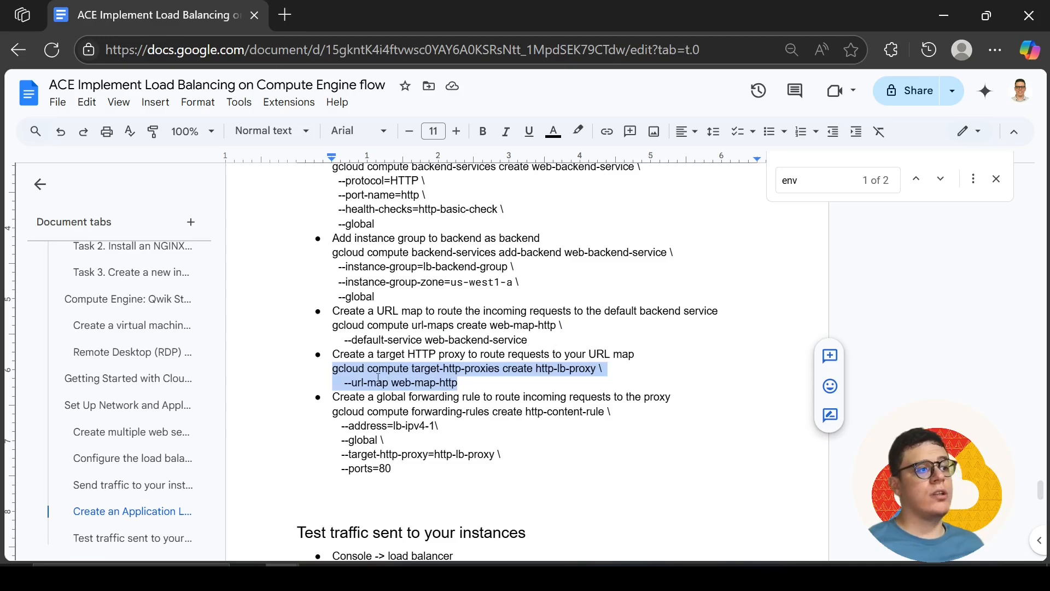
pyautogui.hotkey('alt', 'Tab')
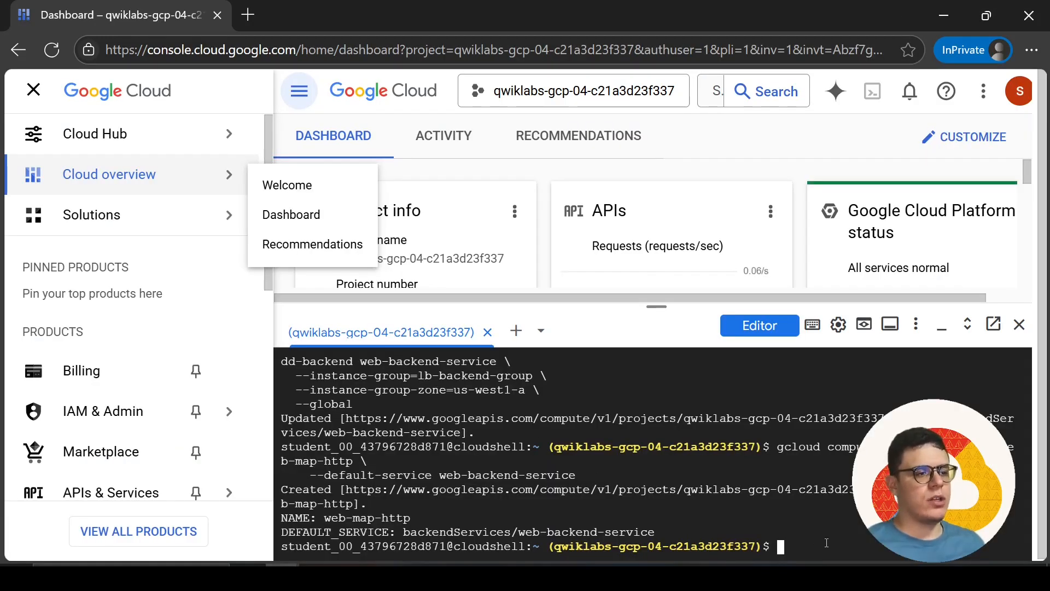
pyautogui.hotkey('ctrl', 'v')
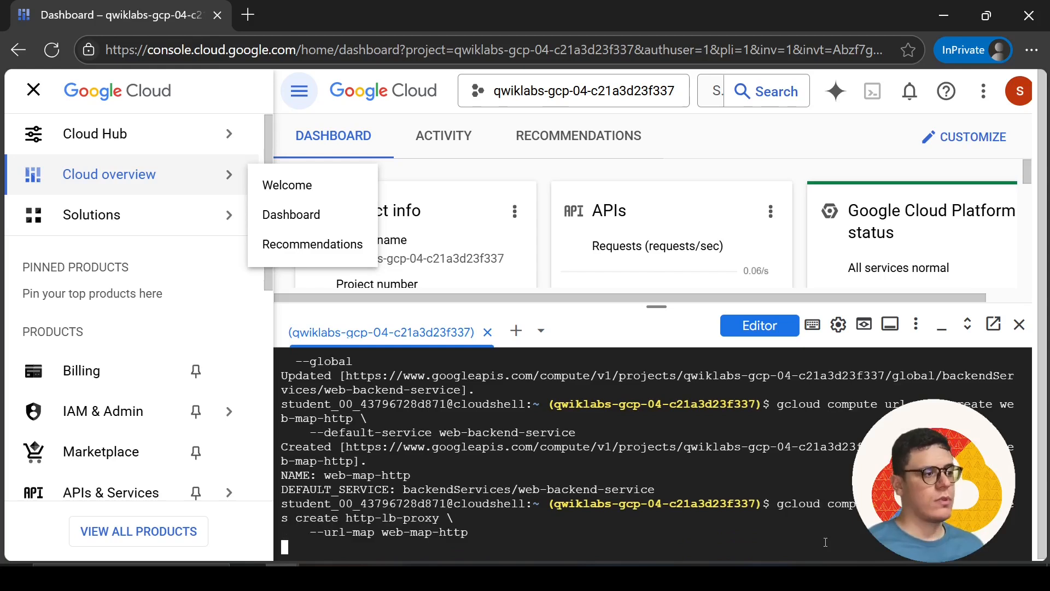
# Run the document's forwarding rule command in Cloud Shell to create global http-content-rule with address lb-ipv4-1, proxy http-lb-proxy and port 80
pyautogui.hotkey('alt', 'Tab')
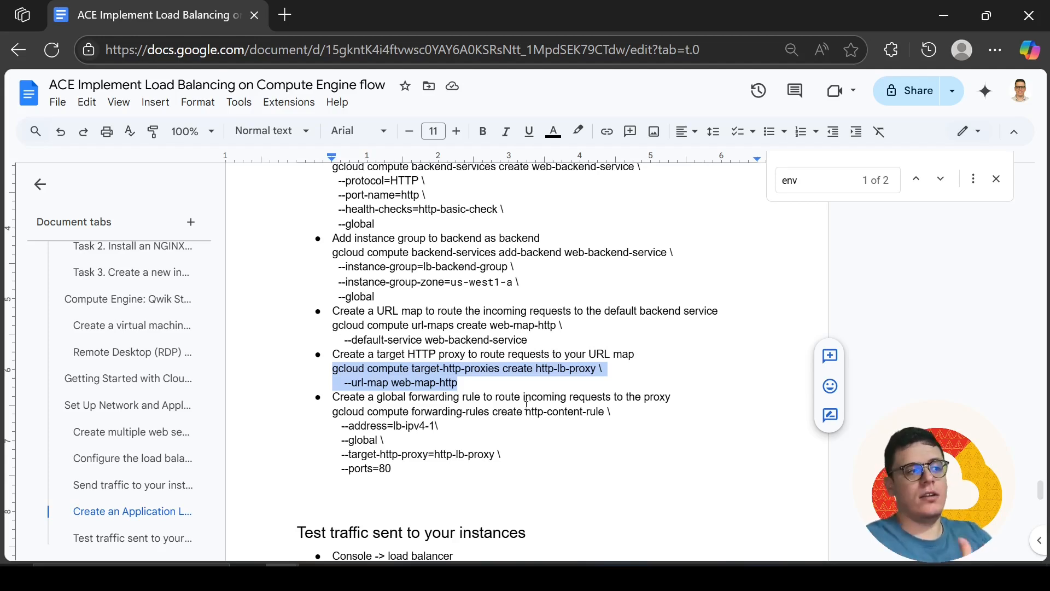
pyautogui.moveTo(400, 472); pyautogui.dragTo(335, 411)
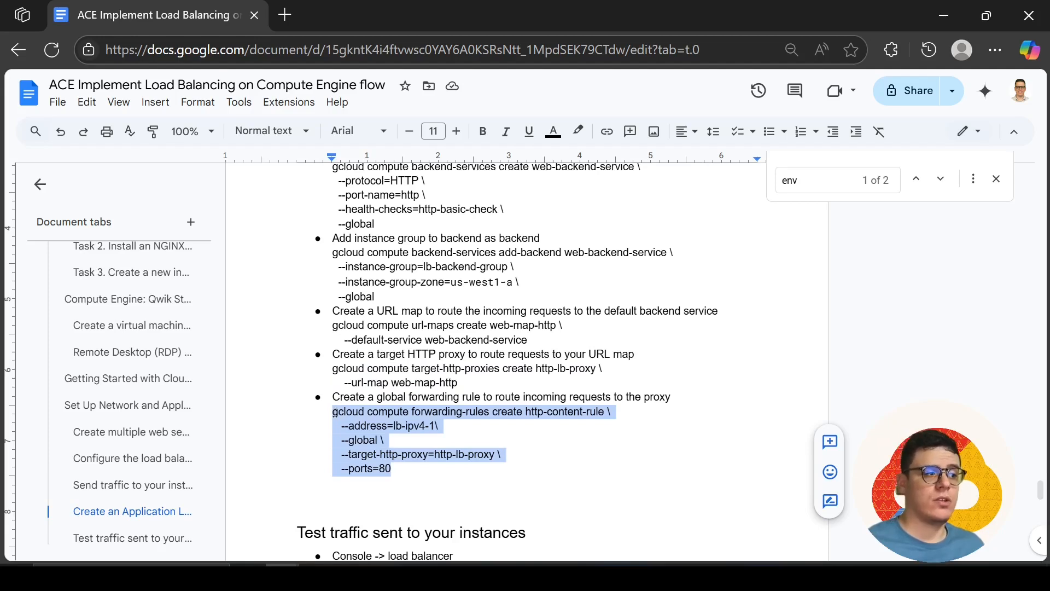
pyautogui.hotkey('ctrl', 'c')
pyautogui.hotkey('alt', 'Tab')
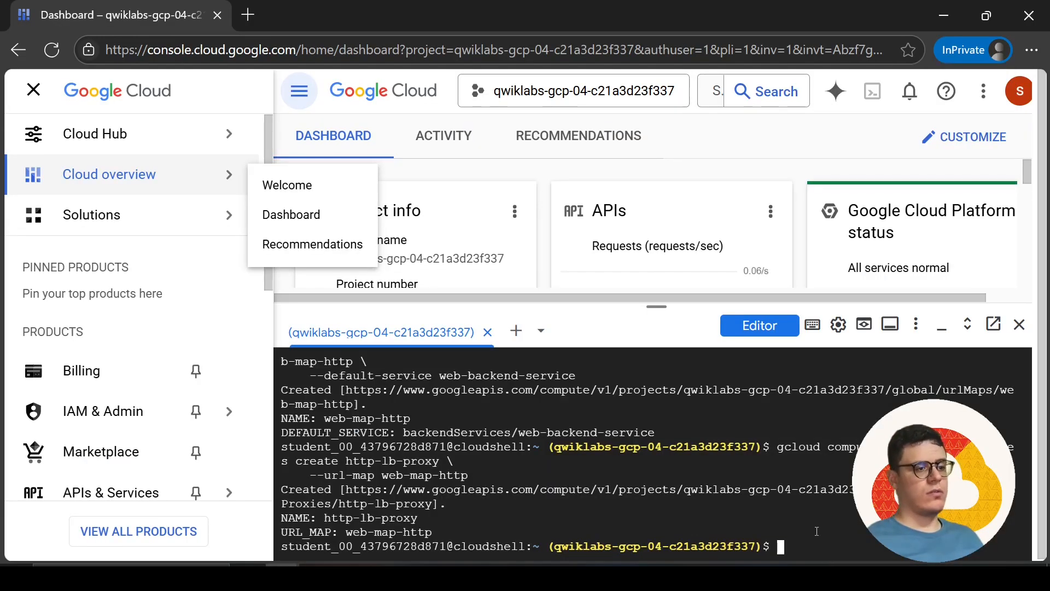
pyautogui.hotkey('ctrl', 'v')
pyautogui.press('Return')
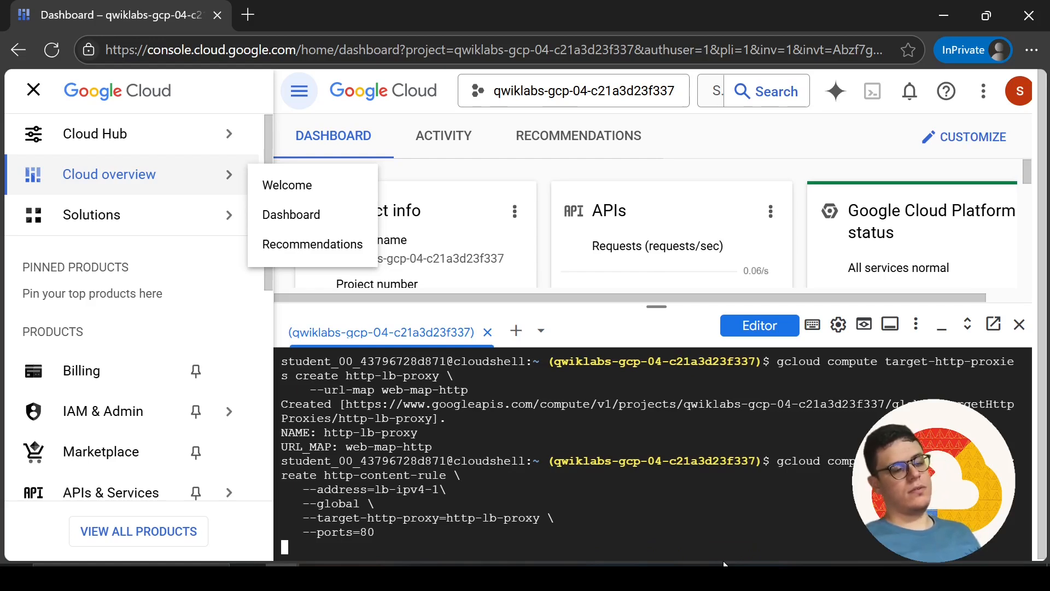
# Review the document's instructions for testing traffic, then search the Google Cloud console for "load balanc" and open the Load balancing page
pyautogui.hotkey('alt', 'Tab')
pyautogui.scroll(-3, 505, 410)
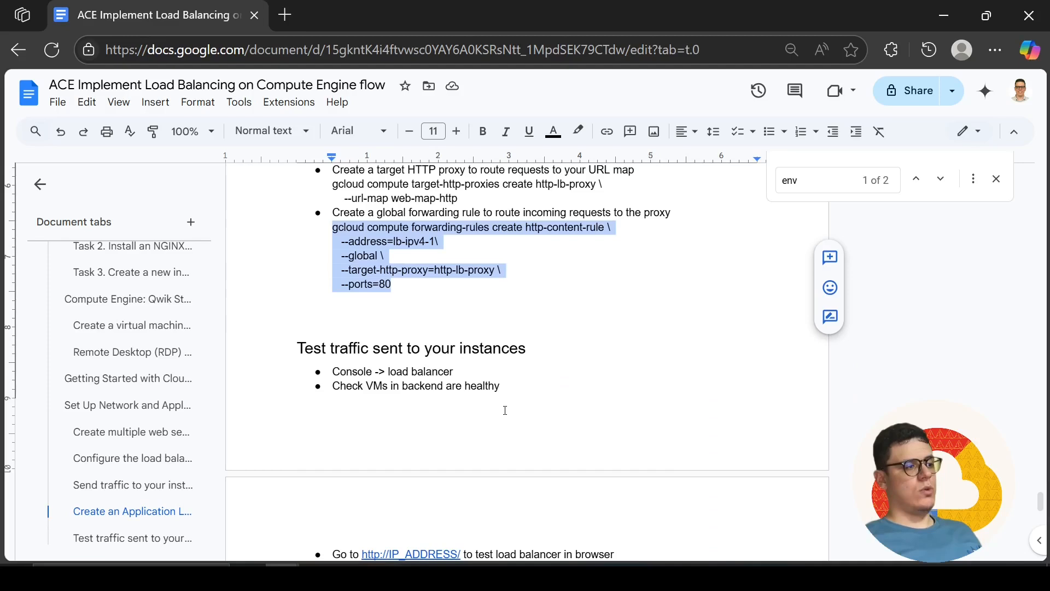
pyautogui.scroll(-2, 505, 410)
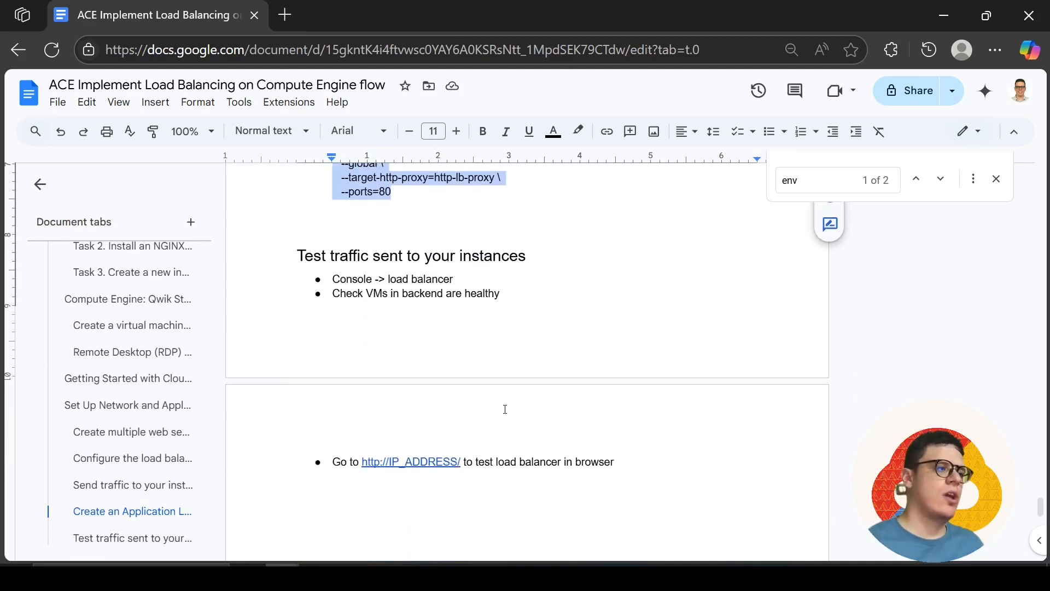
pyautogui.hotkey('alt', 'Tab')
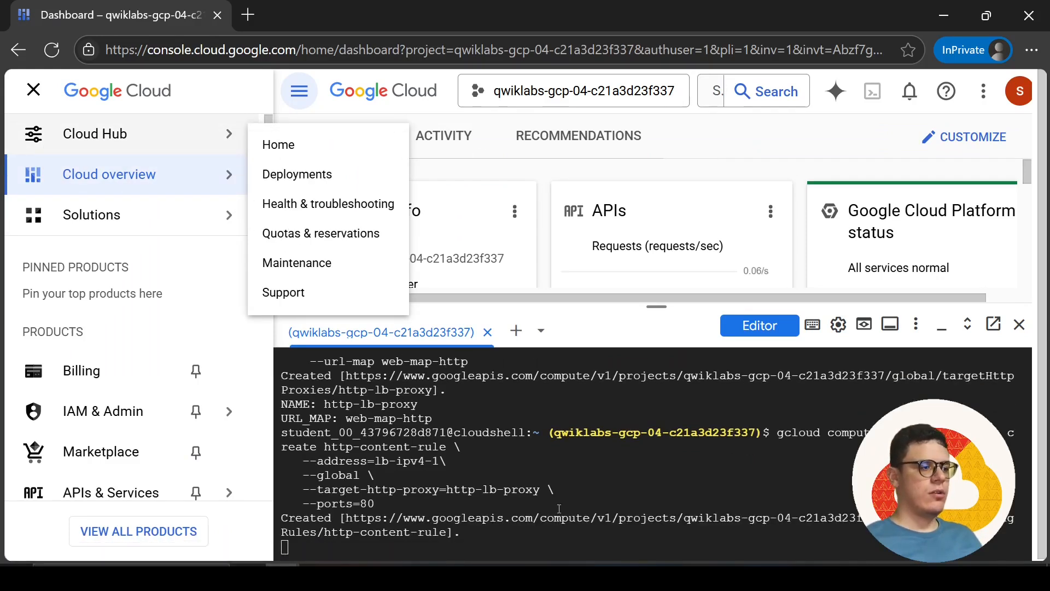
pyautogui.click(717, 91)
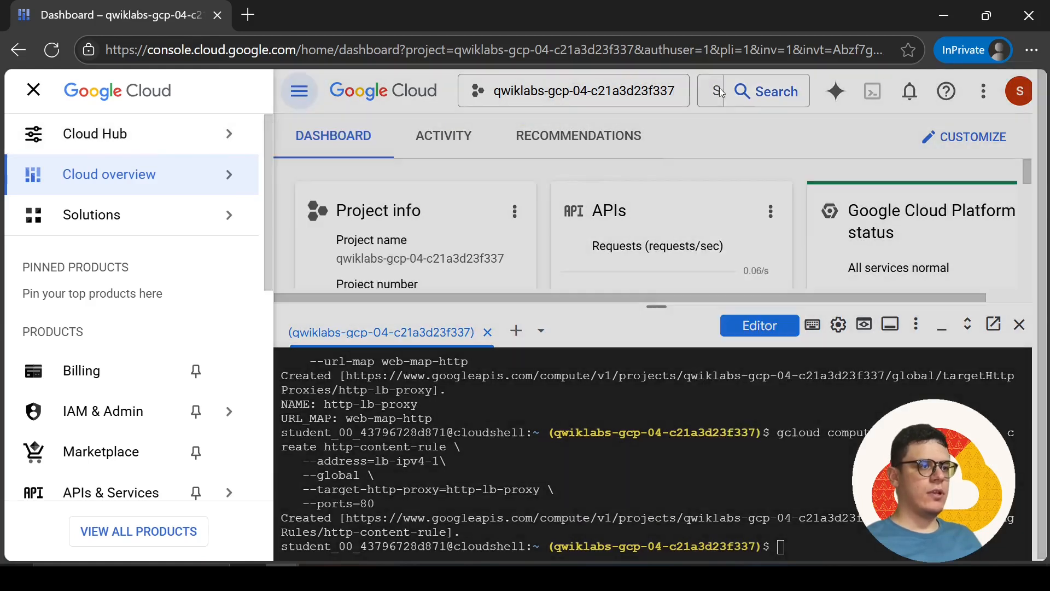
pyautogui.click(720, 90)
pyautogui.write('load ba')
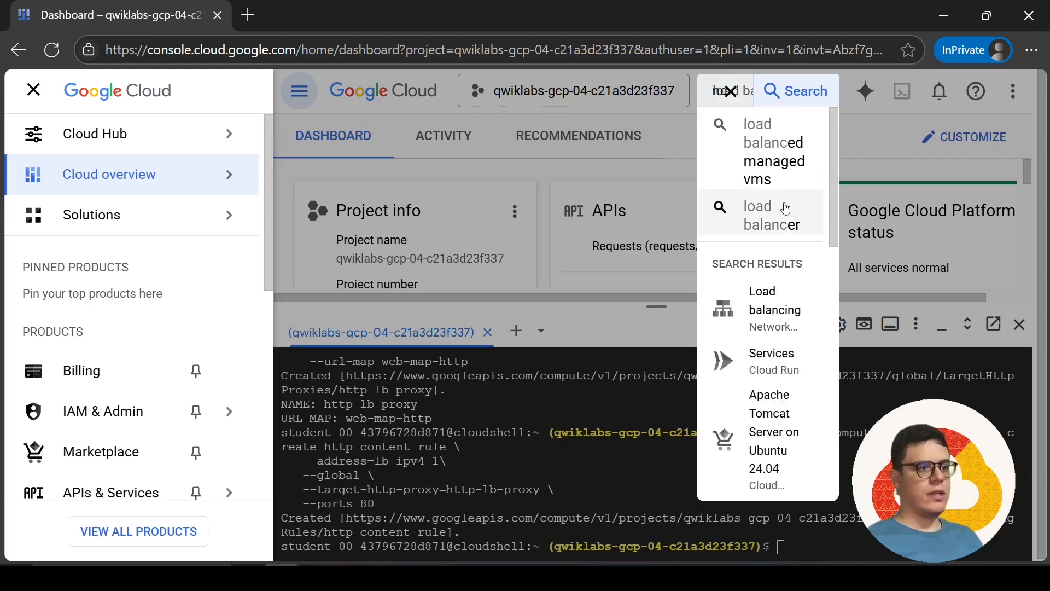
pyautogui.click(786, 293)
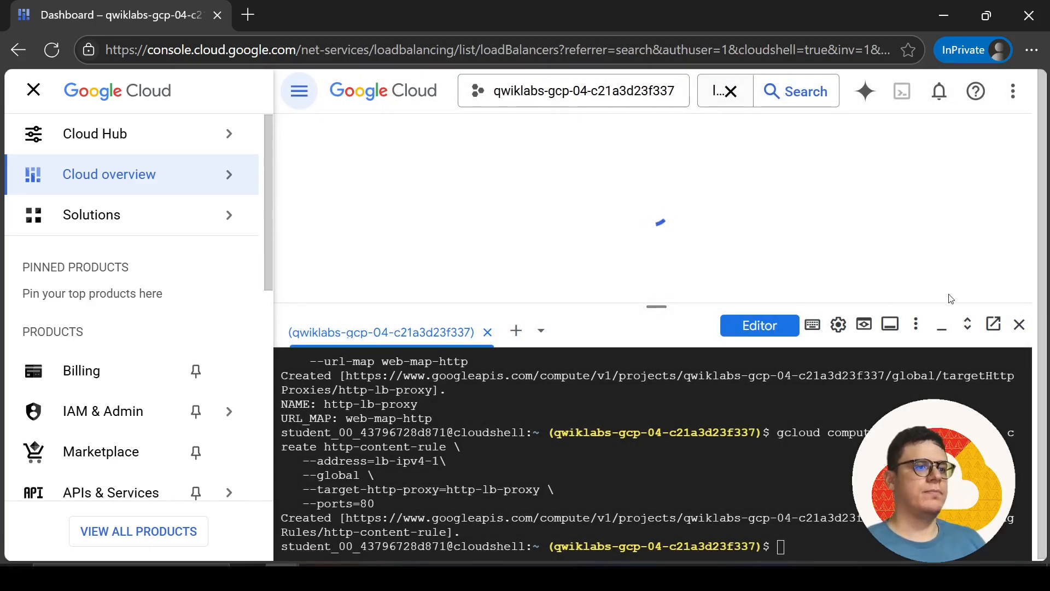
# Minimize Cloud Shell, dismiss the real-time analytics promotion and close the tutorial panel to clear the Load balancing page
pyautogui.click(942, 327)
pyautogui.click(711, 186)
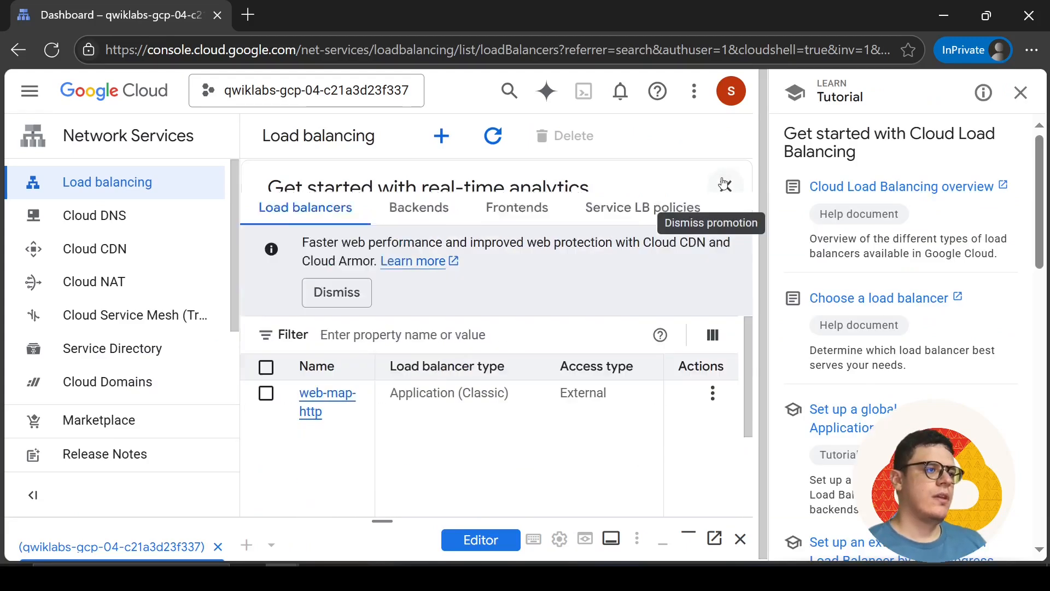
pyautogui.click(1023, 87)
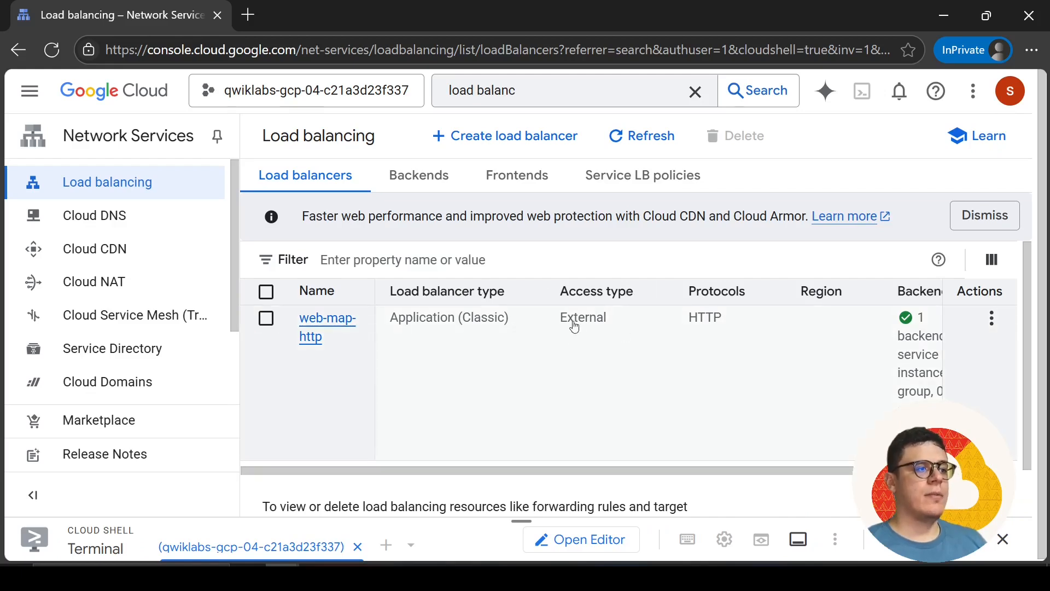
# Review the load balancer list, then open web-map-http's details and check the health of lb-backend-group's instances
pyautogui.moveTo(609, 468); pyautogui.dragTo(655, 471)
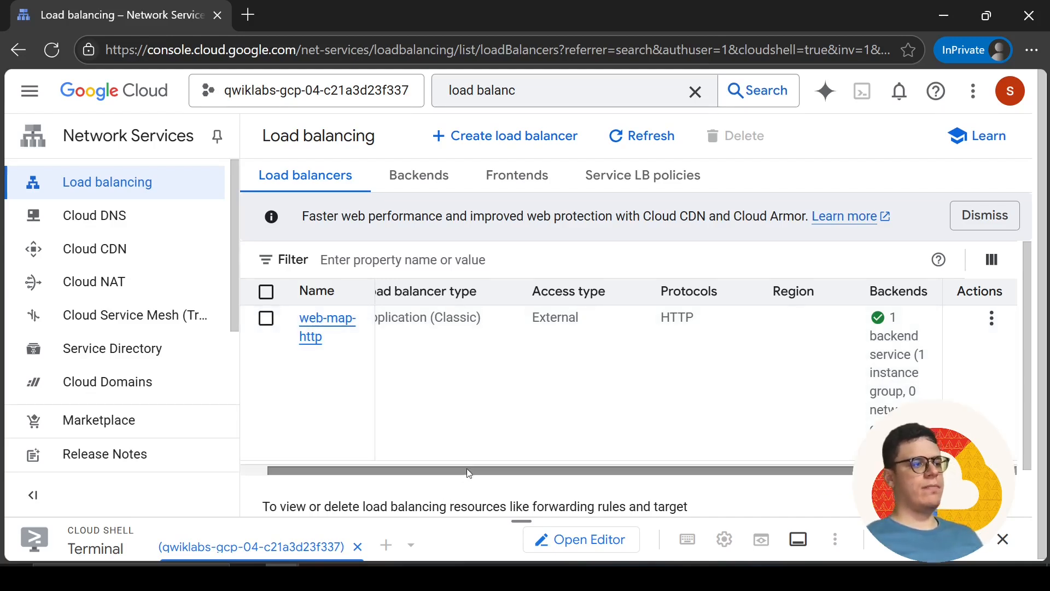
pyautogui.moveTo(469, 471); pyautogui.dragTo(419, 469)
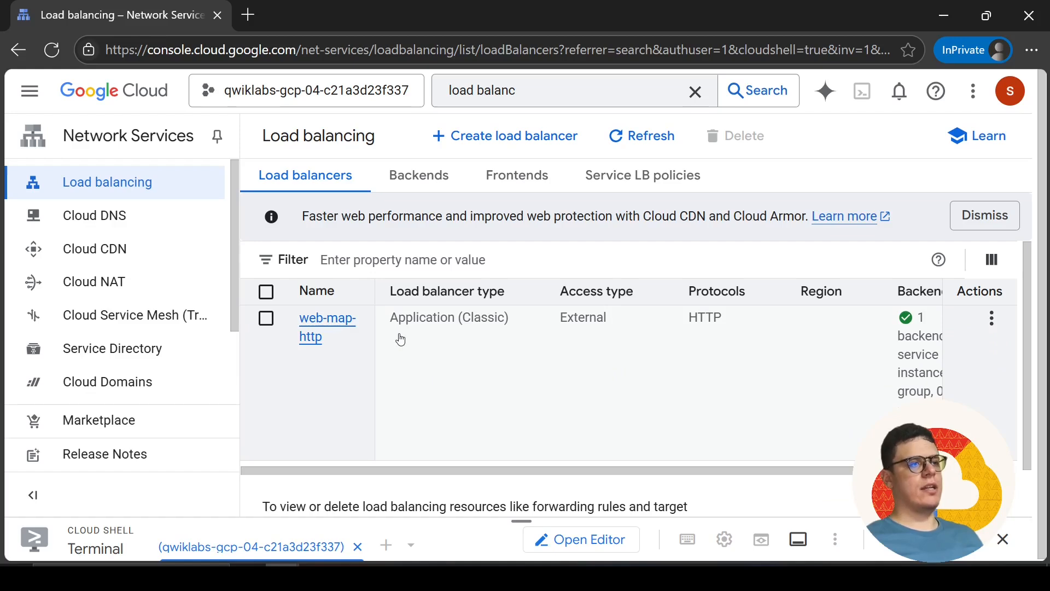
pyautogui.hotkey('alt', 'Tab')
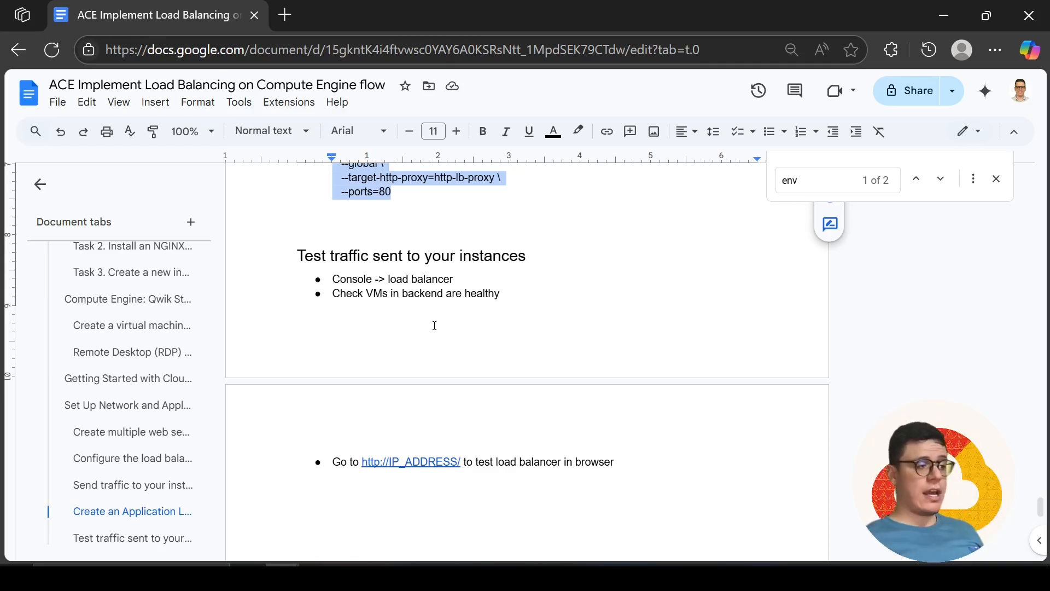
pyautogui.hotkey('alt', 'Tab')
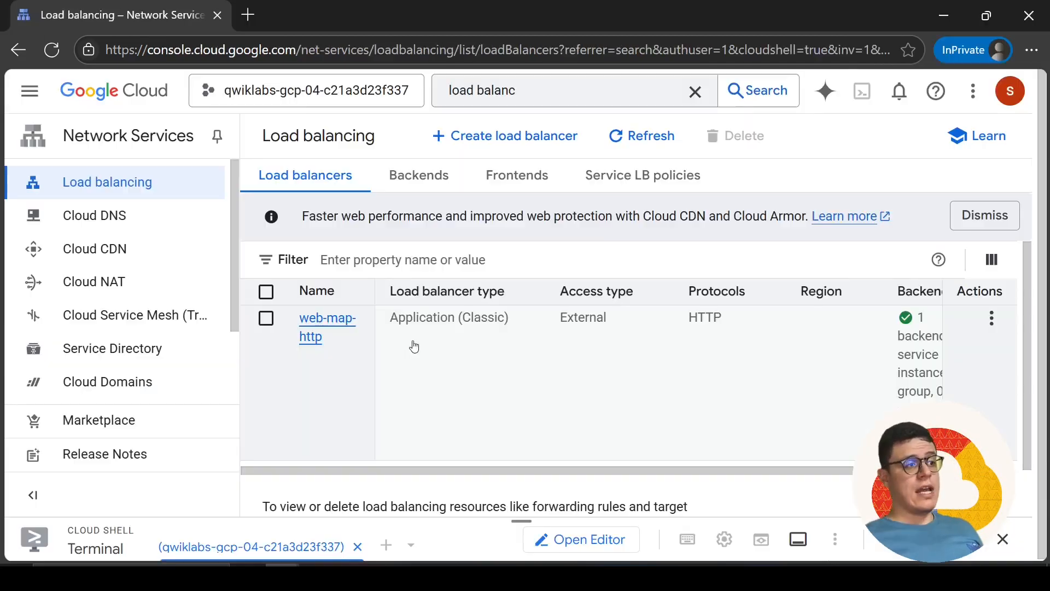
pyautogui.click(321, 333)
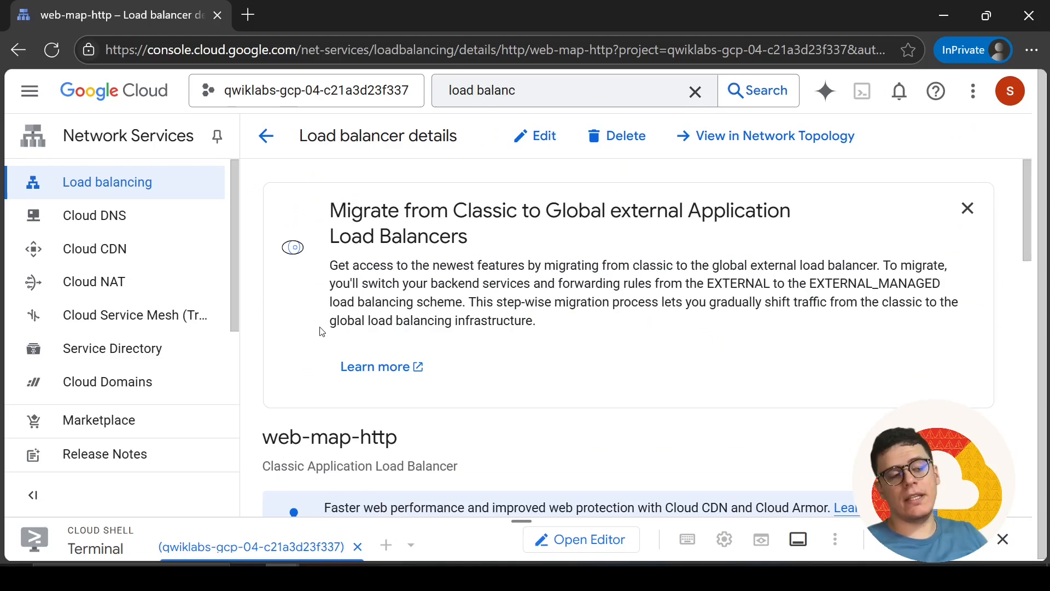
pyautogui.scroll(-10, 441, 361)
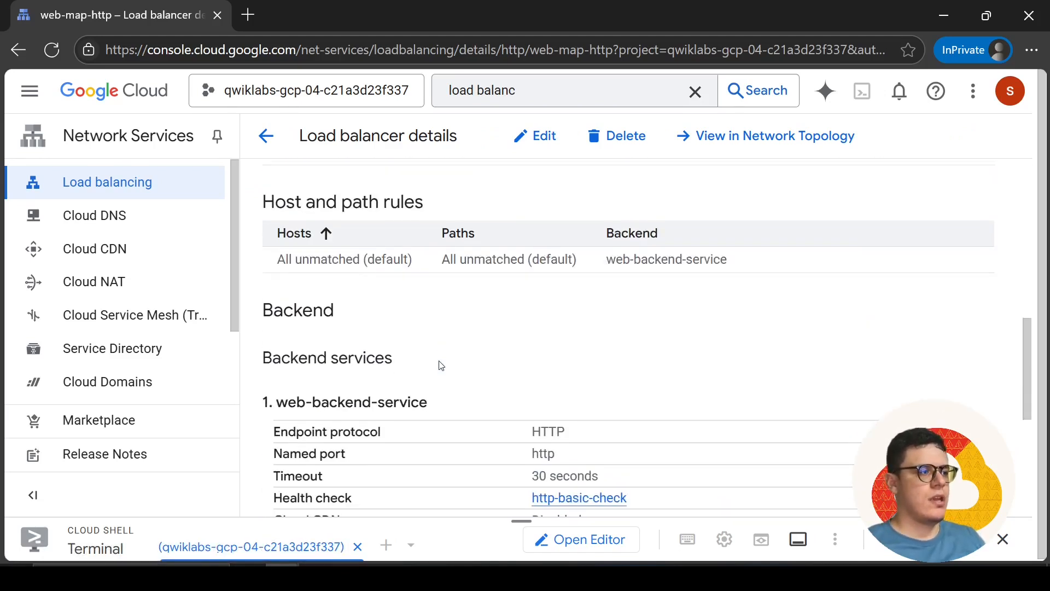
pyautogui.scroll(-6, 441, 365)
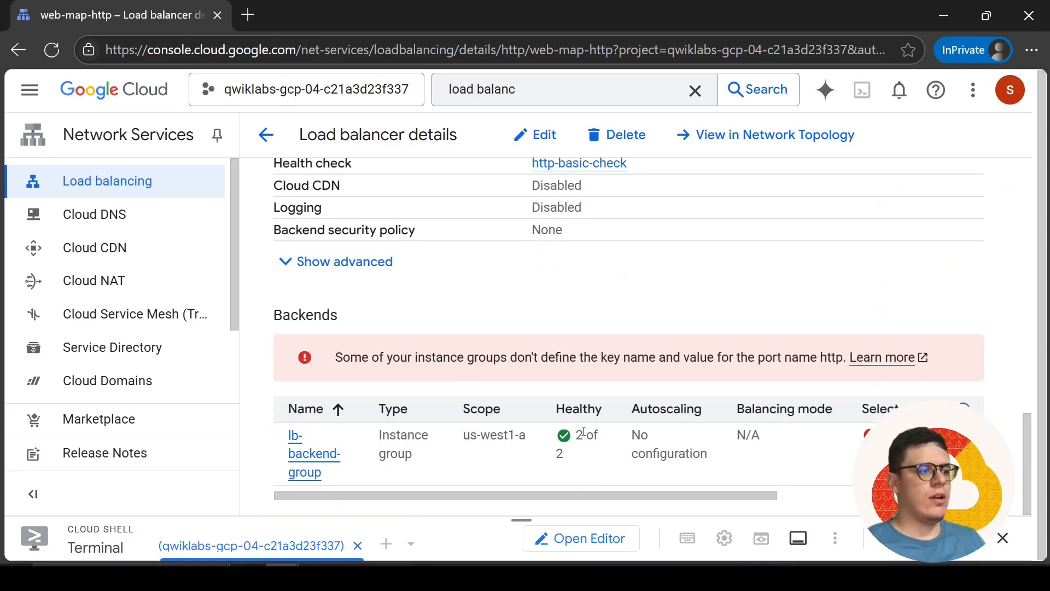
pyautogui.moveTo(755, 492); pyautogui.dragTo(659, 468)
pyautogui.scroll(15, 659, 469)
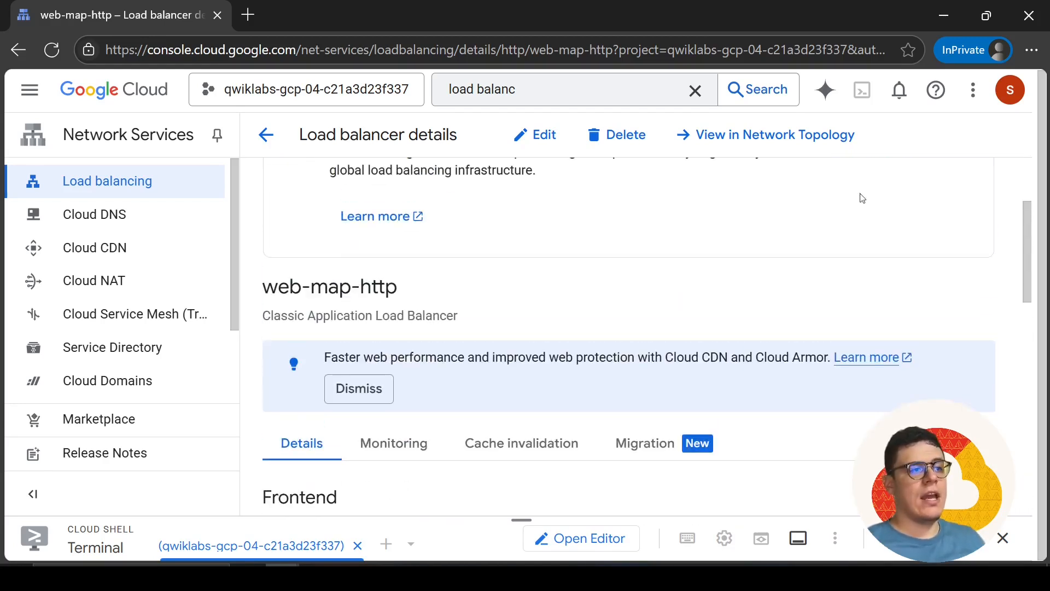
pyautogui.scroll(-15, 848, 296)
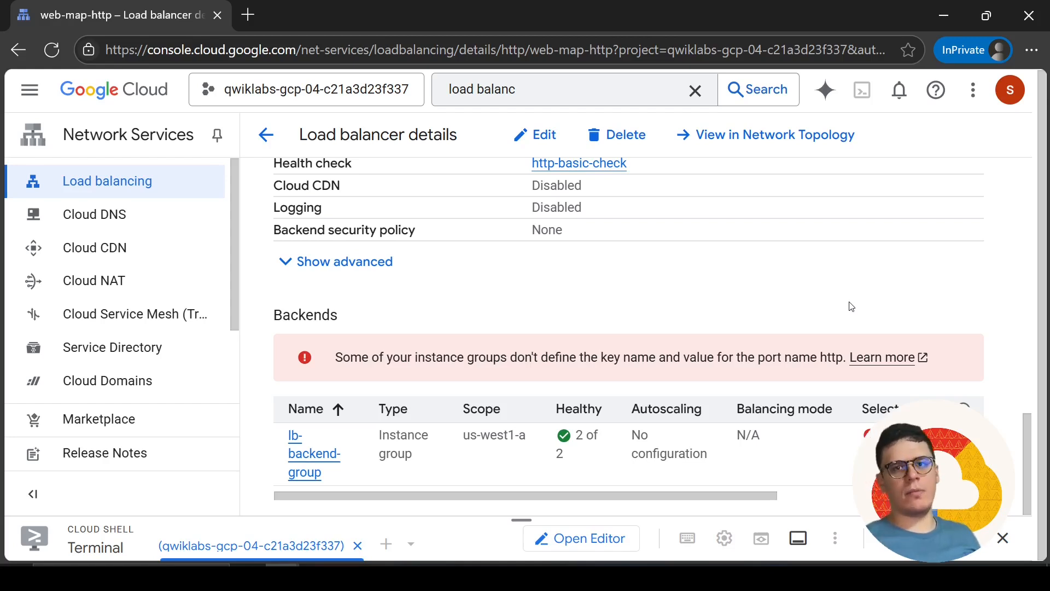
pyautogui.hotkey('alt', 'Tab')
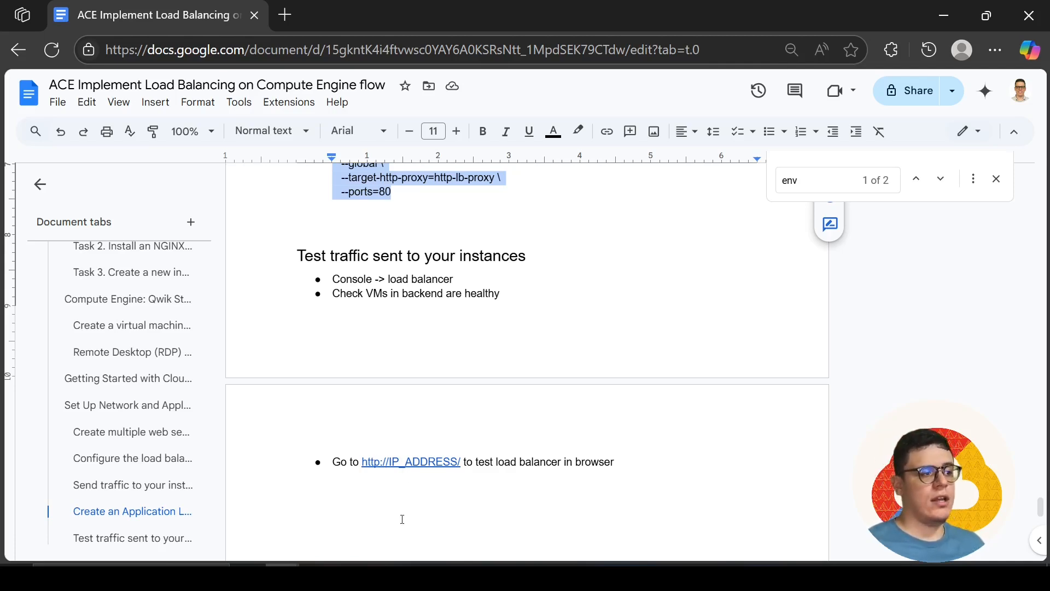
pyautogui.moveTo(359, 463); pyautogui.dragTo(386, 461)
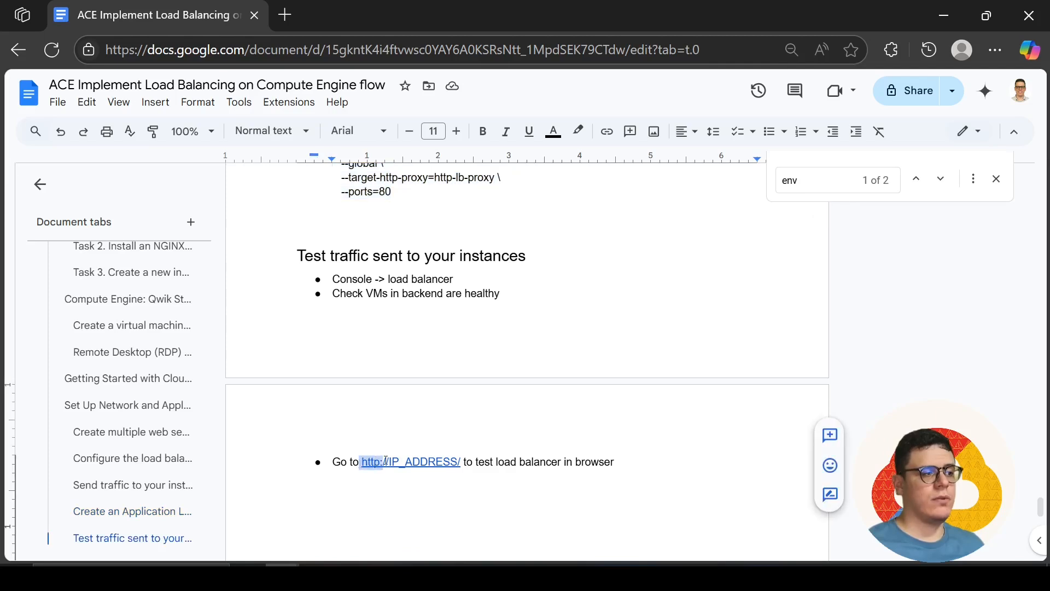
pyautogui.click(279, 22)
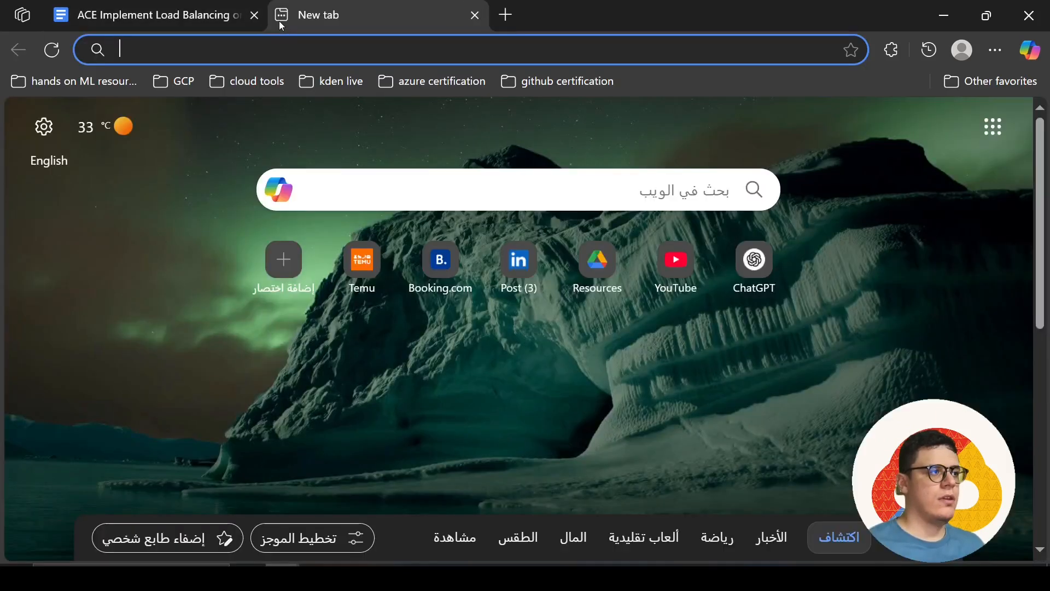
pyautogui.write('http')
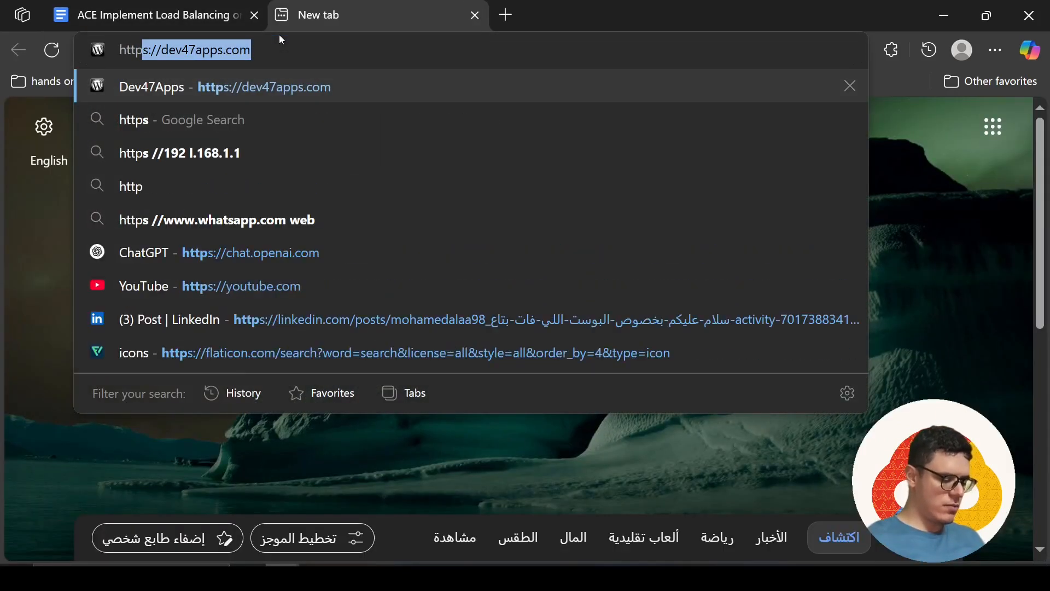
pyautogui.write('://')
pyautogui.press('Return')
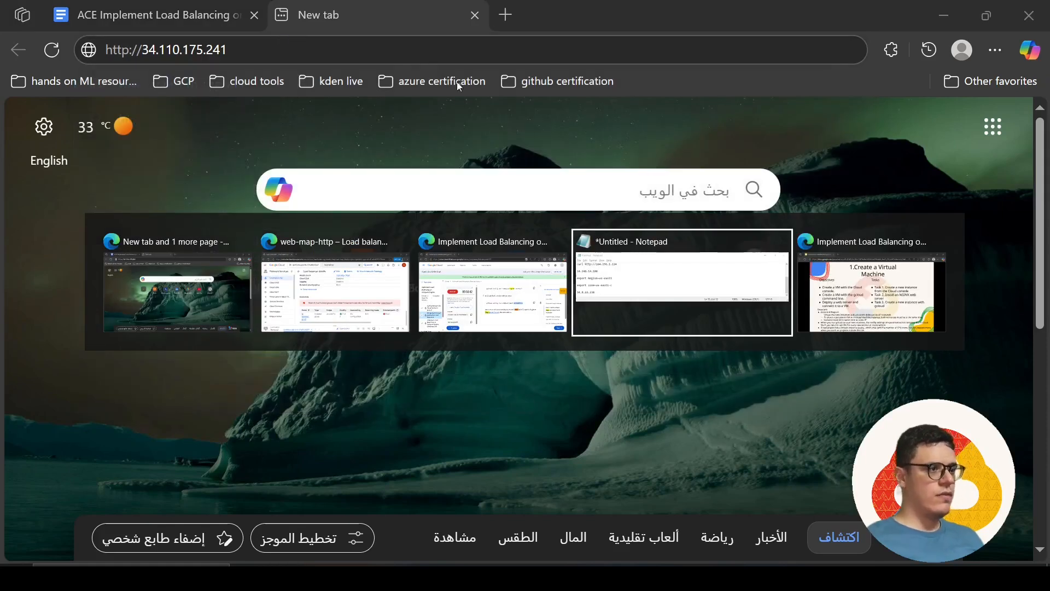
# Copy the load balancer IP 34.8.22.238 from the Notepad notes and open it over http in the new browser tab
pyautogui.hotkey('alt', 'Tab')
pyautogui.moveTo(160, 195); pyautogui.dragTo(97, 194)
pyautogui.hotkey('ctrl', 'c')
pyautogui.click(115, 184)
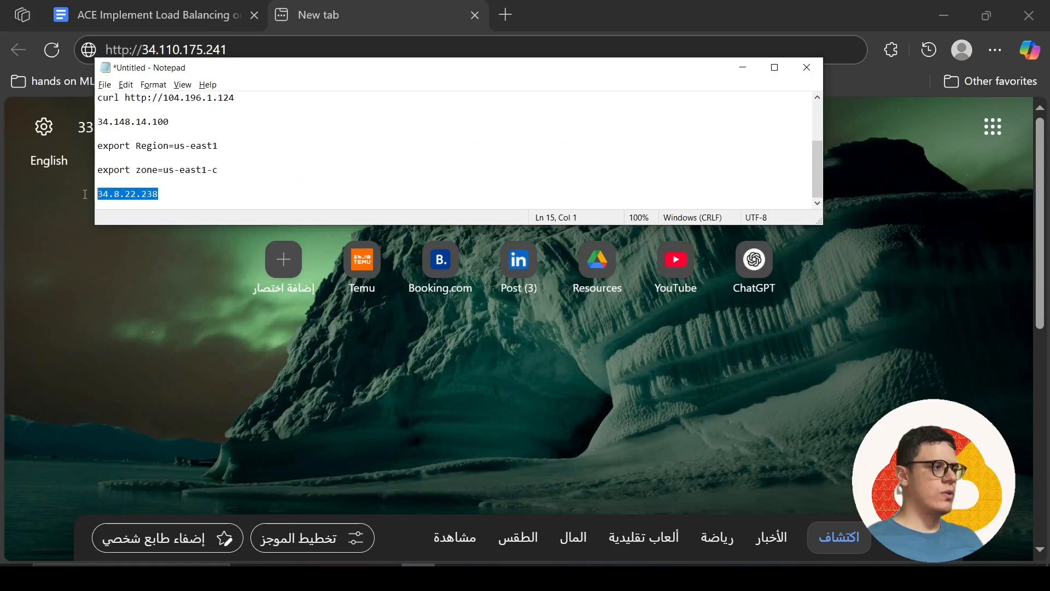
pyautogui.doubleClick(233, 51)
pyautogui.click(233, 54)
pyautogui.doubleClick(234, 53)
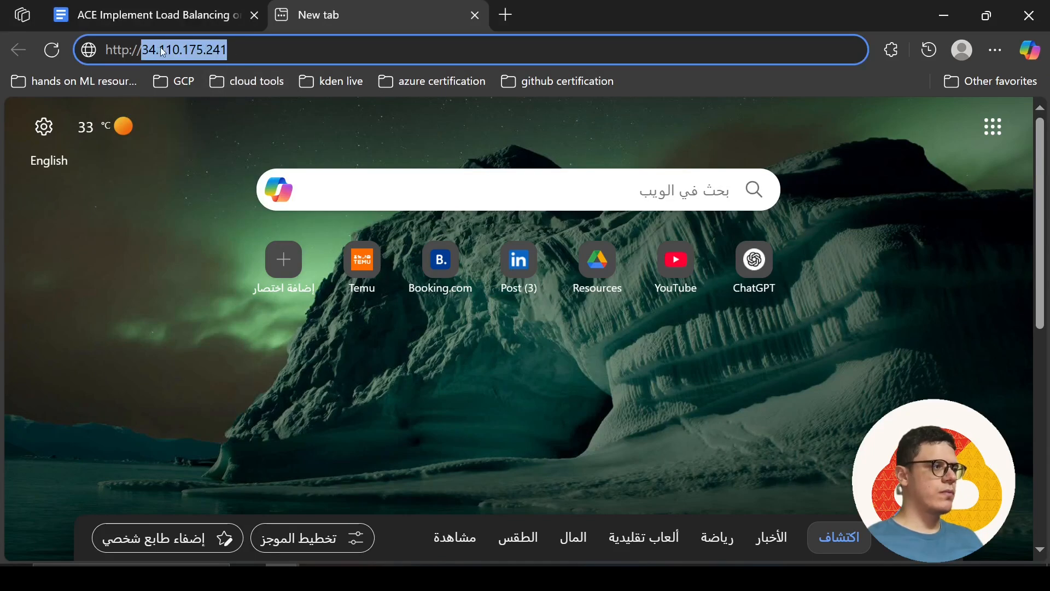
pyautogui.hotkey('ctrl', 'v')
pyautogui.press('Return')
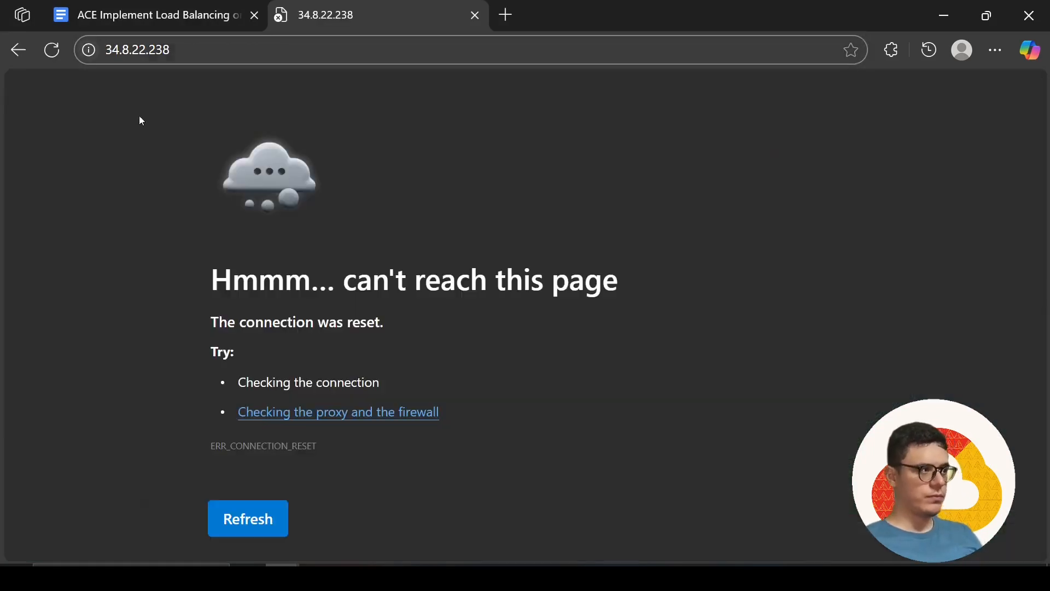
# Reload the 34.8.22.238 page several times
pyautogui.click(264, 518)
pyautogui.click(264, 518)
pyautogui.click(265, 518)
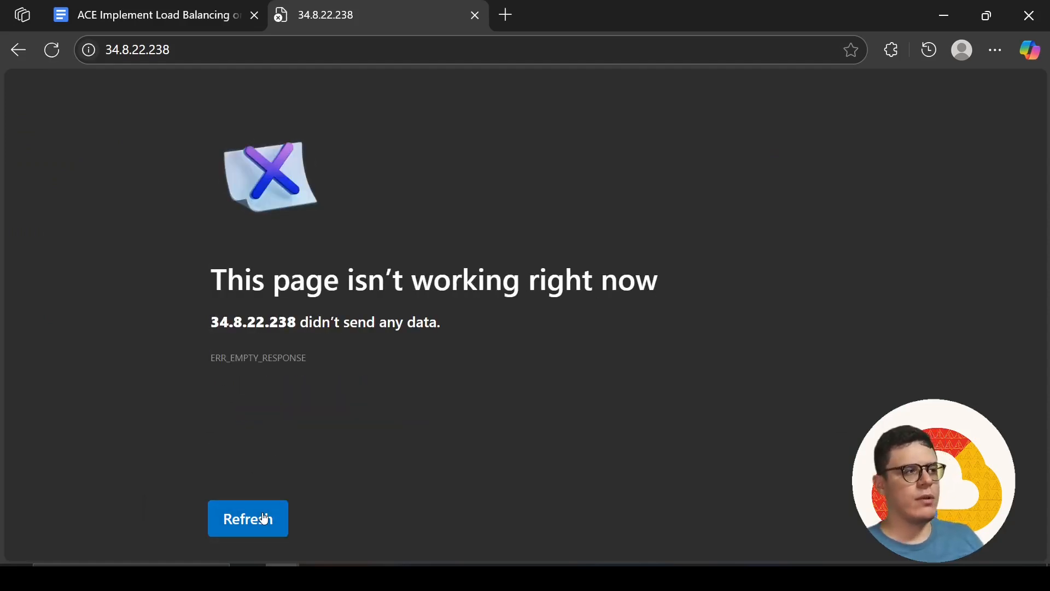
# Switch to the Skills Boost lab page and read Task 6's instructions and note on testing the load balancer in a browser
pyautogui.hotkey('alt', 'Tab')
pyautogui.hotkey('alt', 'Tab')
pyautogui.hotkey('alt', 'Tab')
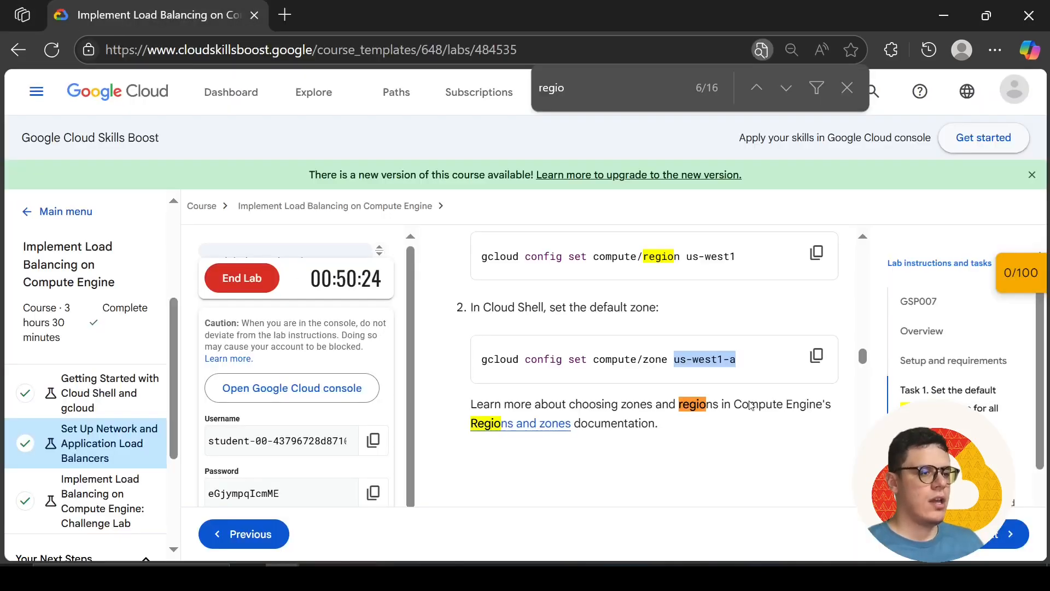
pyautogui.scroll(-3, 1017, 452)
pyautogui.scroll(-20, 617, 440)
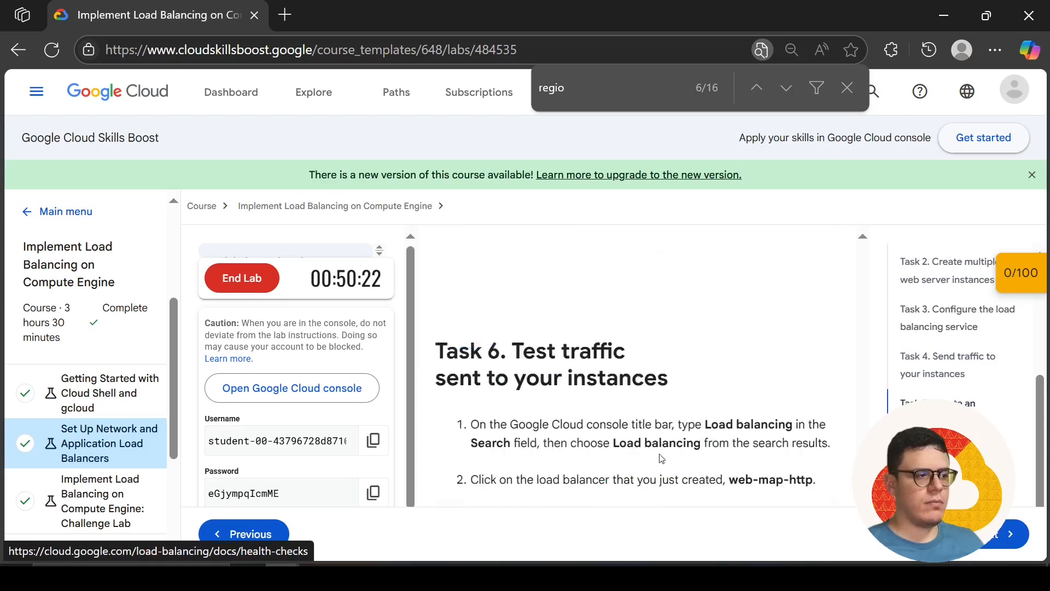
pyautogui.scroll(3, 617, 440)
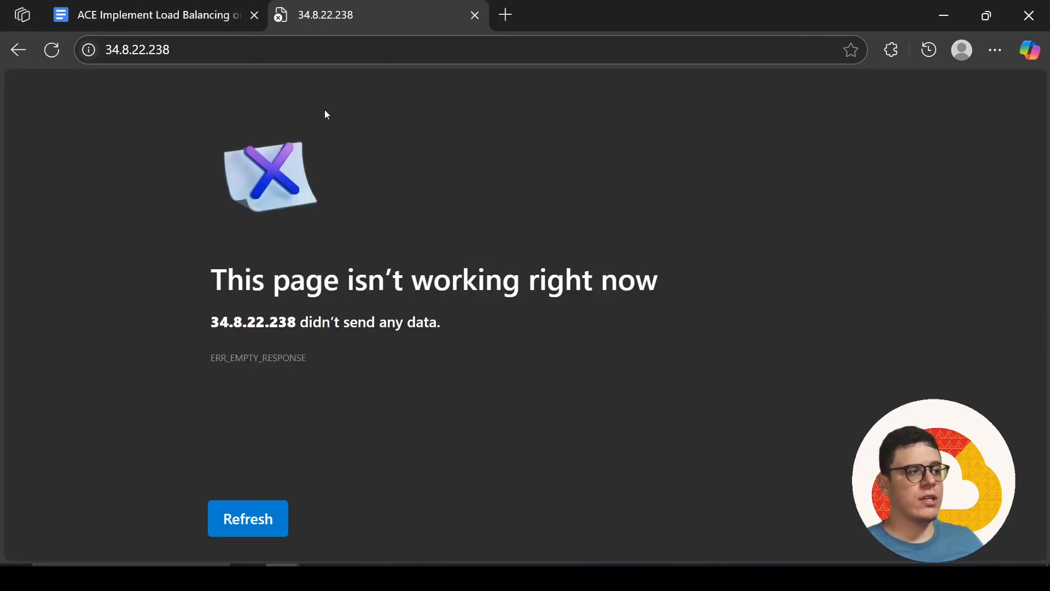
# Retry loading 34.8.22.238 in the browser tab repeatedly, glancing back at the lab's note on connection wait time
pyautogui.click(352, 49)
pyautogui.click(323, 49)
pyautogui.press('Return')
pyautogui.click(324, 47)
pyautogui.press('Return')
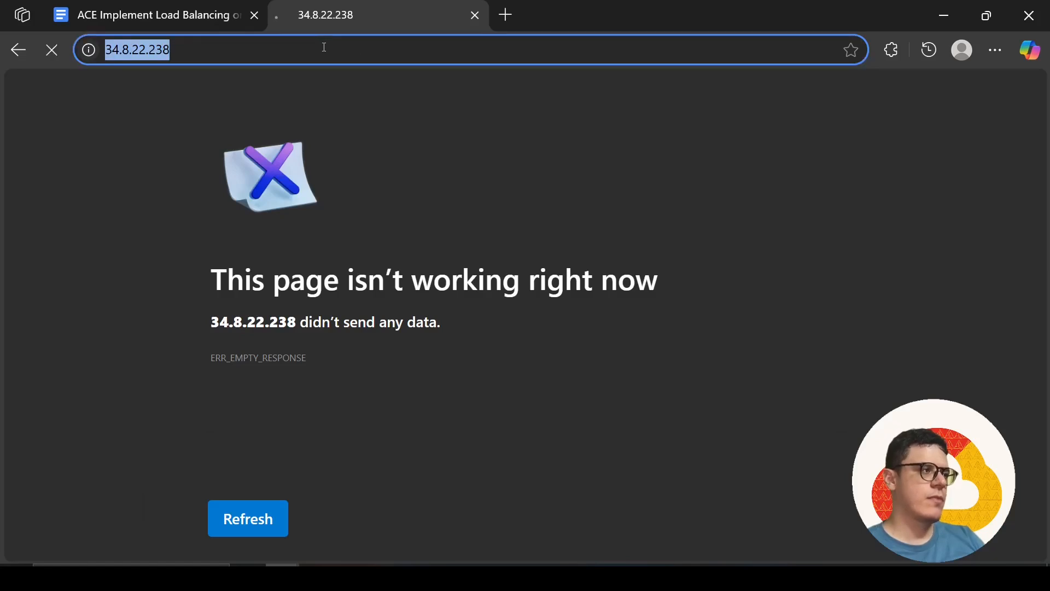
pyautogui.hotkey('alt', 'Tab')
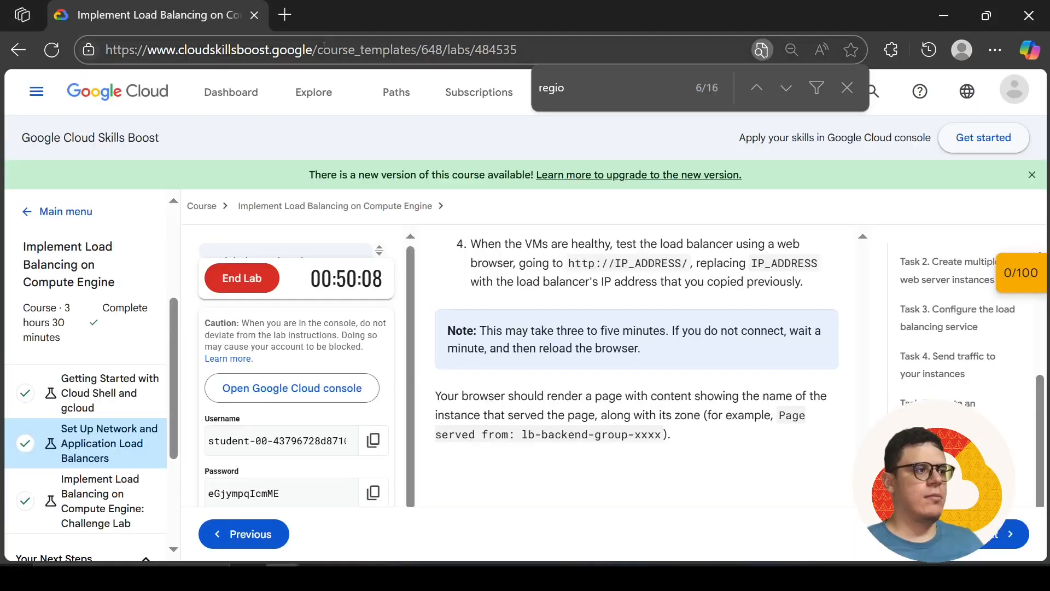
pyautogui.hotkey('alt', 'Tab')
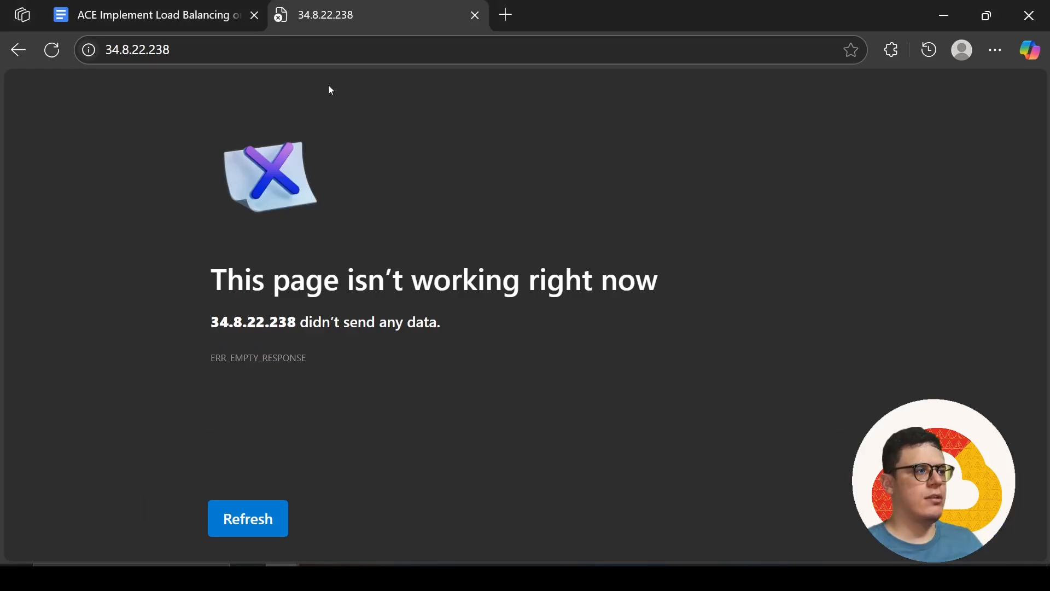
pyautogui.click(322, 60)
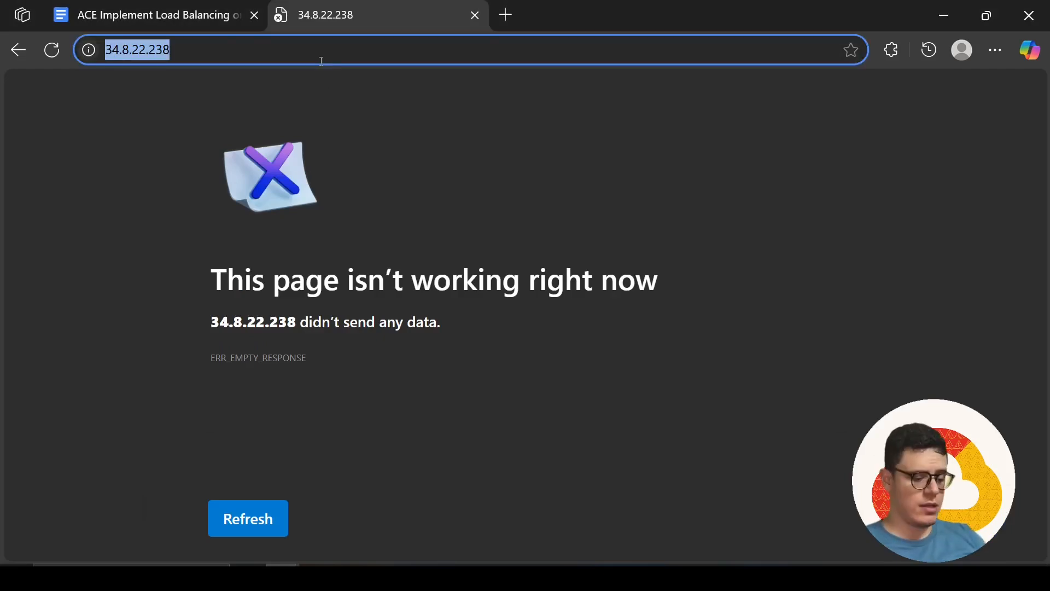
pyautogui.press('Return')
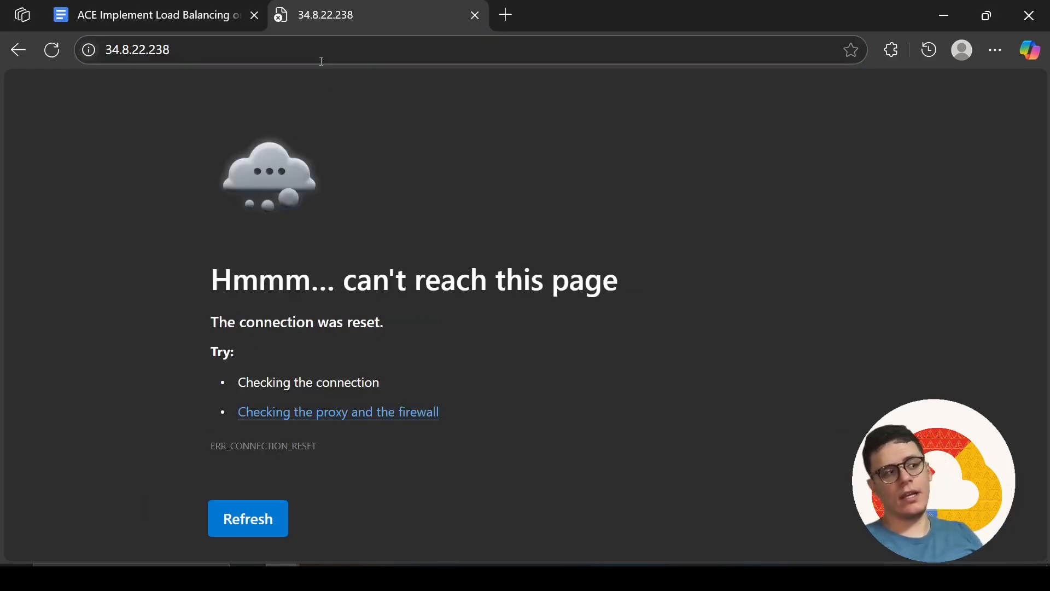
pyautogui.click(321, 61)
pyautogui.press('Return')
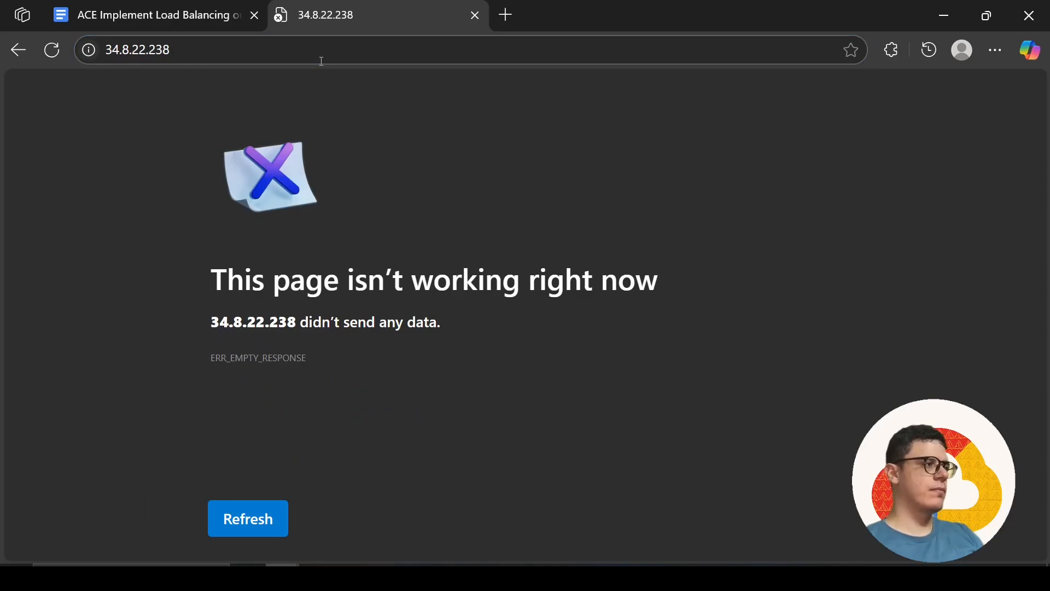
pyautogui.click(321, 61)
pyautogui.press('Return')
# Recheck web-map-http's backend health in the Google Cloud console and the document's final browser test instruction
pyautogui.hotkey('alt', 'Tab')
pyautogui.press('Tab')
pyautogui.press('Tab')
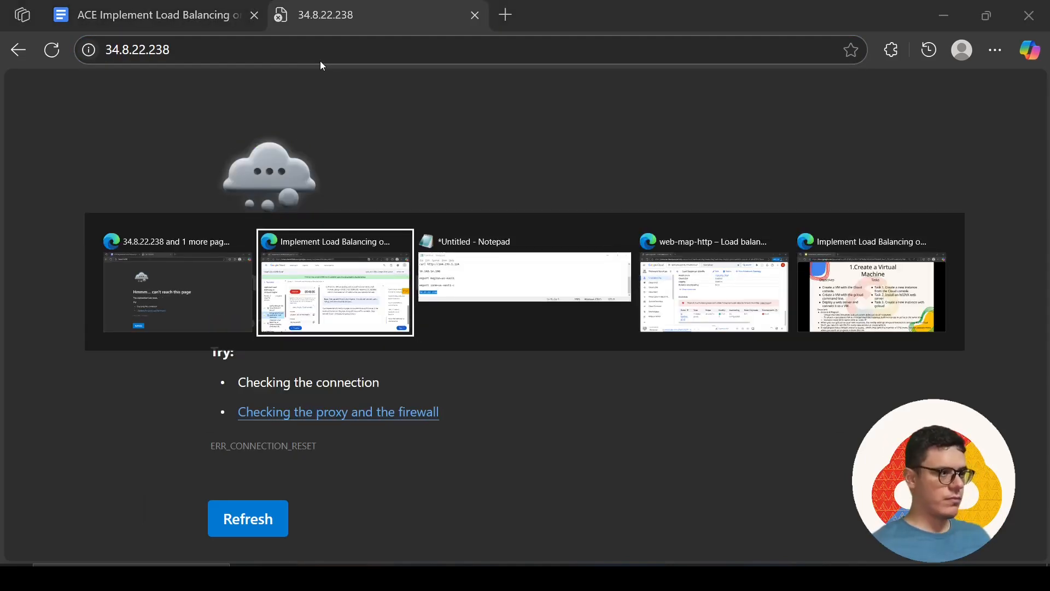
pyautogui.hotkey('alt', 'Tab')
pyautogui.press('Tab')
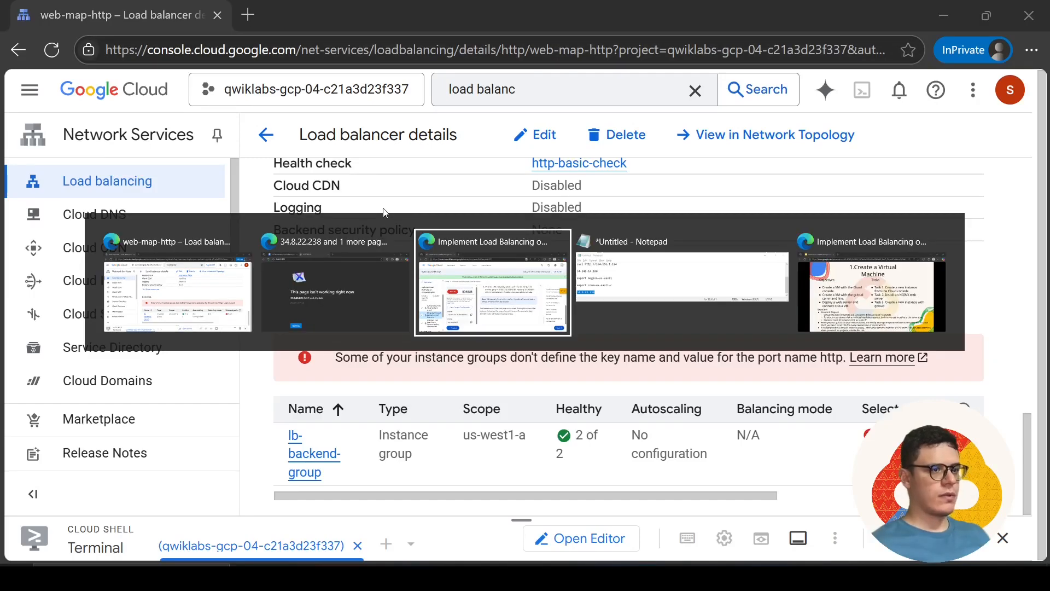
pyautogui.hotkey('alt', 'Tab')
pyautogui.press('Tab')
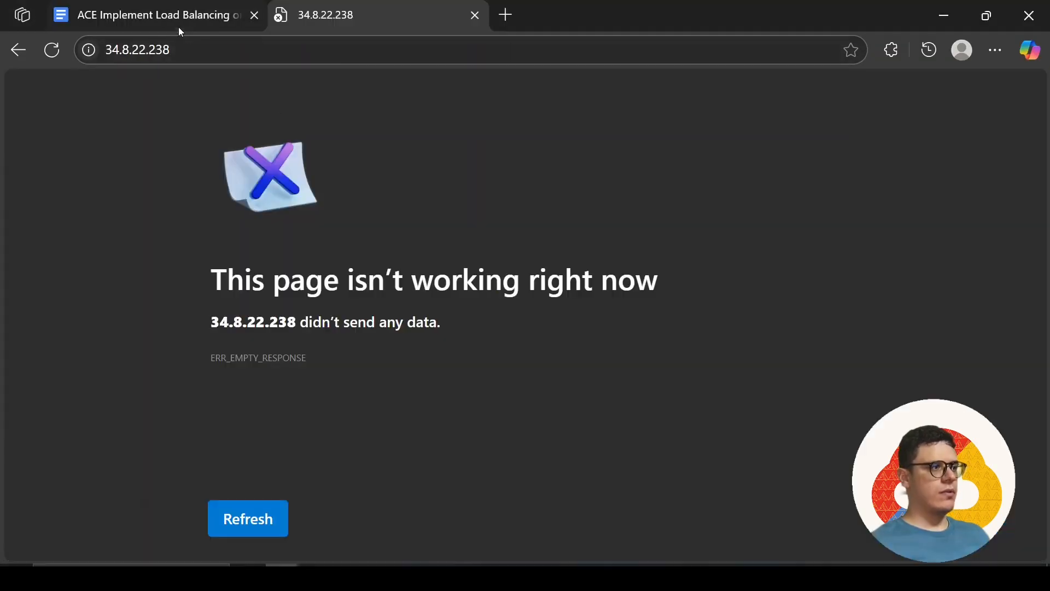
pyautogui.click(178, 27)
pyautogui.scroll(-5, 391, 382)
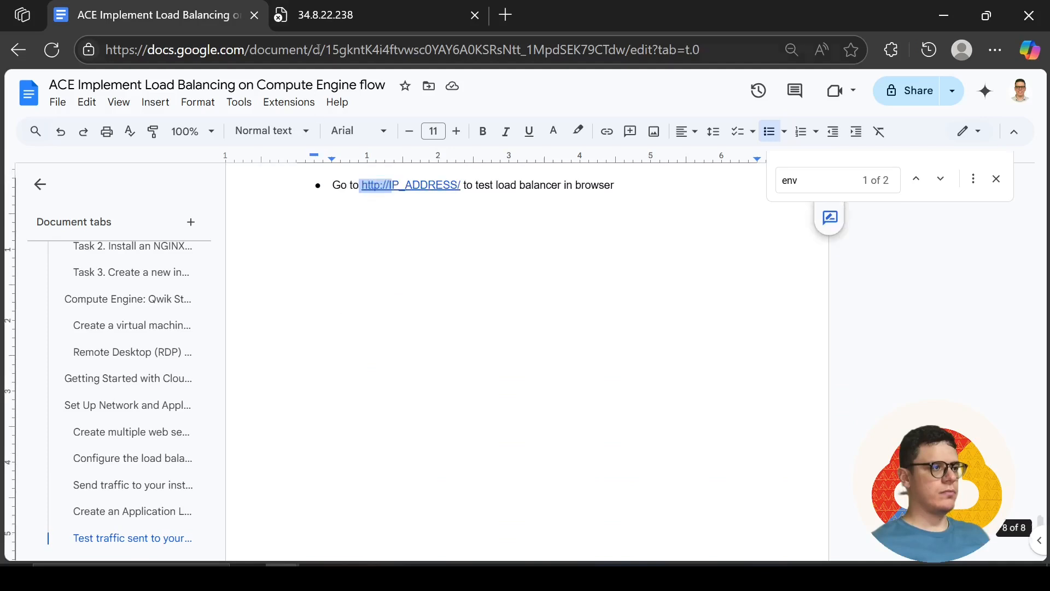
pyautogui.click(356, 14)
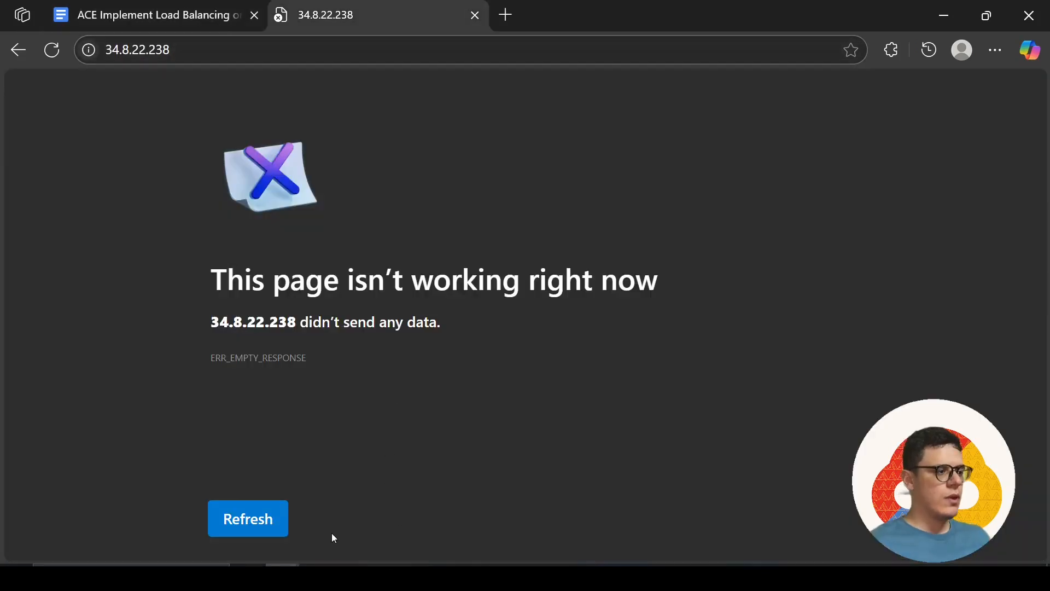
# Return to web-map-http's details in the console and examine its frontend address, host and path rules and backend service settings
pyautogui.hotkey('alt', 'Tab')
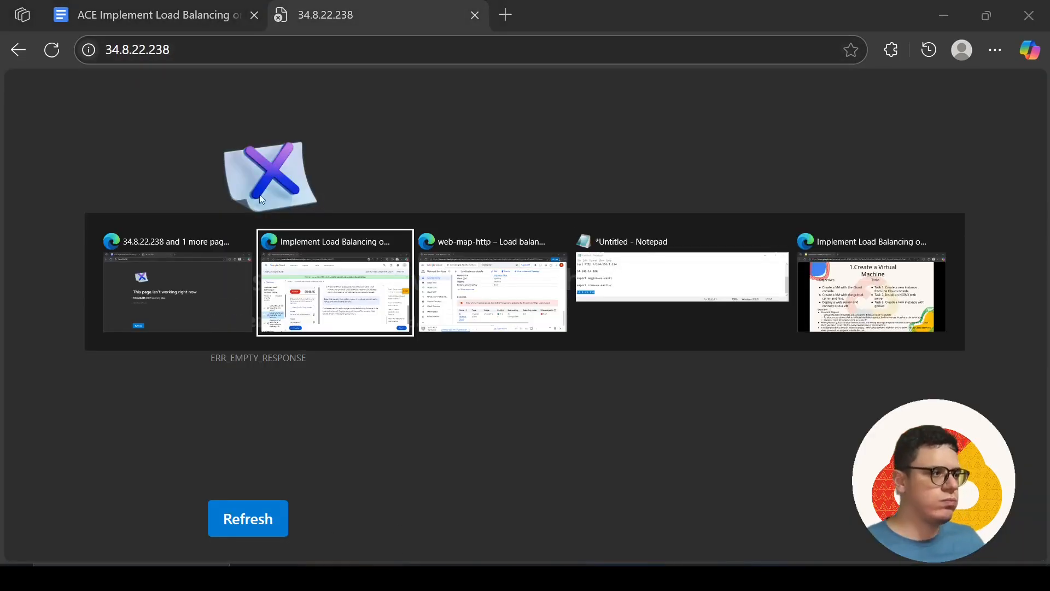
pyautogui.hotkey('alt', 'Tab')
pyautogui.scroll(10, 541, 276)
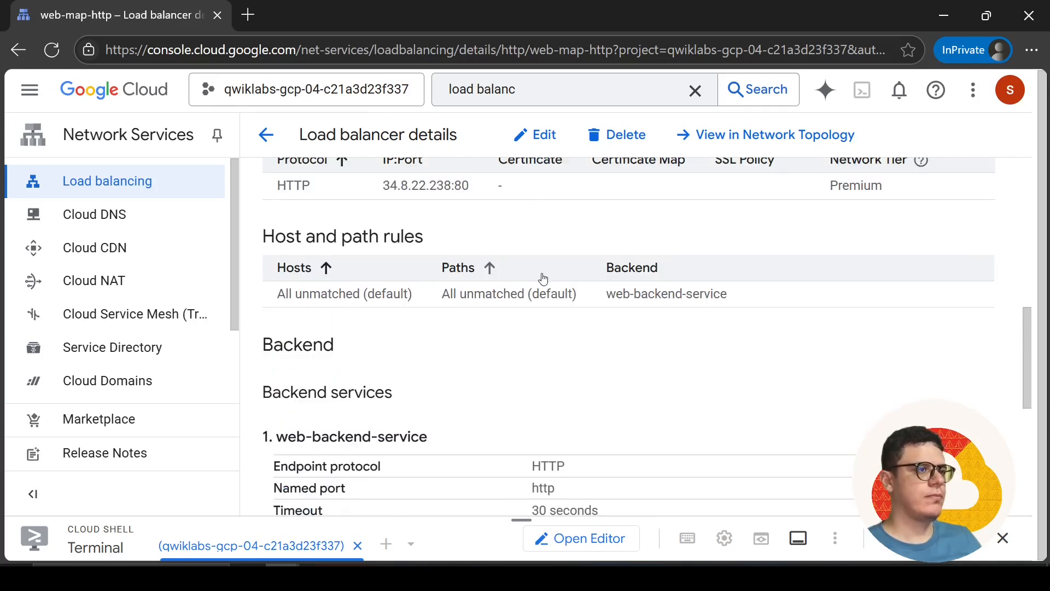
pyautogui.scroll(-10, 607, 265)
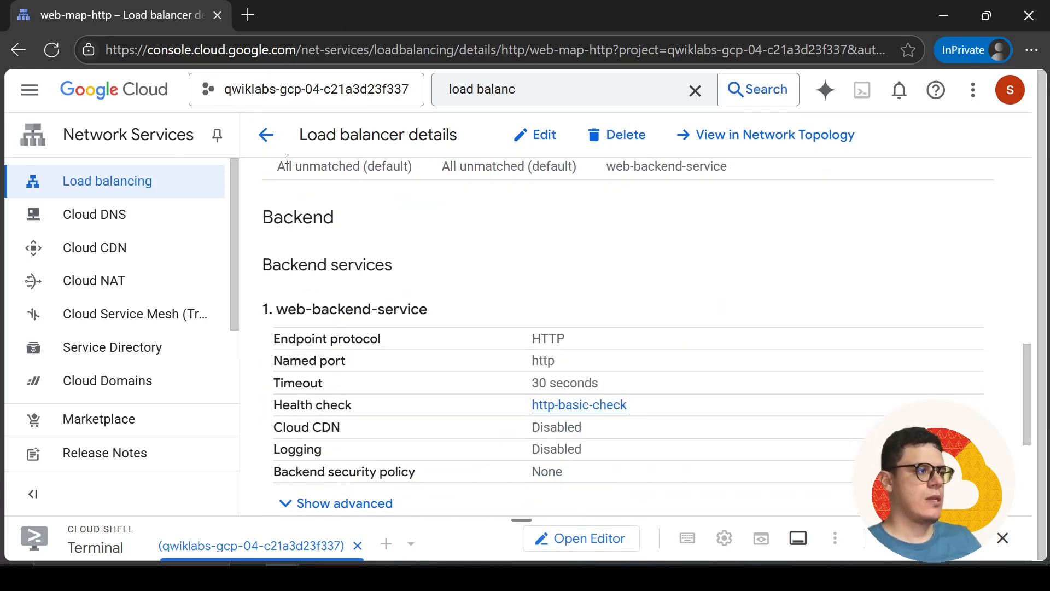
# Check web-map-http's backend status in the load balancer list, then reopen its details and review the frontend and host and path rules
pyautogui.click(266, 134)
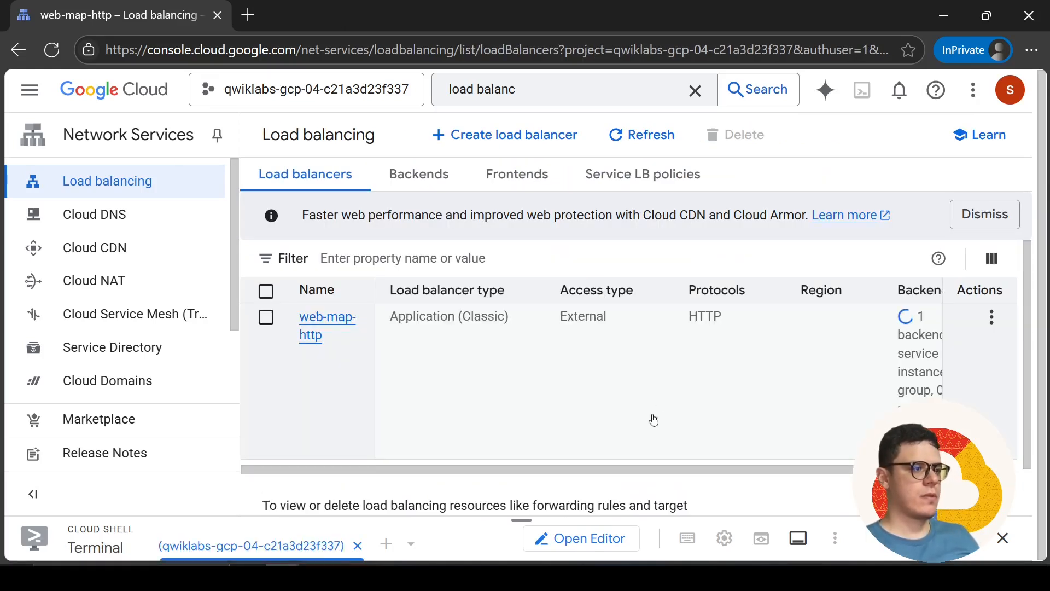
pyautogui.moveTo(649, 469)
pyautogui.mouseDown()
pyautogui.moveTo(771, 475)
pyautogui.moveTo(651, 472)
pyautogui.mouseUp()
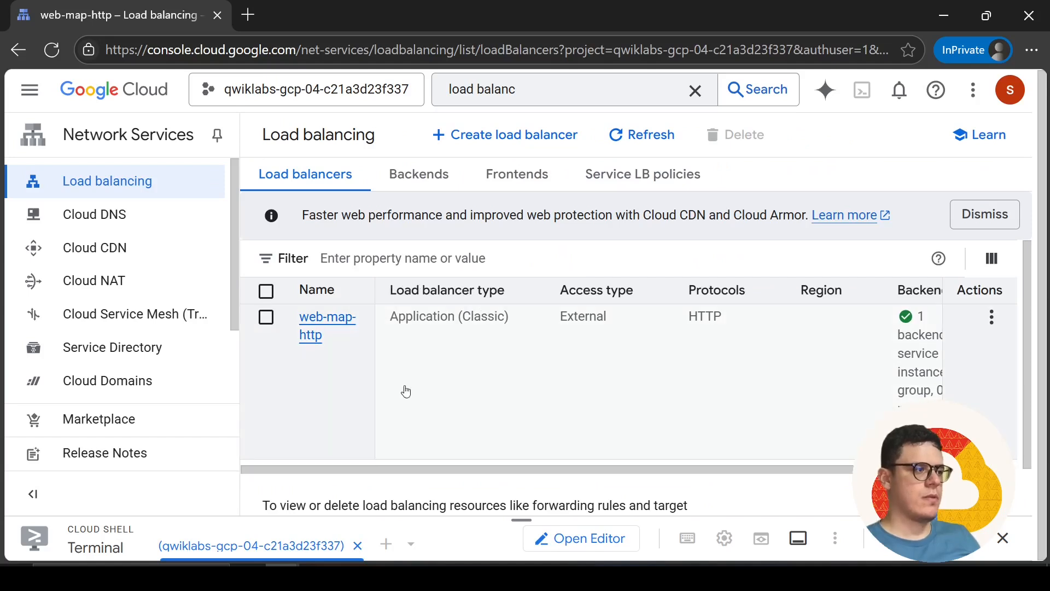
pyautogui.click(330, 319)
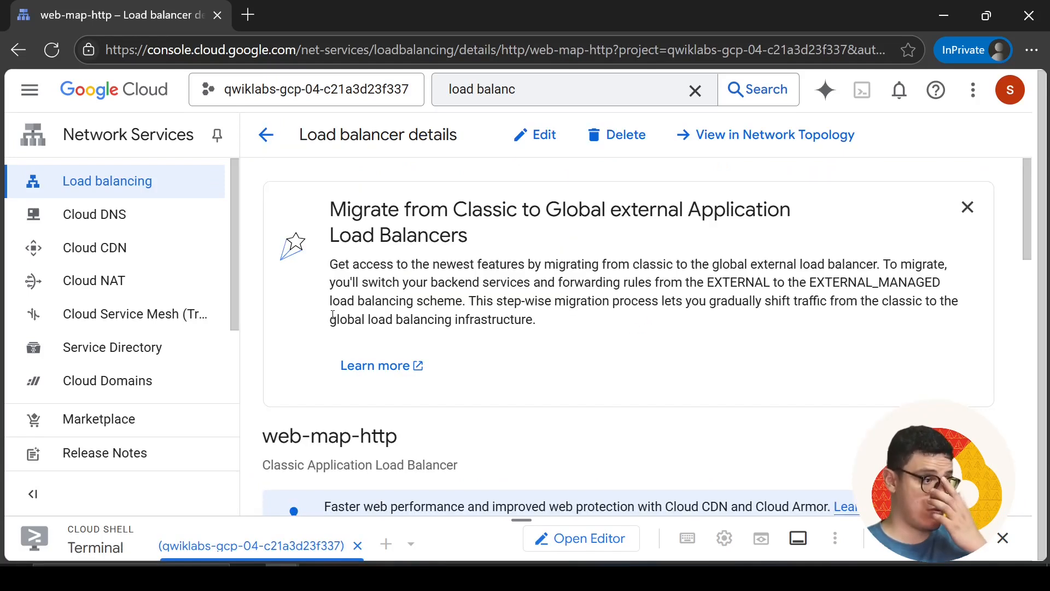
pyautogui.scroll(-5, 418, 328)
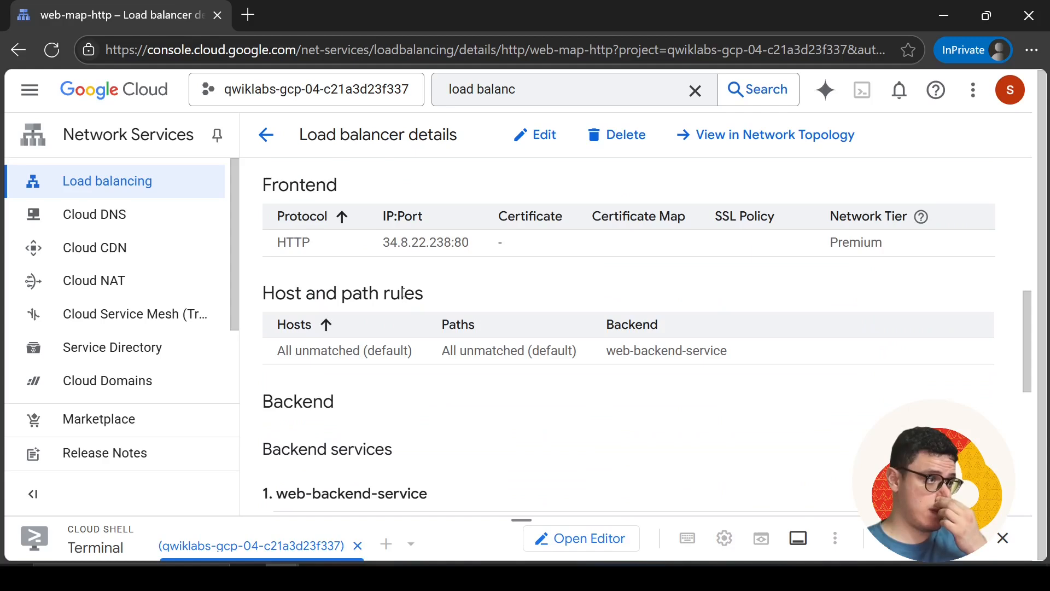
# Switch to the browser window with 34.8.22.238 and reload the page to test the load balancer
pyautogui.hotkey('alt', 'Tab')
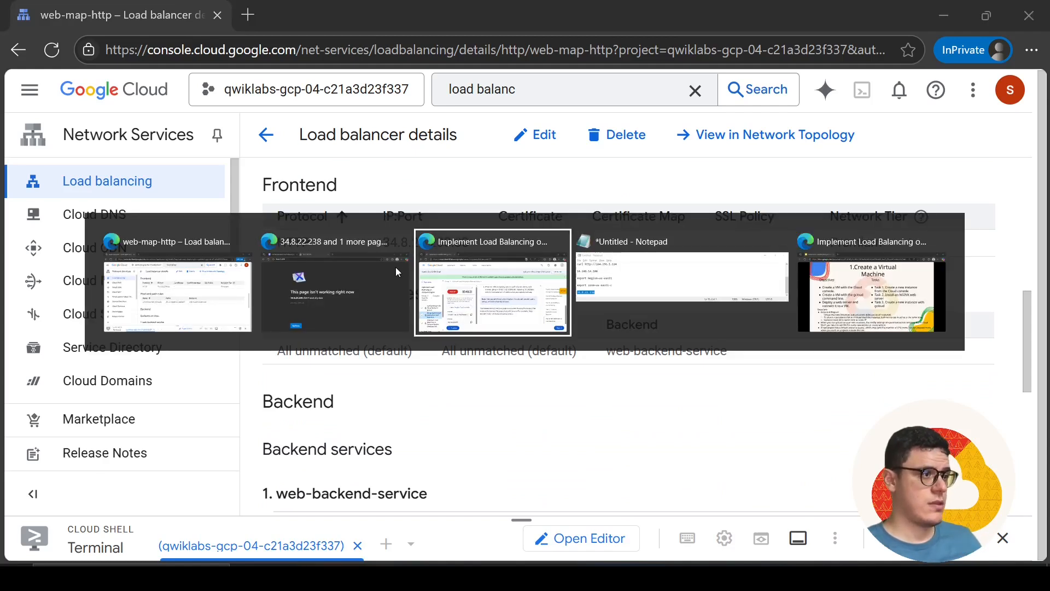
pyautogui.hotkey('alt', 'Tab')
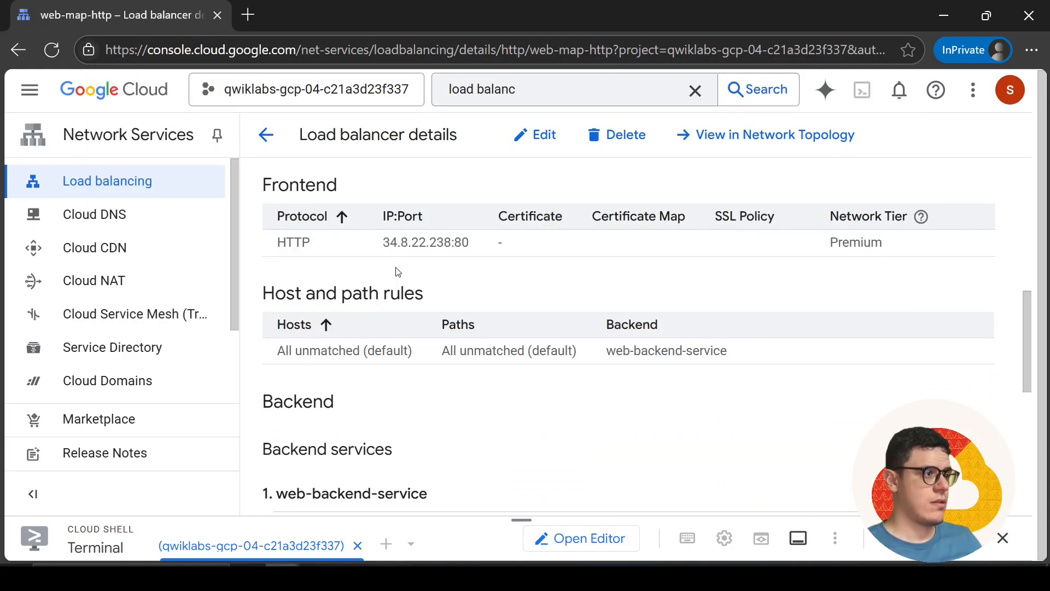
pyautogui.click(272, 523)
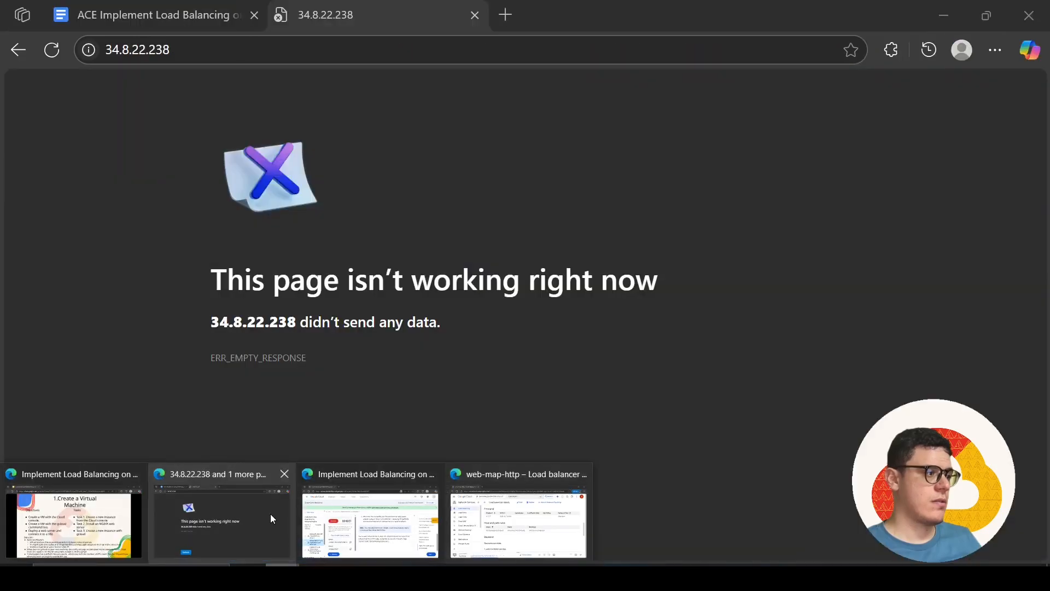
pyautogui.click(51, 52)
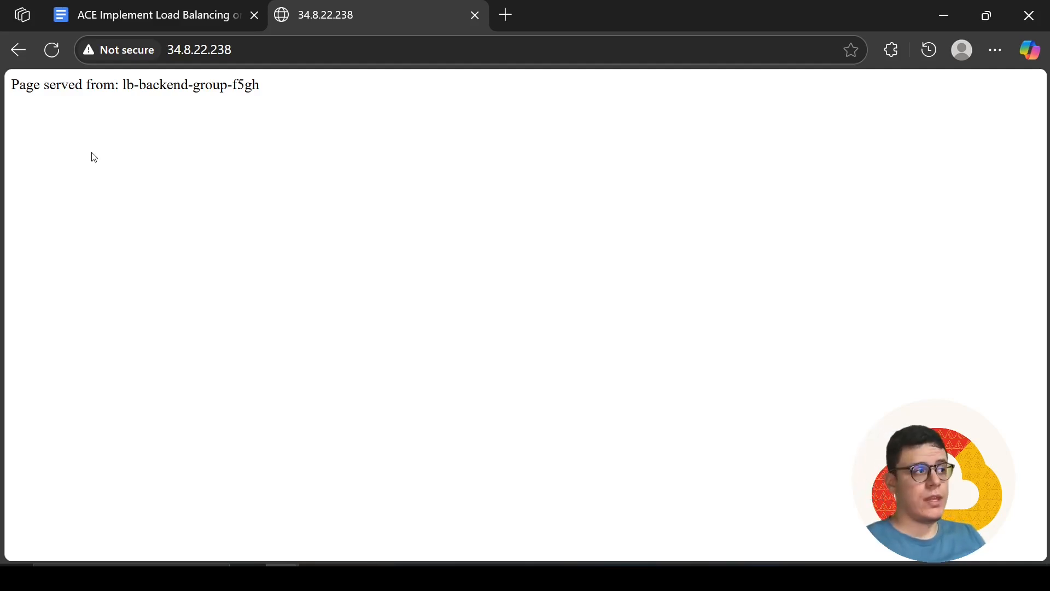
# Return to the Skills Boost lab page, open the course overview, dismiss the page search, and view the skill badge description
pyautogui.hotkey('alt', 'Tab')
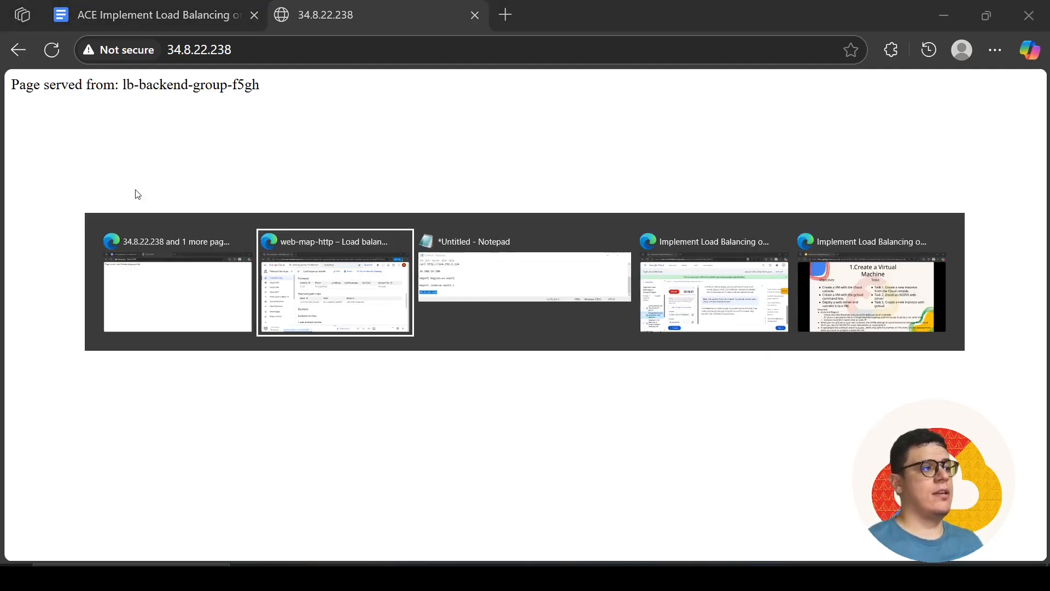
pyautogui.hotkey('alt', 'Tab')
pyautogui.hotkey('alt', 'Tab')
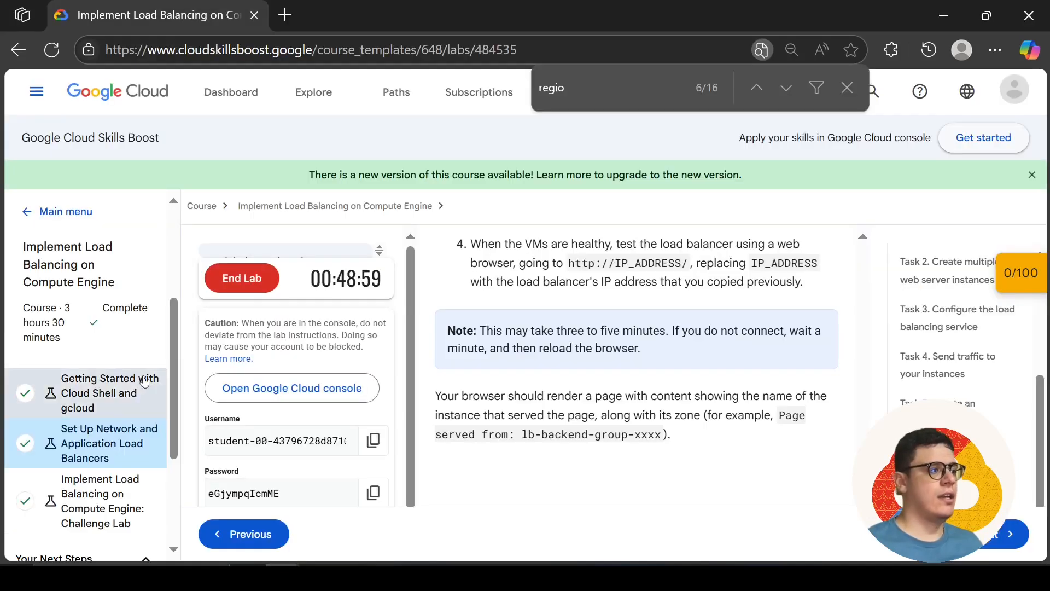
pyautogui.click(108, 389)
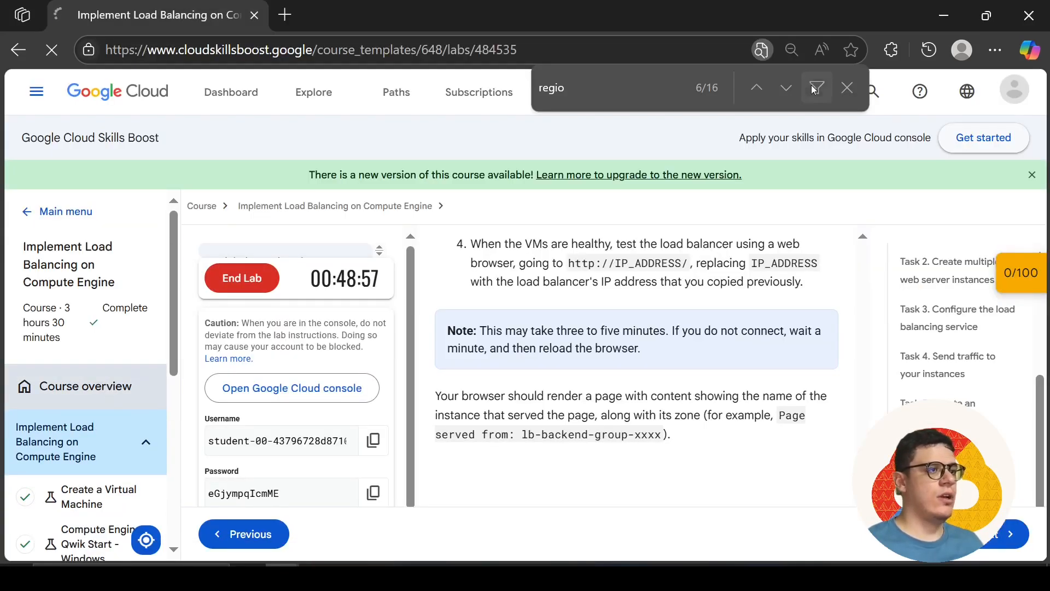
pyautogui.click(847, 88)
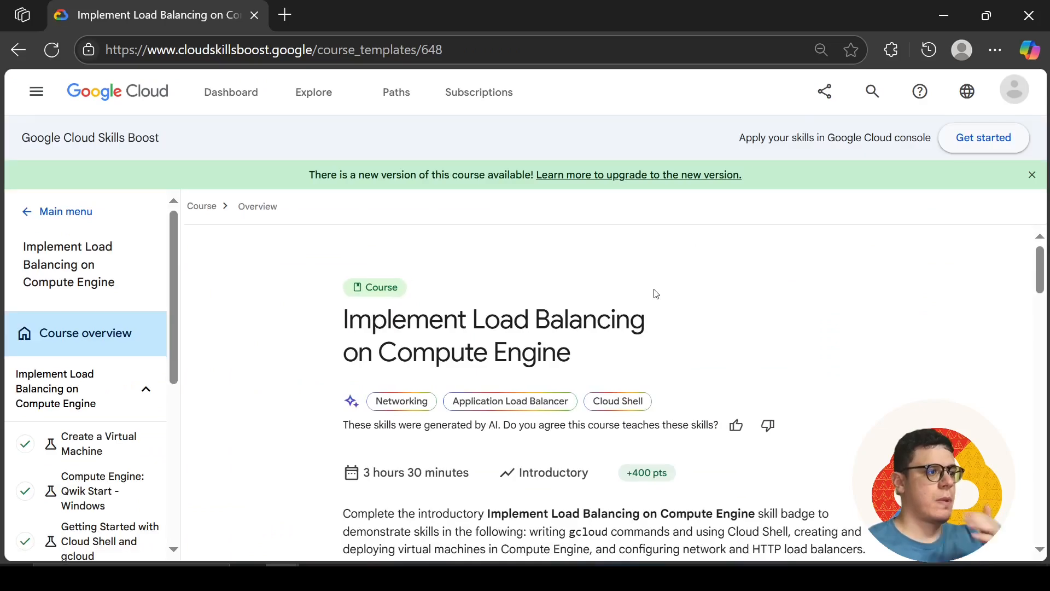
pyautogui.scroll(-2, 537, 374)
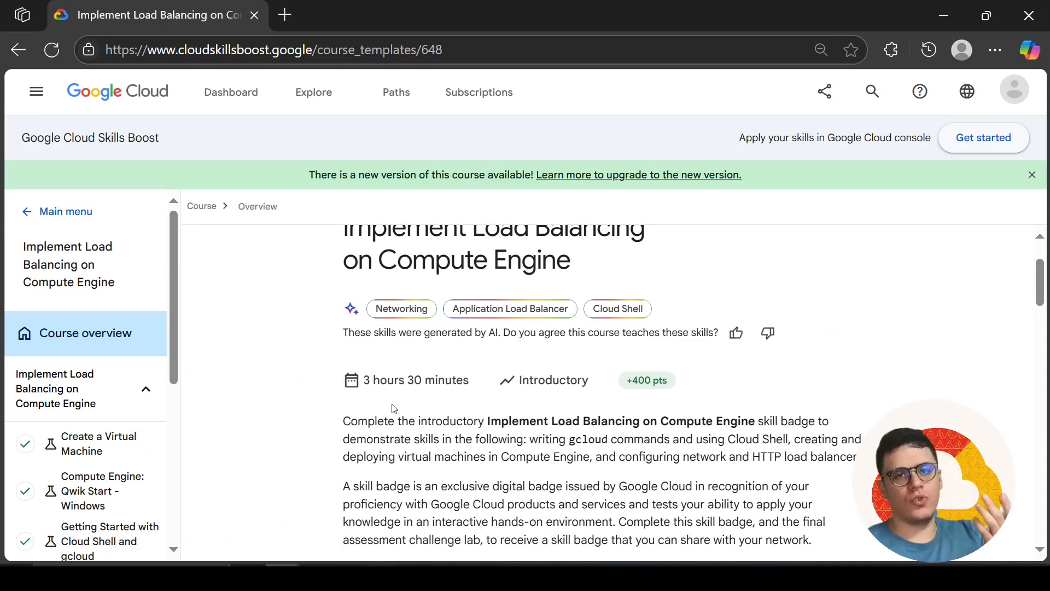